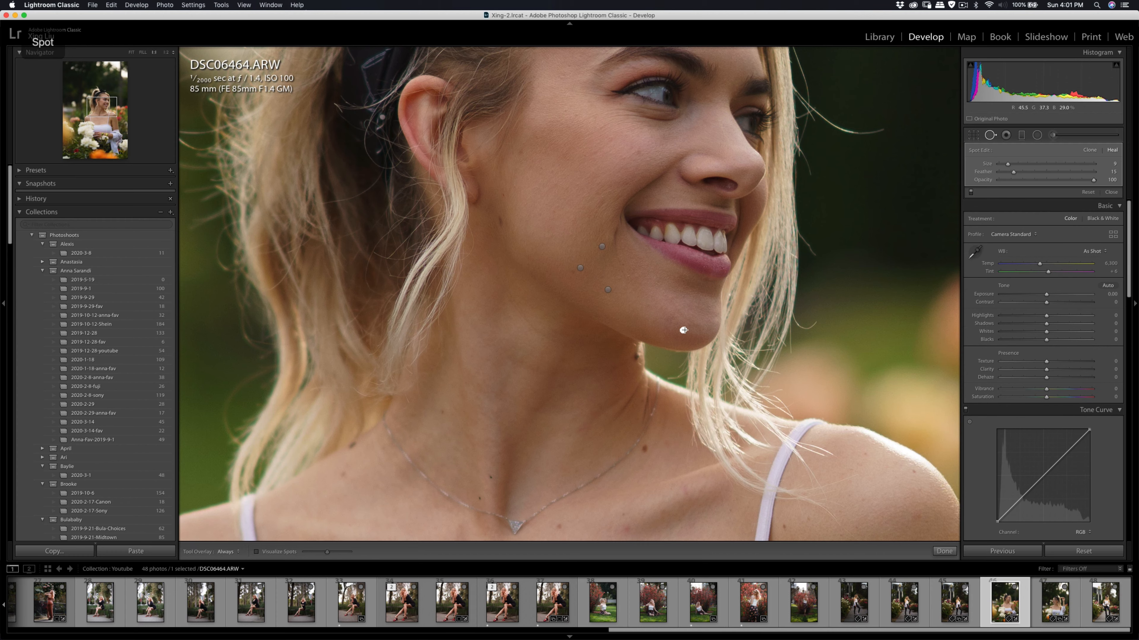
- Soften the skin on the woman's cheek with an adjustment brush using the Soften Skin (Lite) effect
scroll(659, 337, "up", 5)
scroll(628, 399, "up", 5)
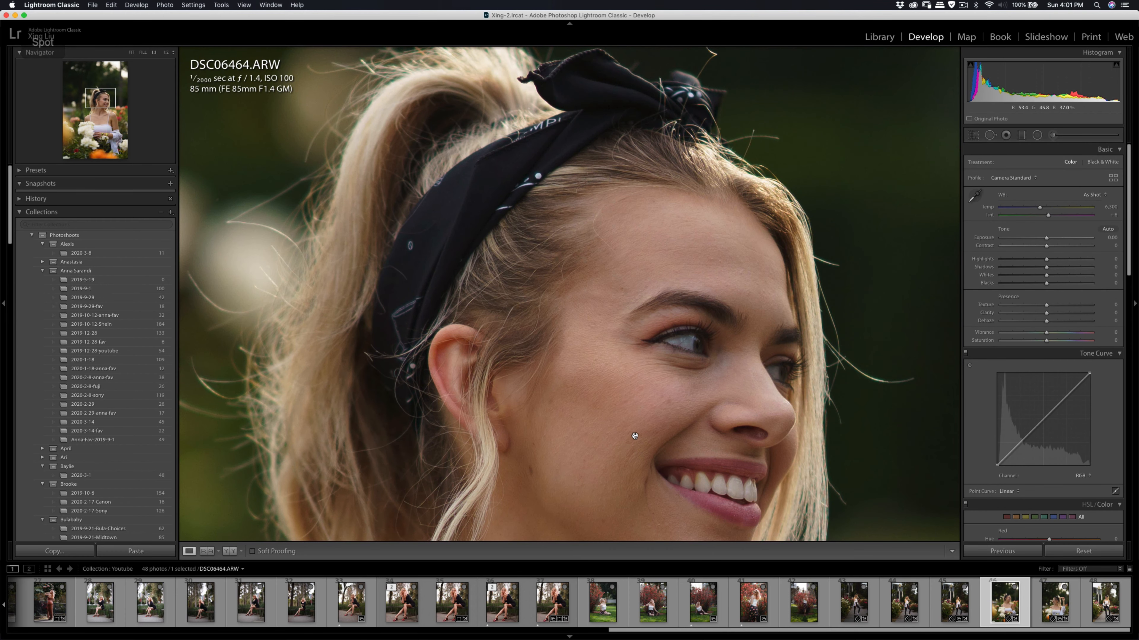
key("k")
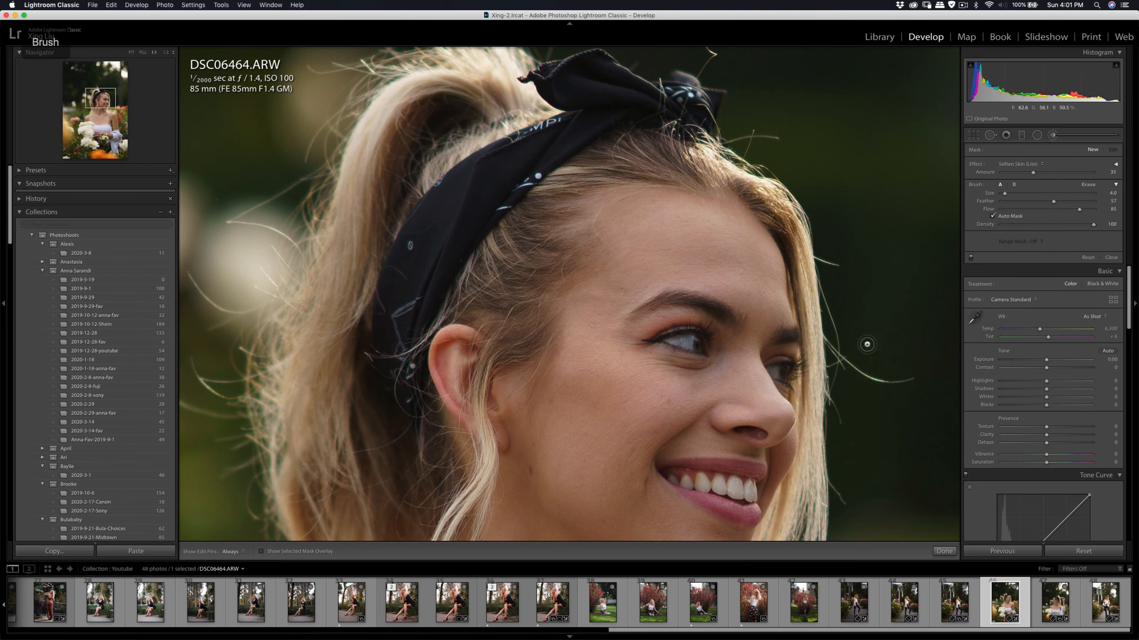
left_click(1025, 164)
left_click(1026, 165)
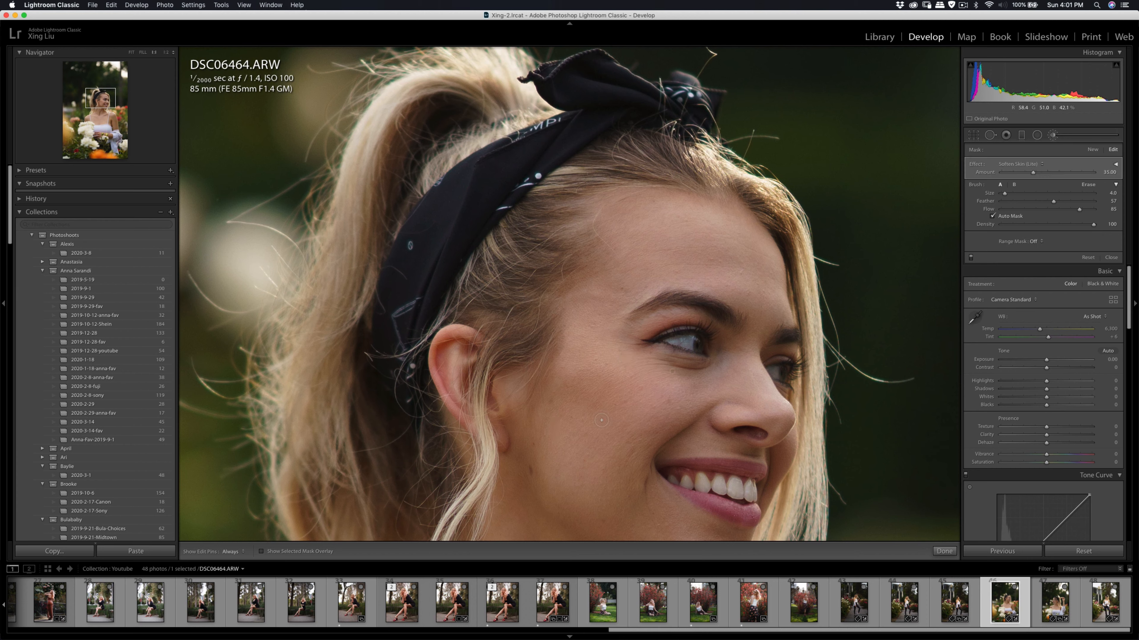
key("q")
key("q")
left_click(633, 283)
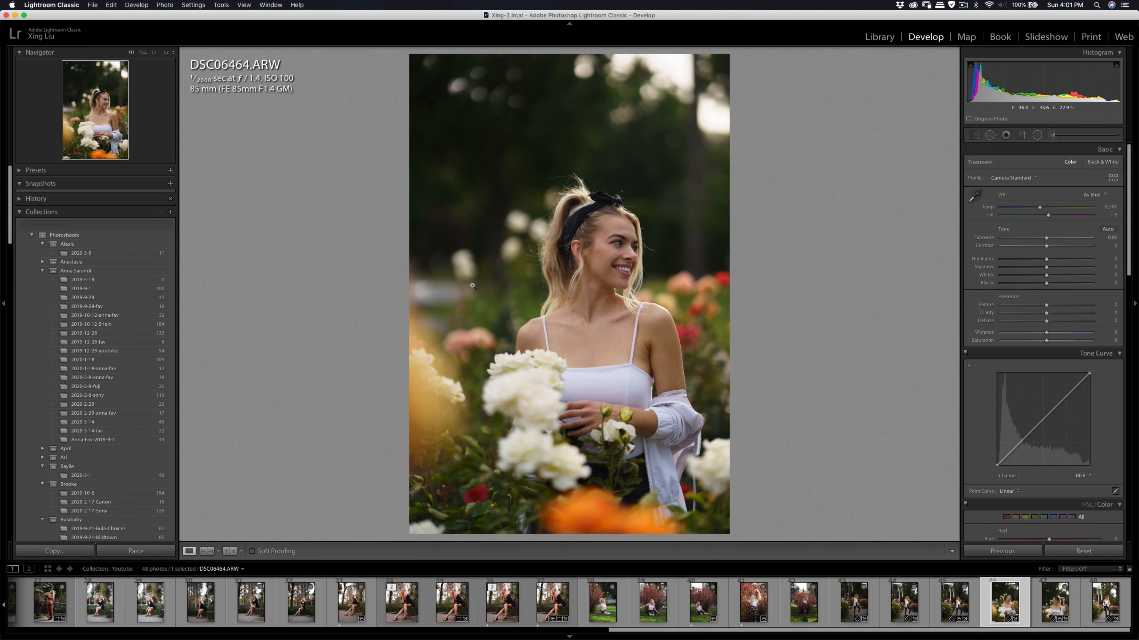
- Set green hue to -27 and saturation to -56, yellow hue to -7 and saturation to -27, and raise yellow luminance slightly
scroll(1059, 378, "down", 10)
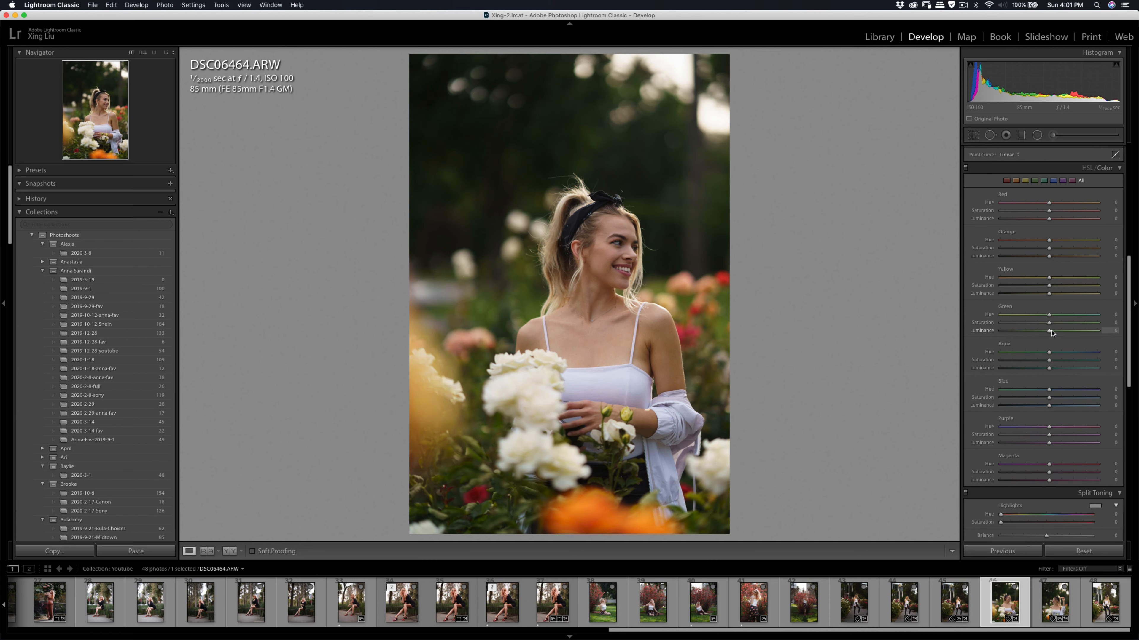
mouse_move(1049, 323)
left_mouse_down()
mouse_move(1002, 321)
mouse_move(1027, 325)
left_mouse_up()
mouse_move(1049, 286)
left_mouse_down()
mouse_move(1025, 286)
mouse_move(1035, 286)
left_mouse_up()
mouse_move(1049, 293)
left_mouse_down()
mouse_move(1063, 295)
mouse_move(1032, 295)
mouse_move(1065, 295)
mouse_move(1054, 295)
left_mouse_up()
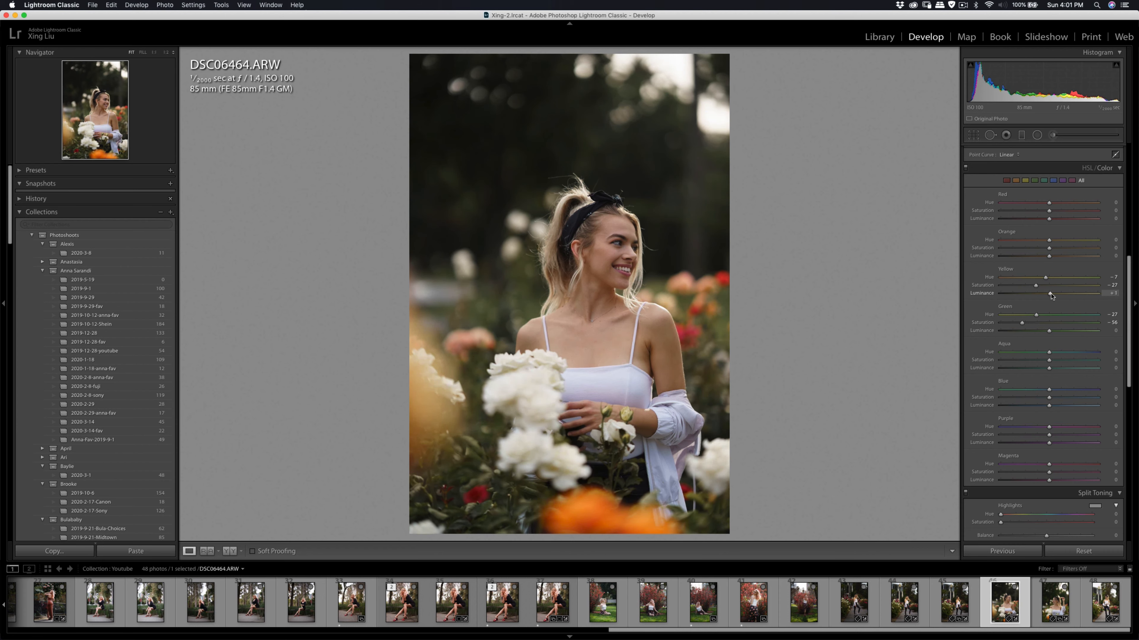
- Set vibrance to +5, highlights to -17, exposure to +0.05 and contrast to +19
scroll(1054, 301, "up", 8)
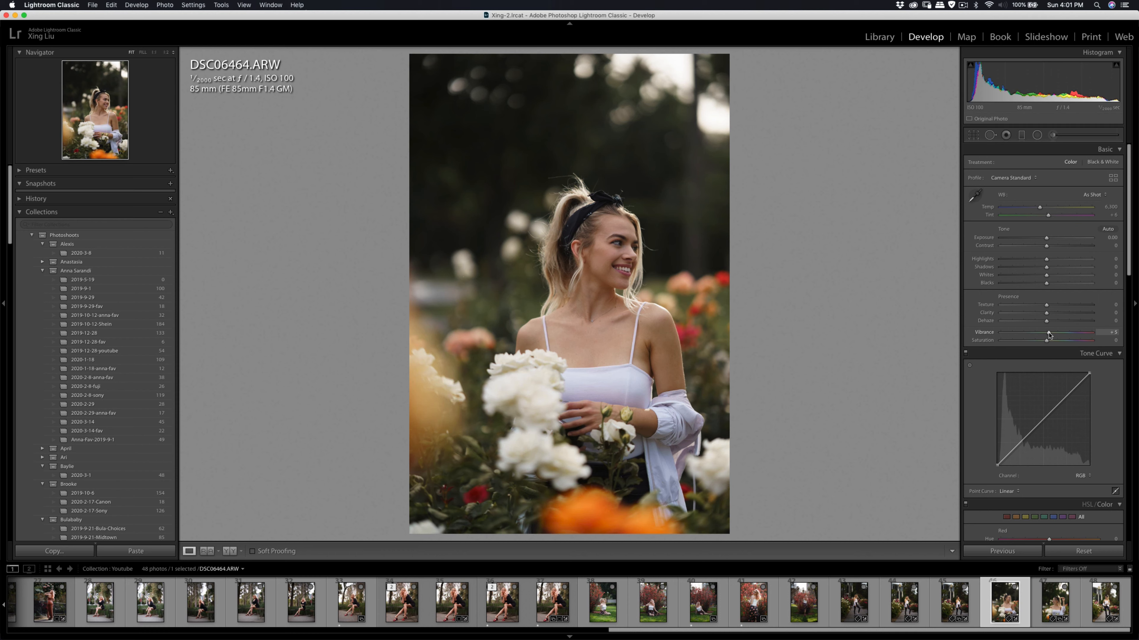
mouse_move(1046, 245)
left_mouse_down()
mouse_move(1059, 247)
mouse_move(1038, 261)
mouse_move(1047, 242)
left_mouse_up()
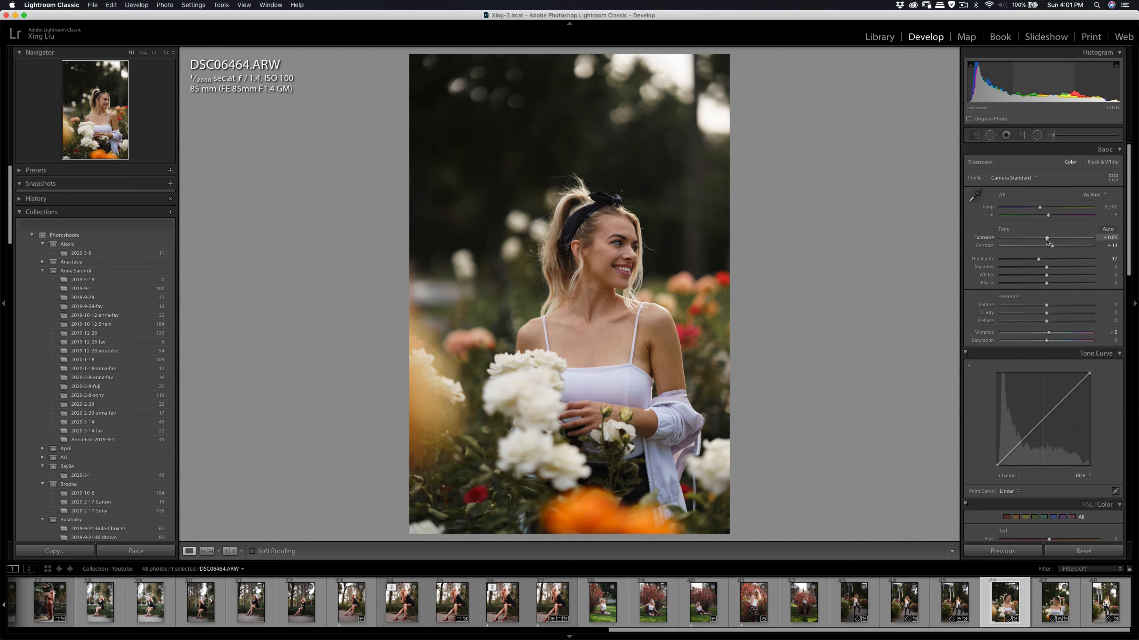
left_click_drag(1052, 245, 1056, 246)
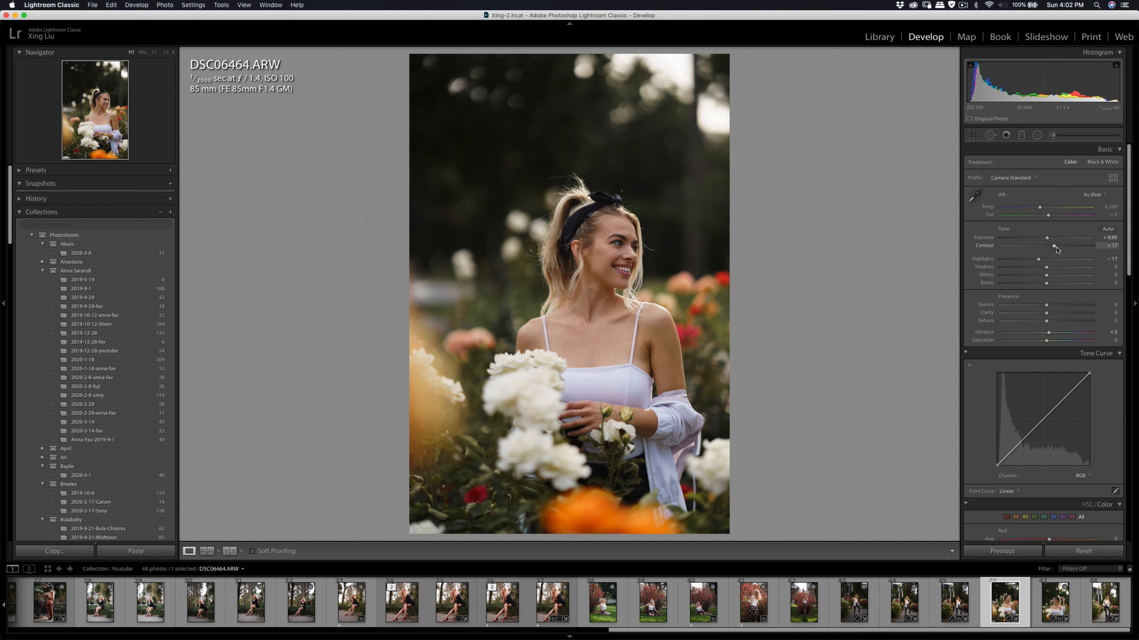
- Crop the photo to the 4 x 5 / 8 x 10 aspect, framing the woman tightly and excluding the orange foreground flowers
left_click(973, 135)
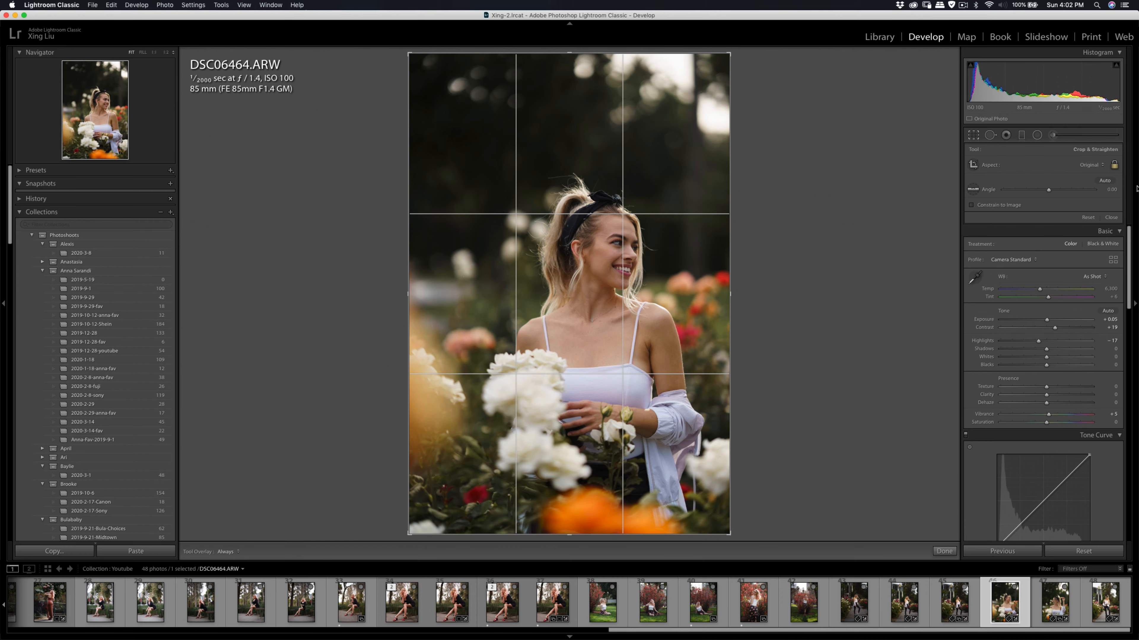
left_click(1092, 168)
left_click(1085, 189)
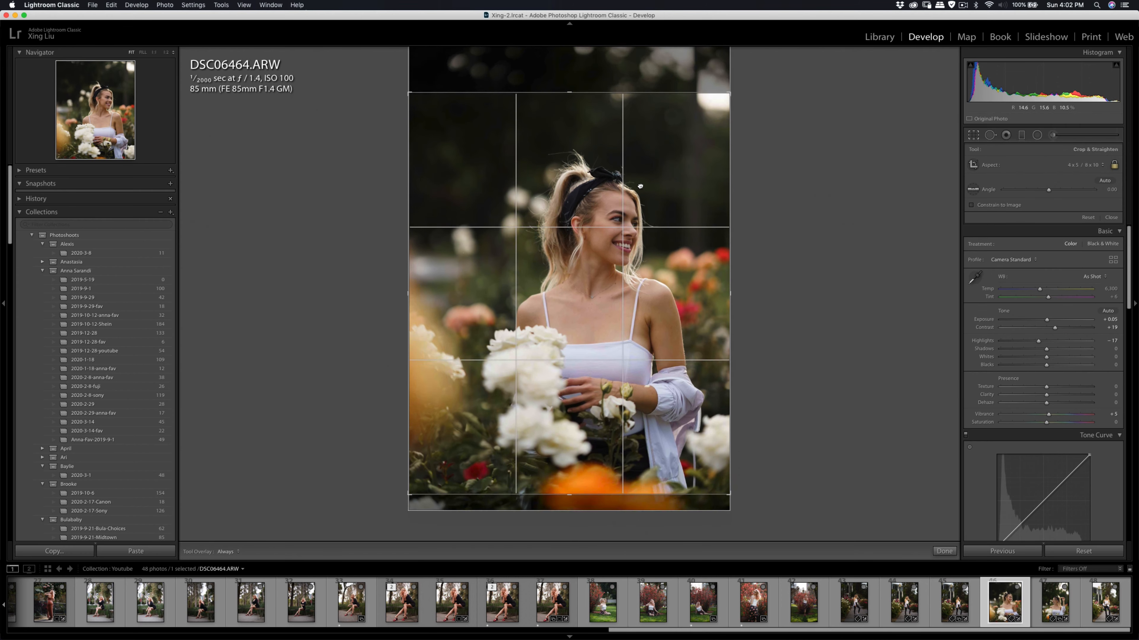
left_click_drag(409, 93, 421, 98)
left_click_drag(488, 172, 488, 197)
left_click_drag(427, 474, 432, 471)
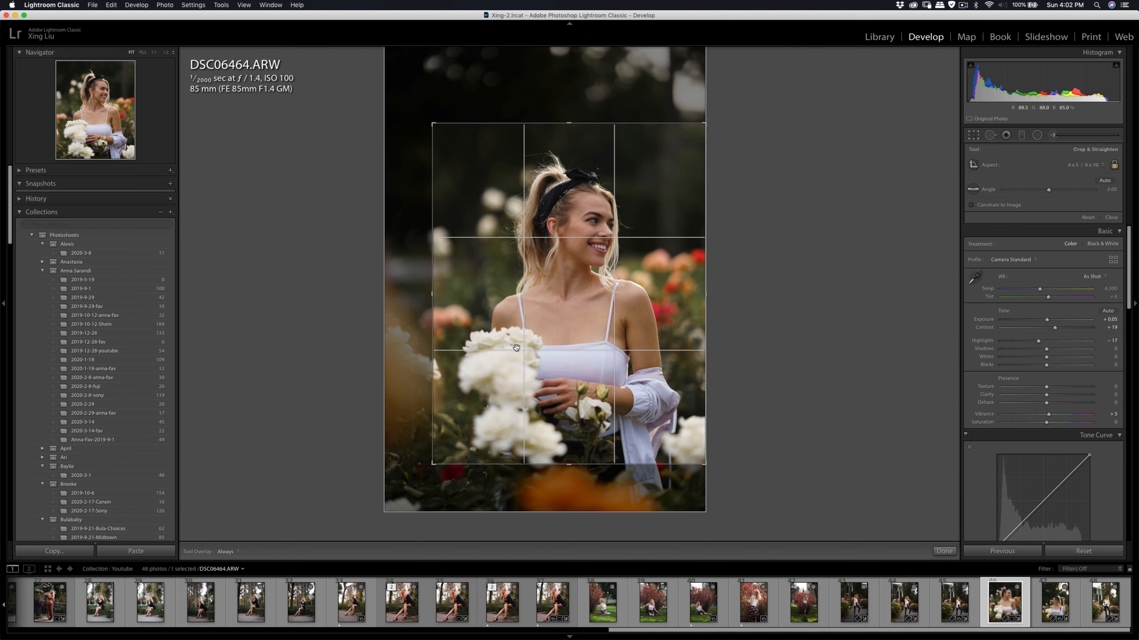
left_click_drag(519, 345, 521, 343)
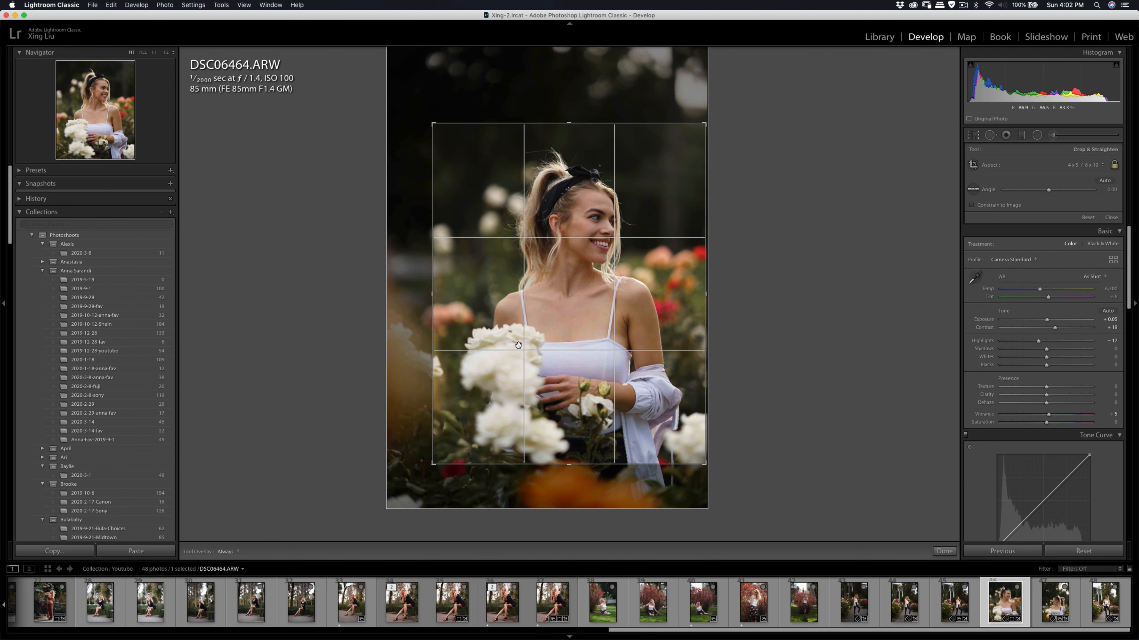
left_click_drag(432, 464, 435, 461)
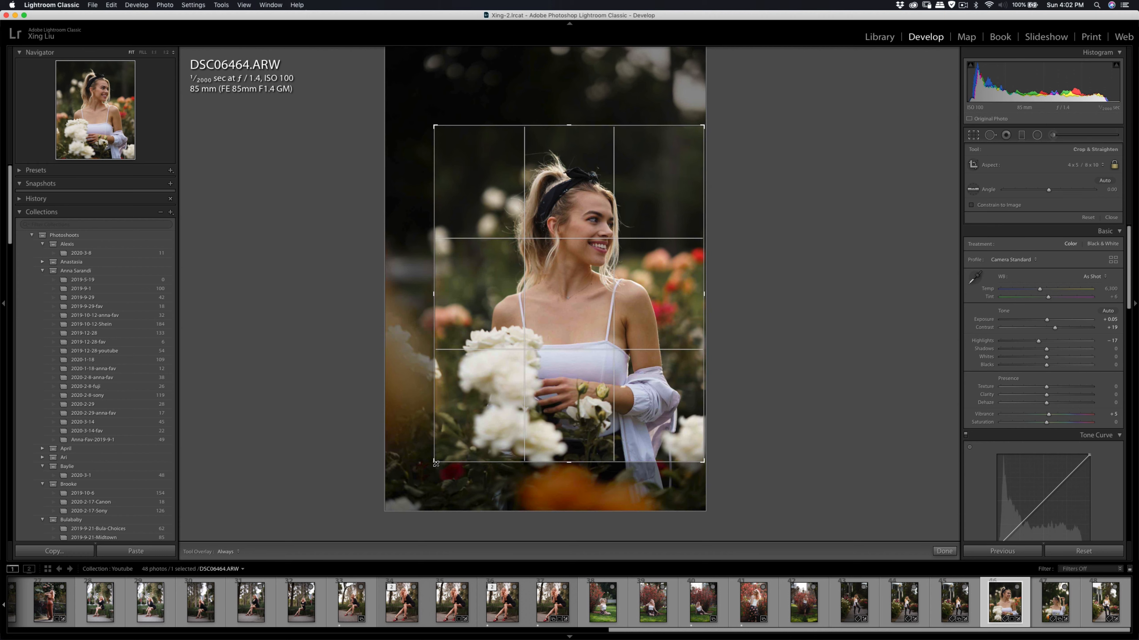
left_click_drag(519, 386, 532, 367)
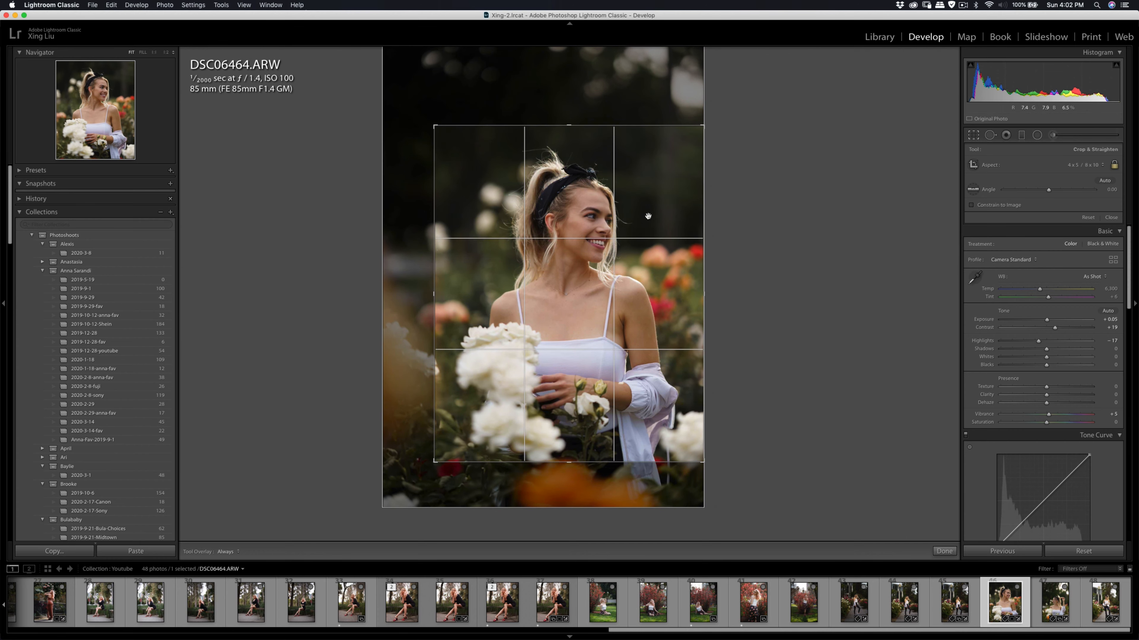
key("Return")
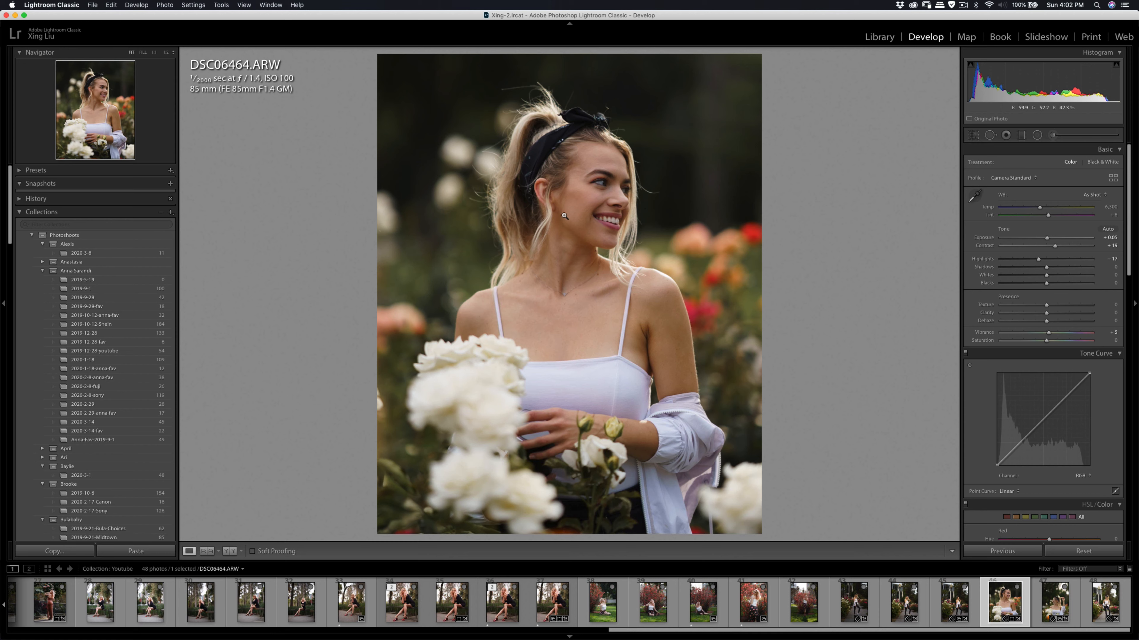
- Lighten the area beneath the woman's eye with an adjustment brush using the Shadows effect at amount 25
left_click(1052, 135)
left_click(1028, 164)
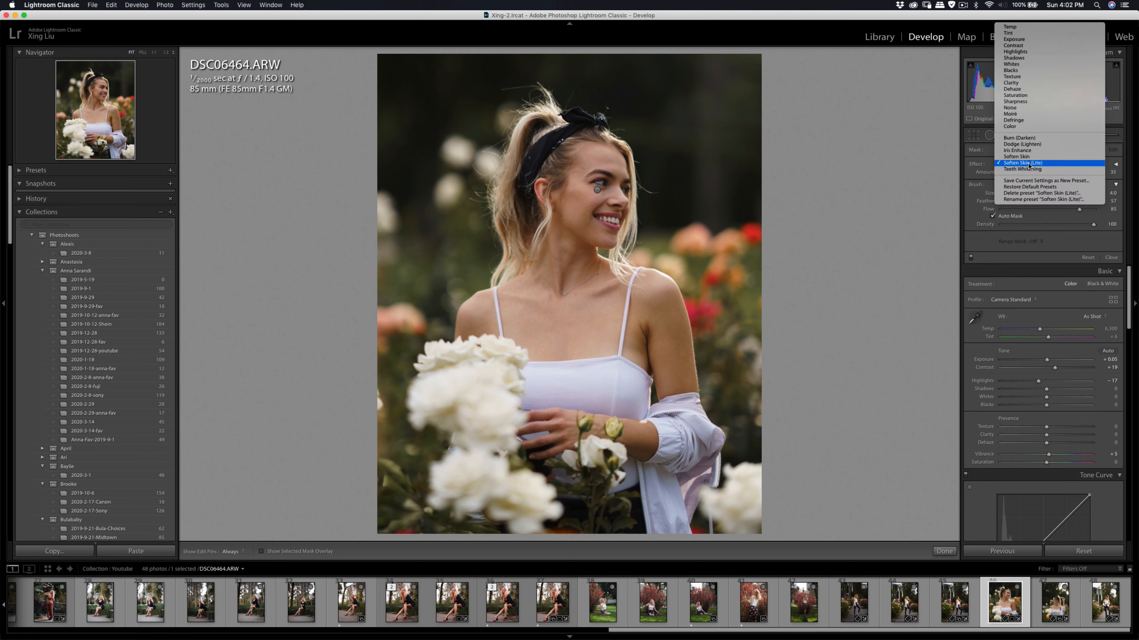
left_click(1014, 58)
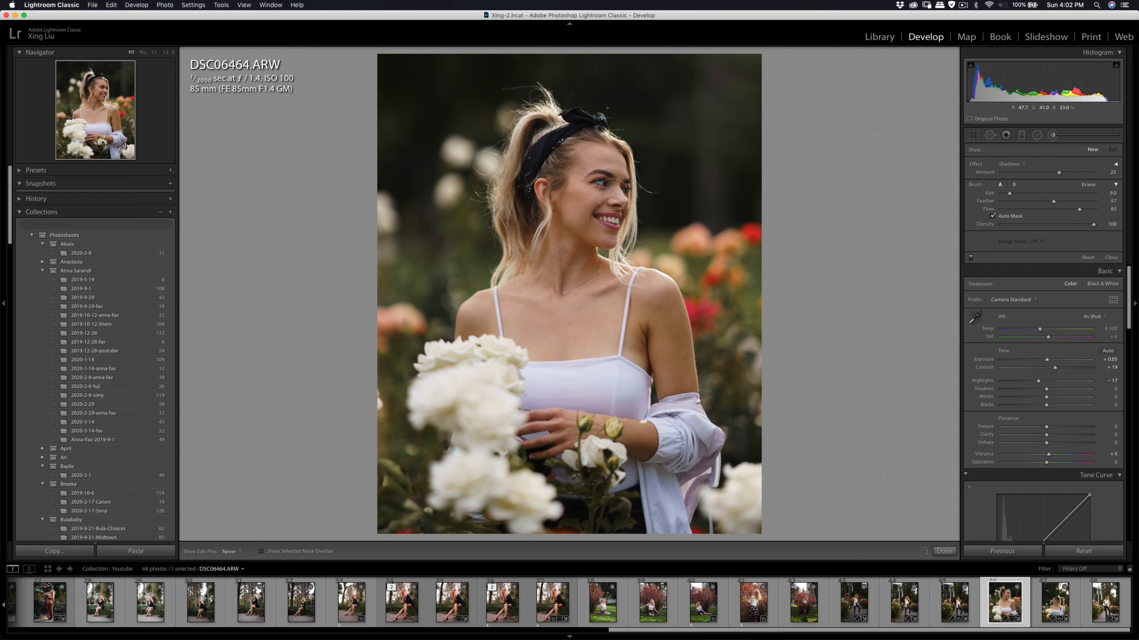
left_click_drag(609, 184, 610, 184)
key("q")
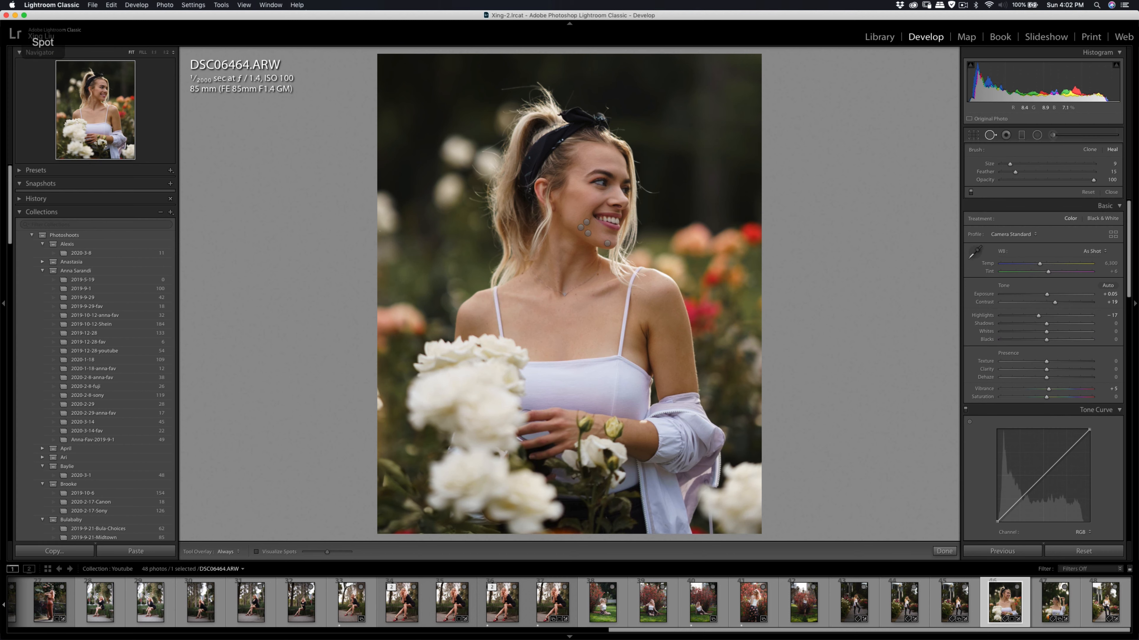
- Reduce the Shadows brush size to 3.0, paint more of the under-eye area, and check the face up close
key("k")
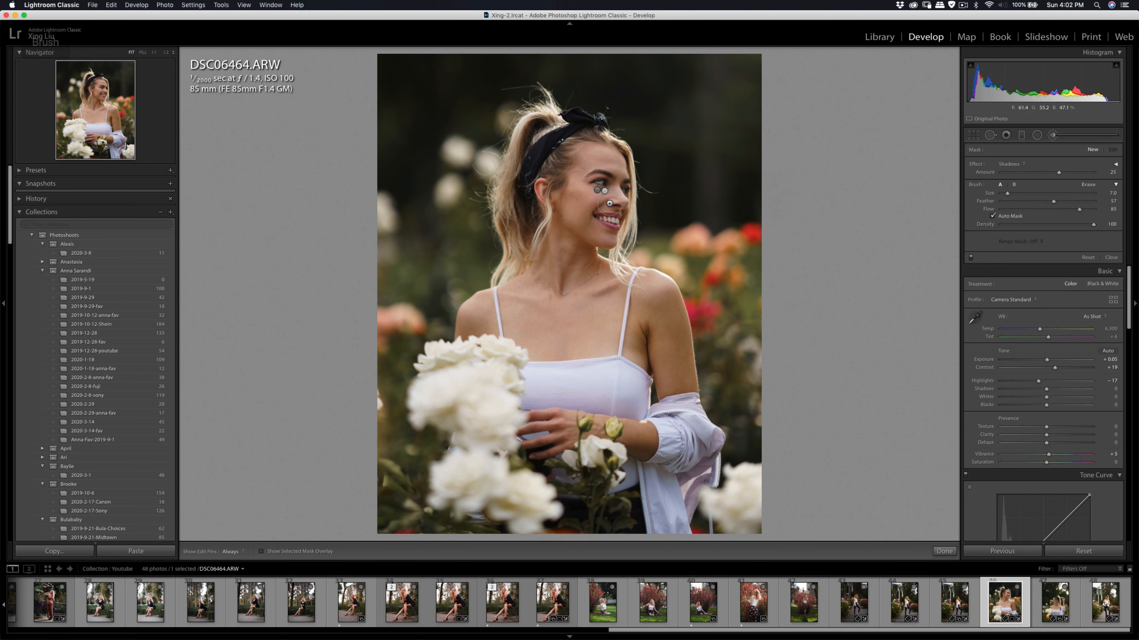
key("[")
key("super+equal")
key("bracketleft")
key("bracketleft")
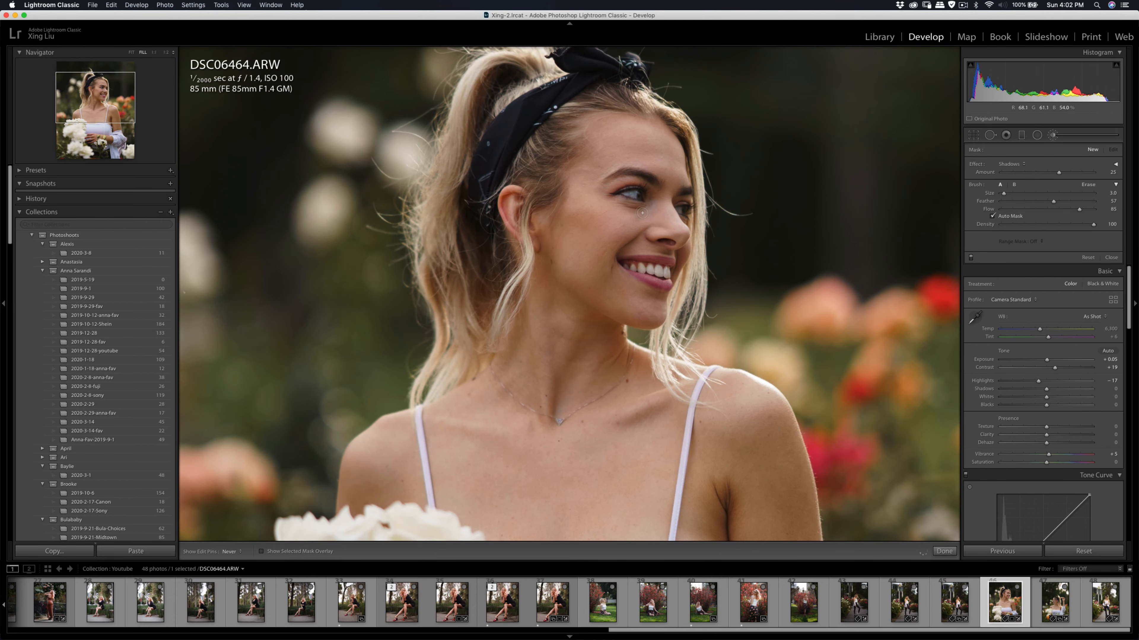
left_click_drag(646, 213, 652, 212)
key("q")
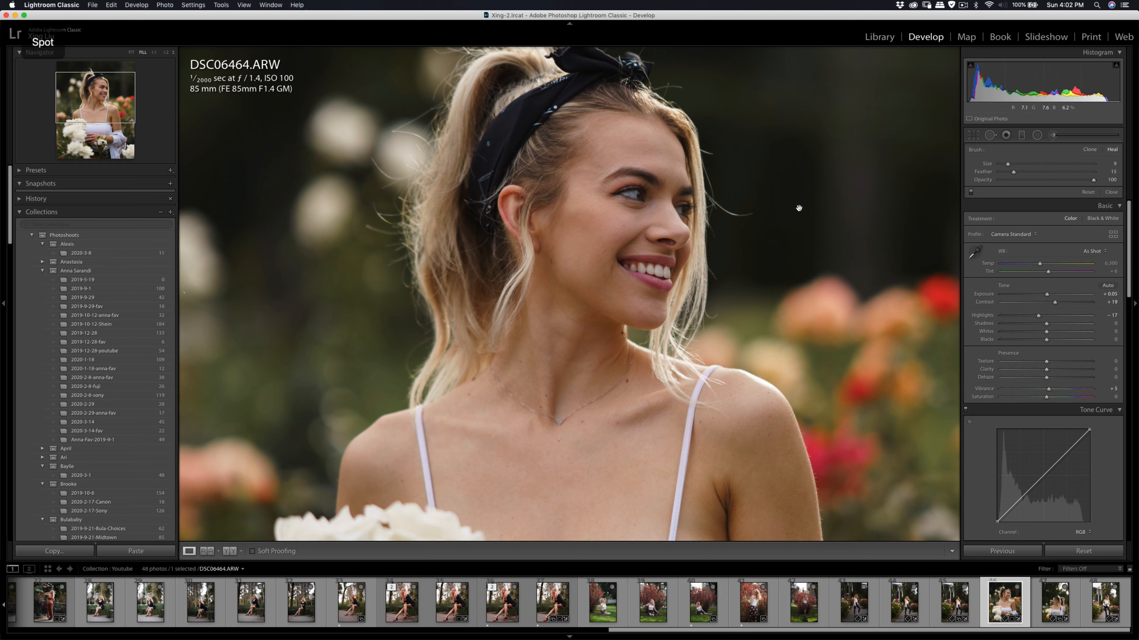
key("q")
key("super+equal")
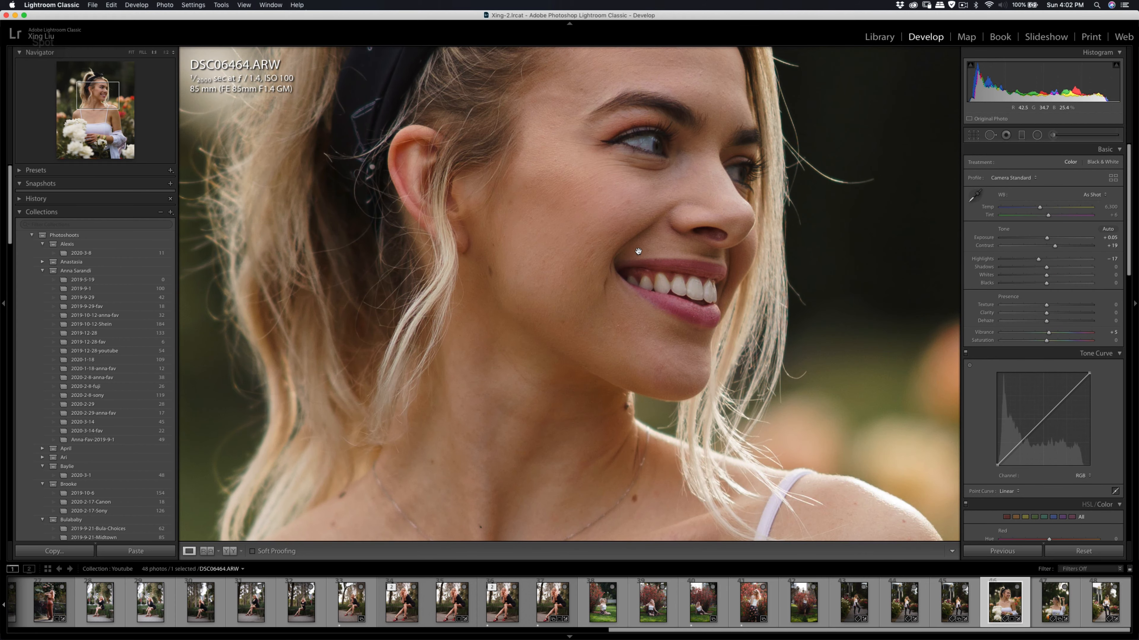
key("super+minus")
key("super+minus")
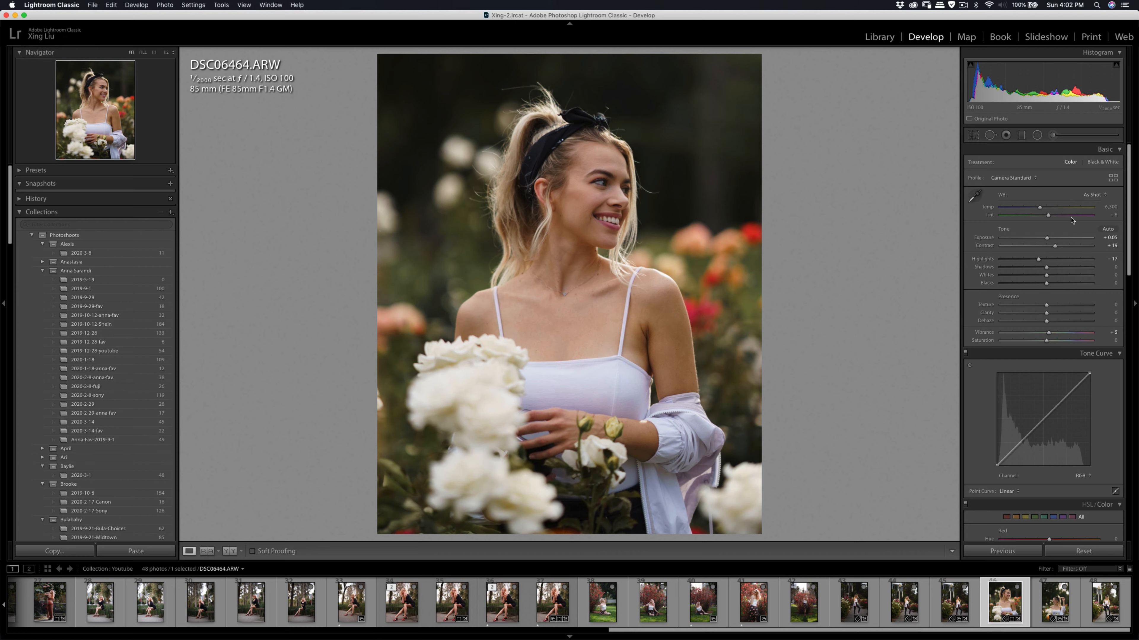
- Tighten the 4 x 5 crop slightly and raise the photo's contrast to +29
left_click_drag(1054, 246, 1058, 248)
left_click(973, 135)
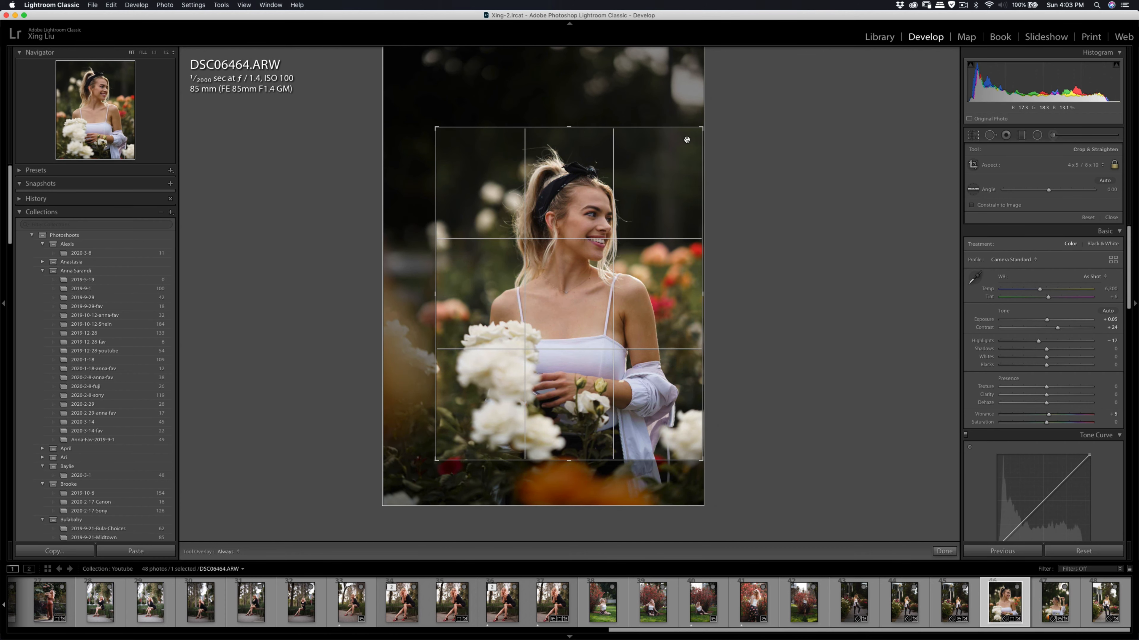
key("Return")
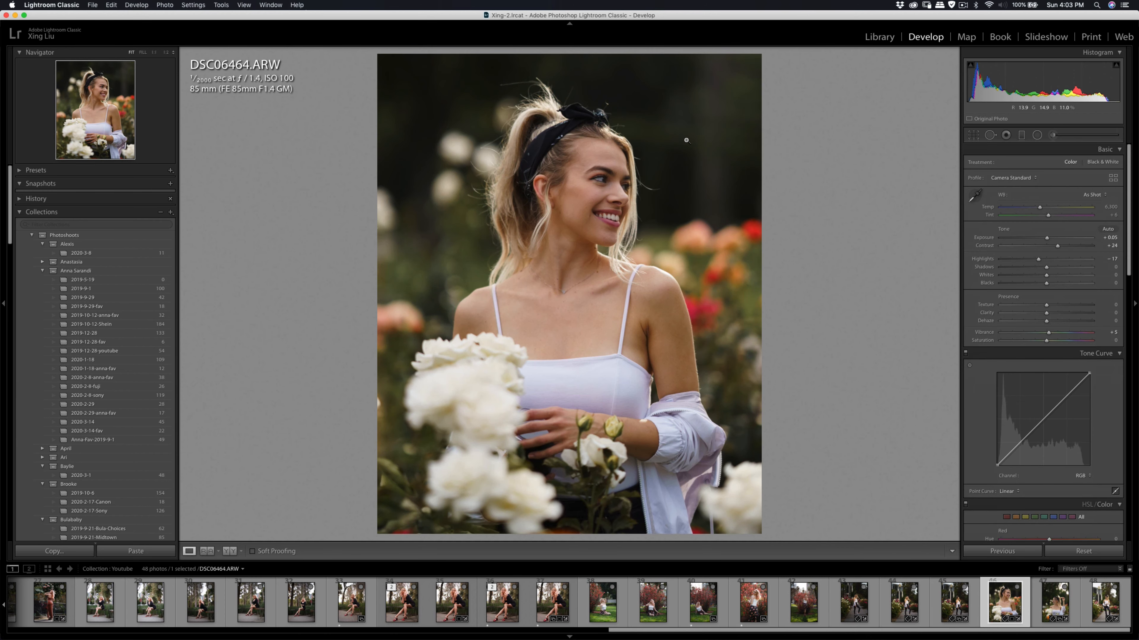
key("r")
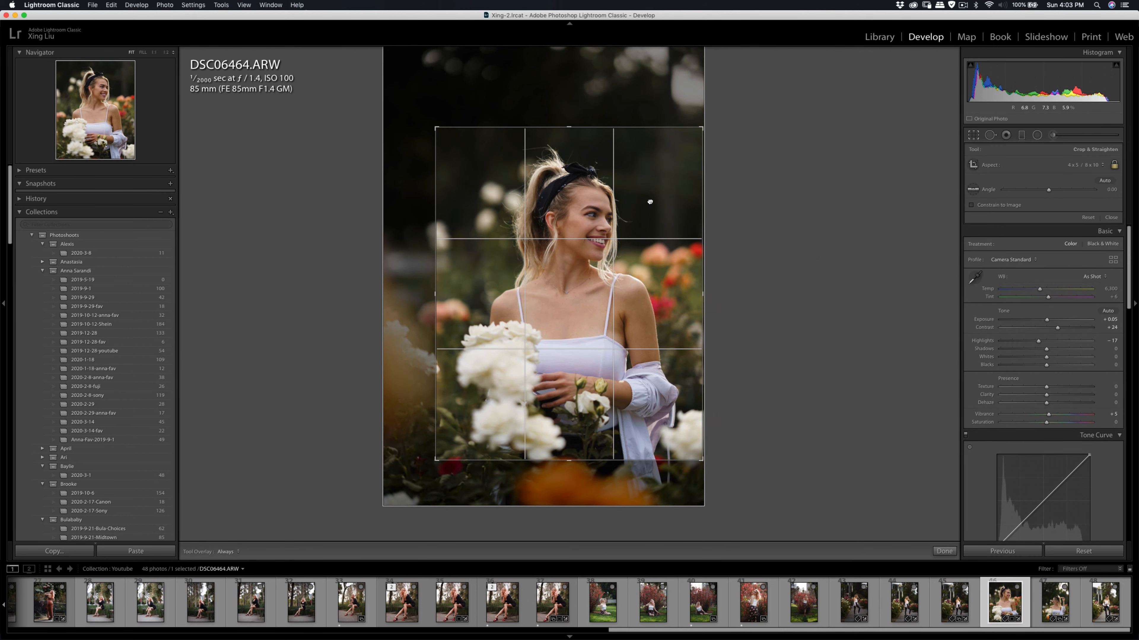
key("Return")
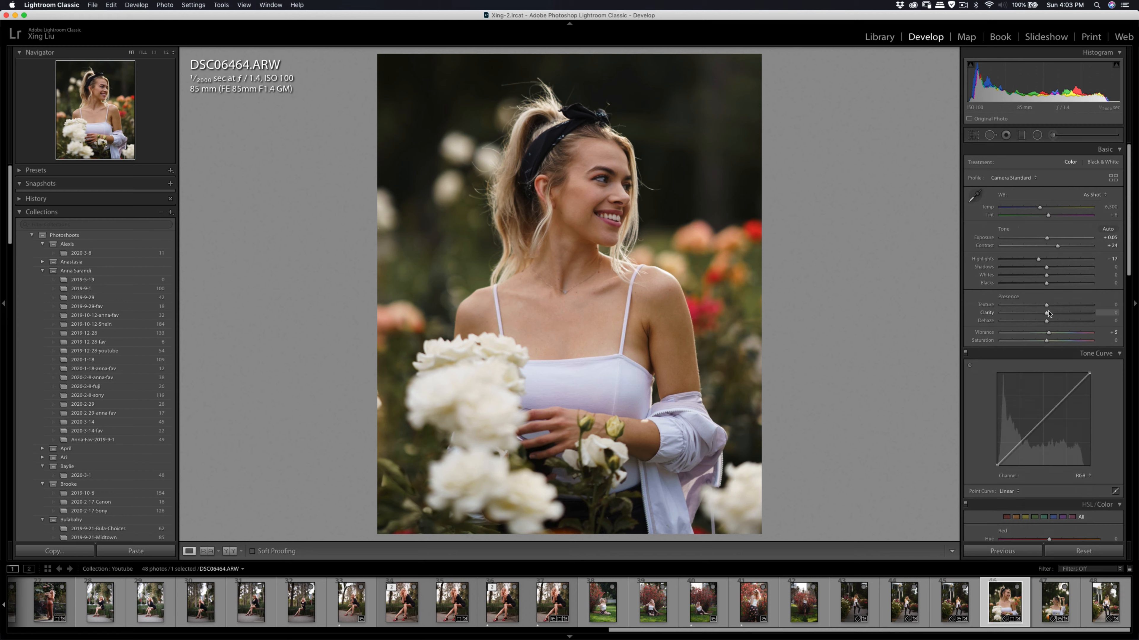
left_click_drag(1055, 250, 1057, 250)
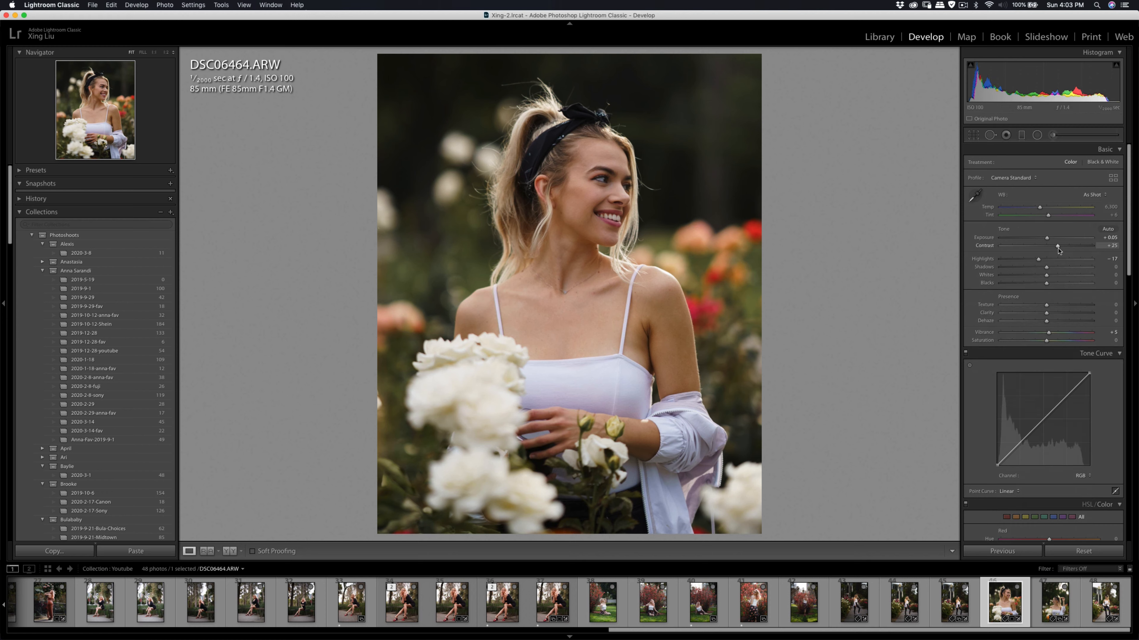
- Open a TIFF edit copy of the photo in Portraiture 3
right_click(578, 229)
mouse_move(663, 306)
left_click(726, 329)
left_click(760, 297)
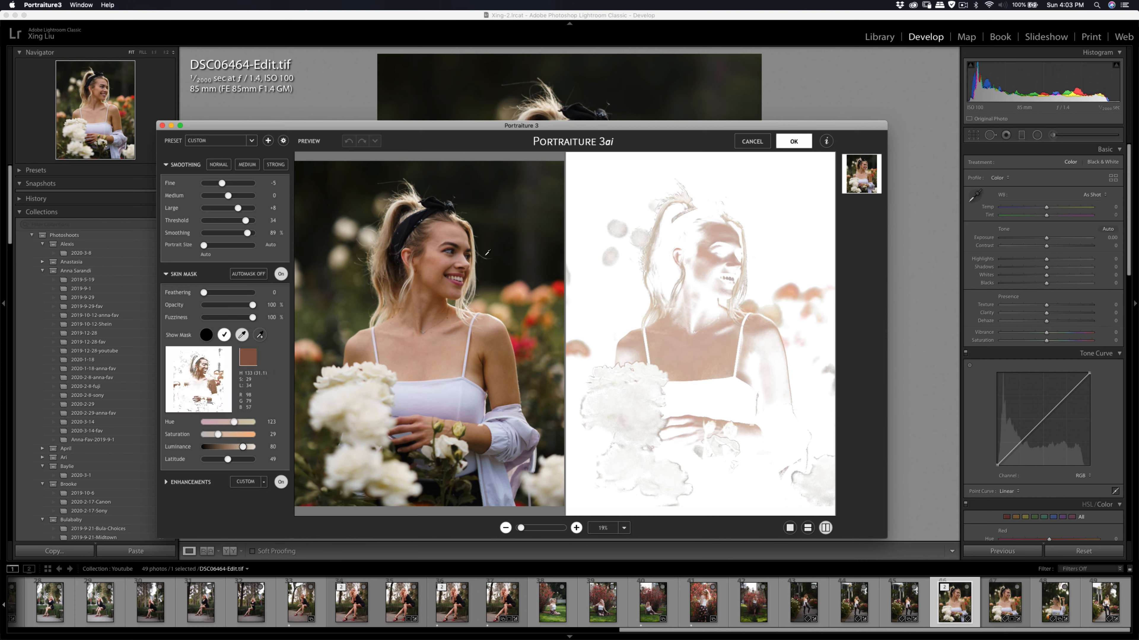
- Sample skin tones on the woman's face to build the skin mask and apply the smoothing
left_click(433, 270)
left_click(433, 270)
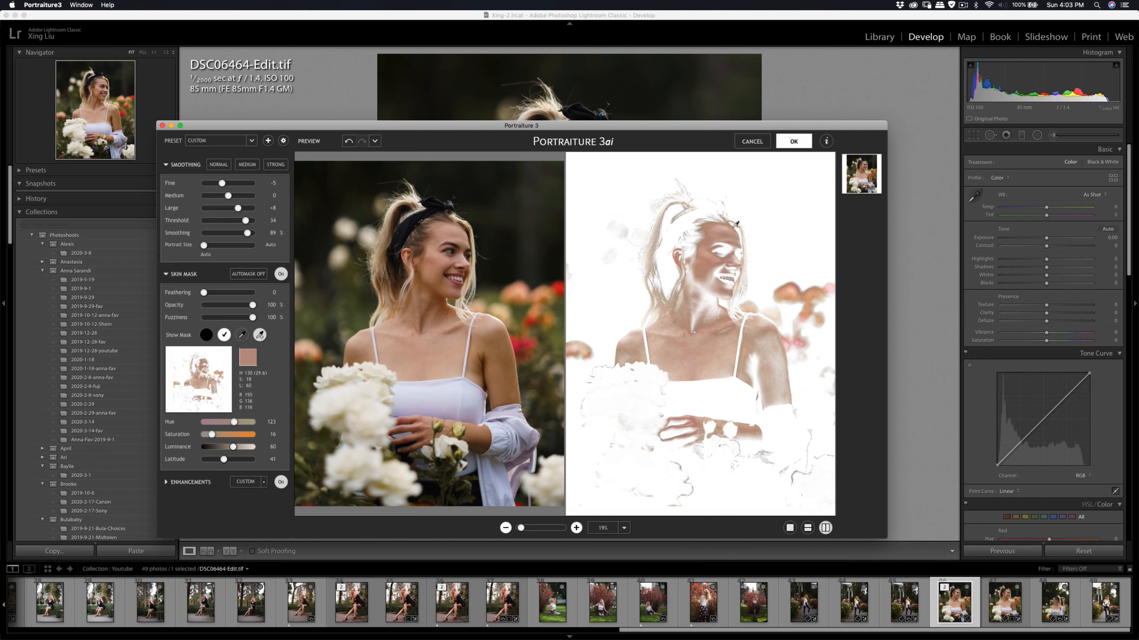
left_click(790, 144)
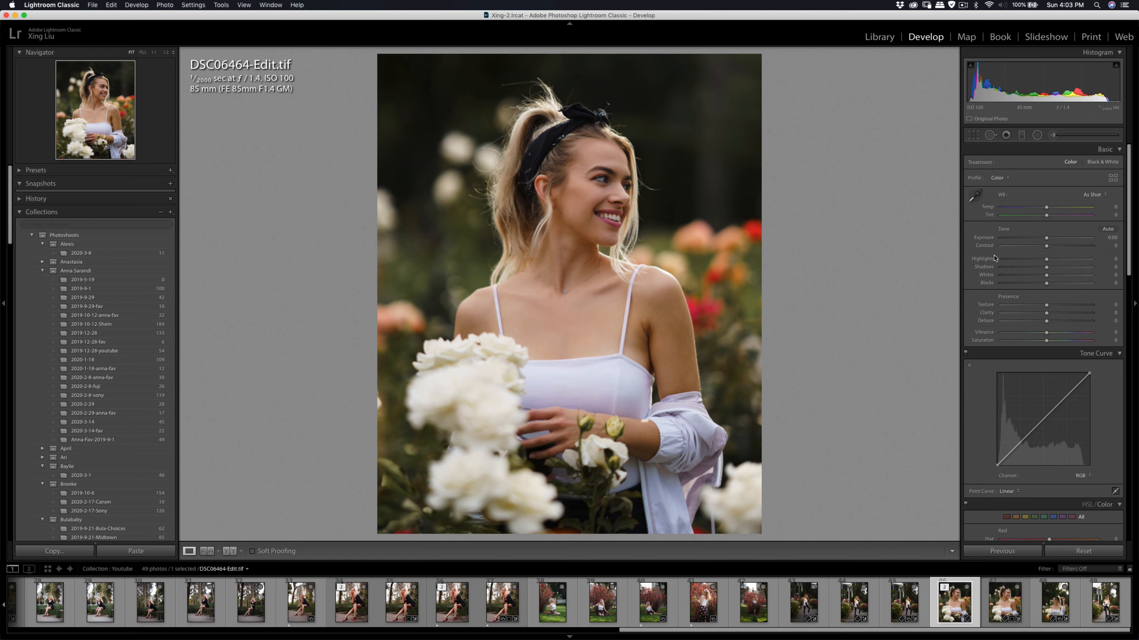
- Set contrast to +9 and highlights to -2 on DSC06464-Edit.tif, and export the file
left_click_drag(1046, 249, 1054, 249)
key("super+shift+e")
left_click(731, 348)
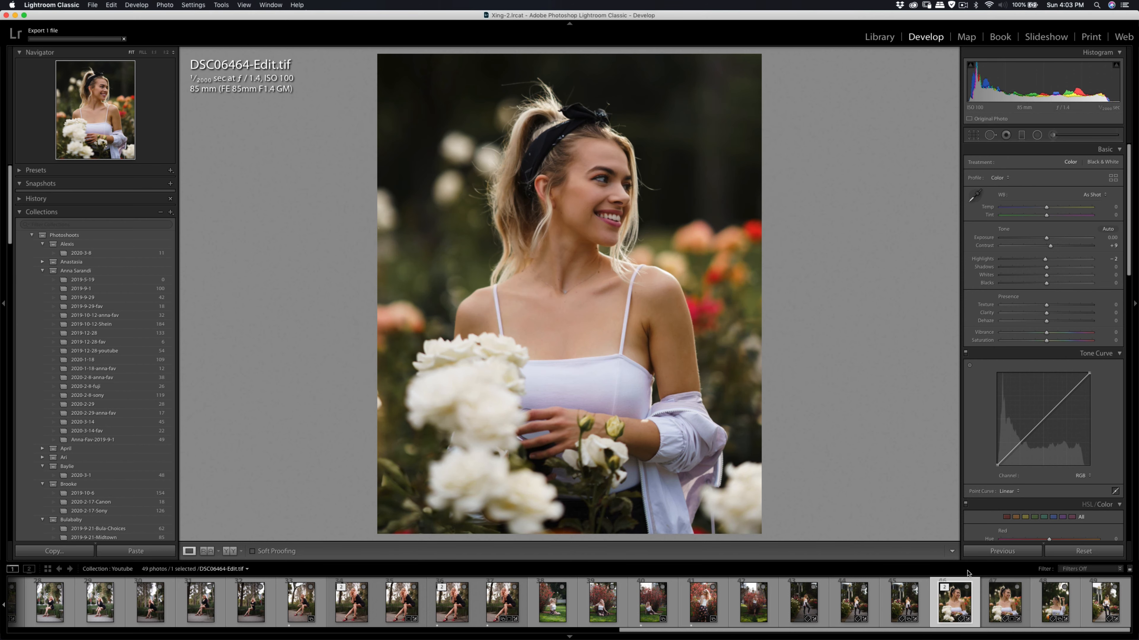
- Copy the develop settings from DSC06464.ARW with the default selection of settings and paste them onto DSC06468.ARW
left_click(1056, 603)
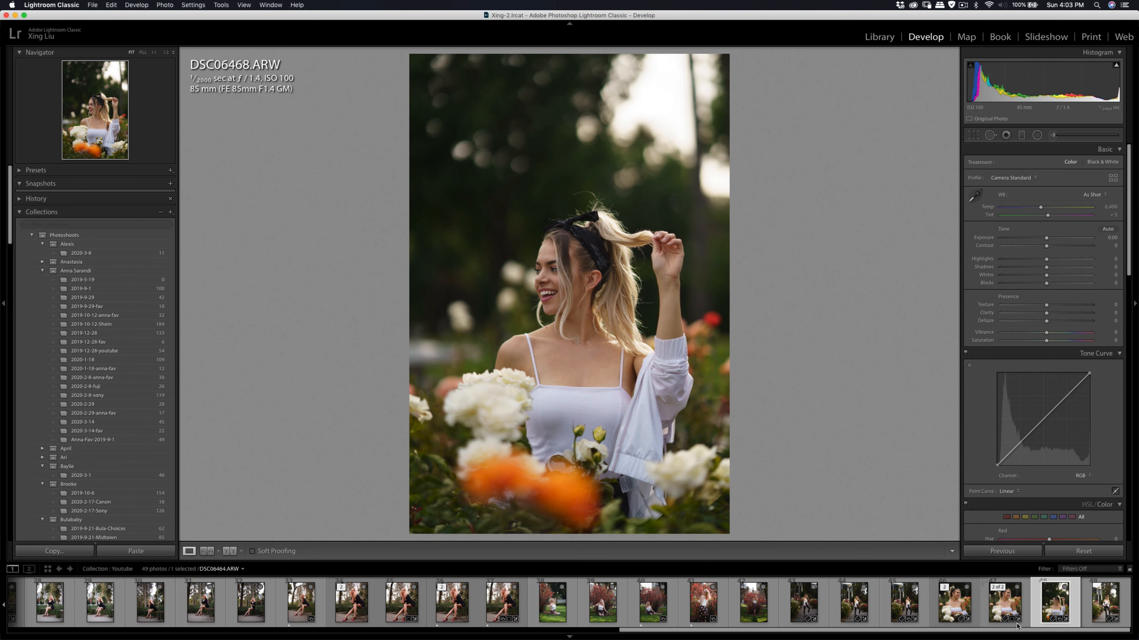
left_click(1005, 603)
left_click(54, 552)
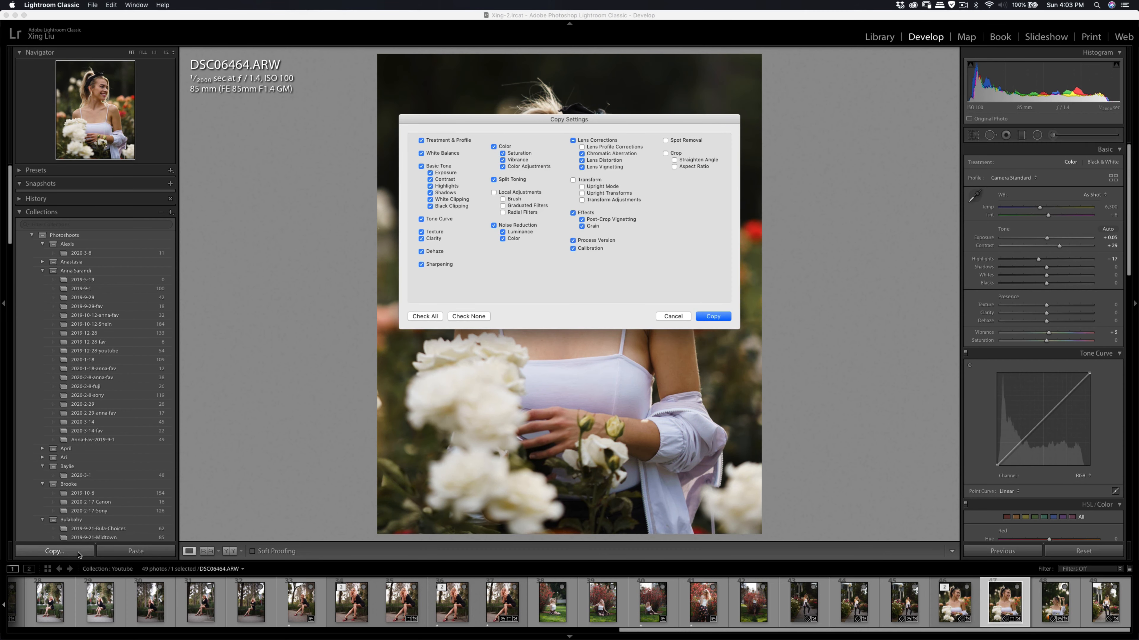
left_click(709, 317)
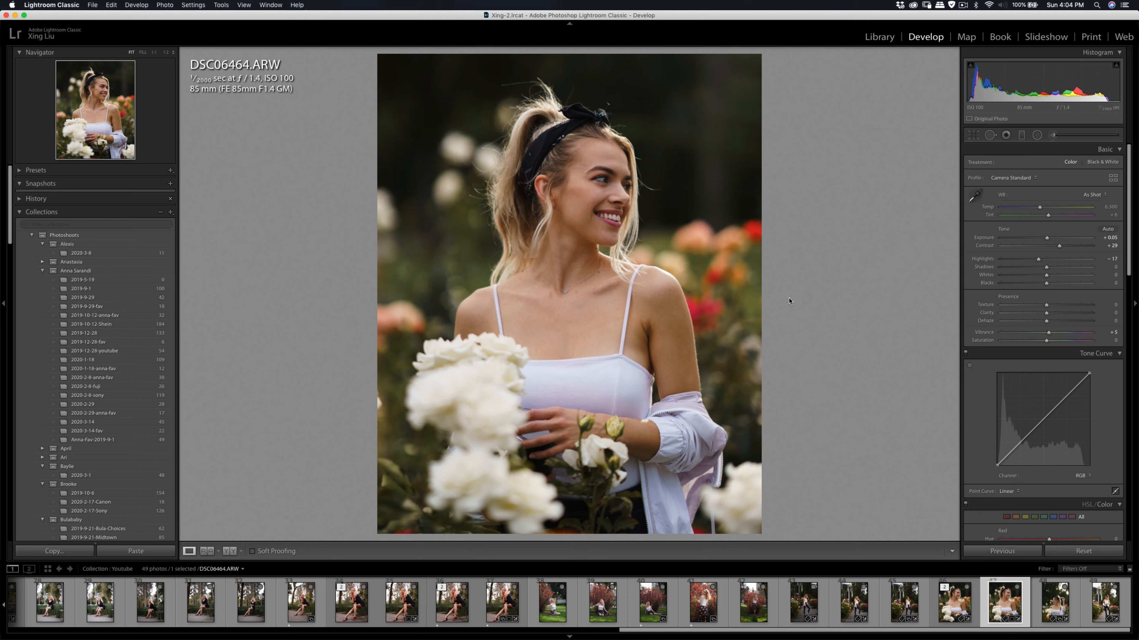
left_click(1054, 603)
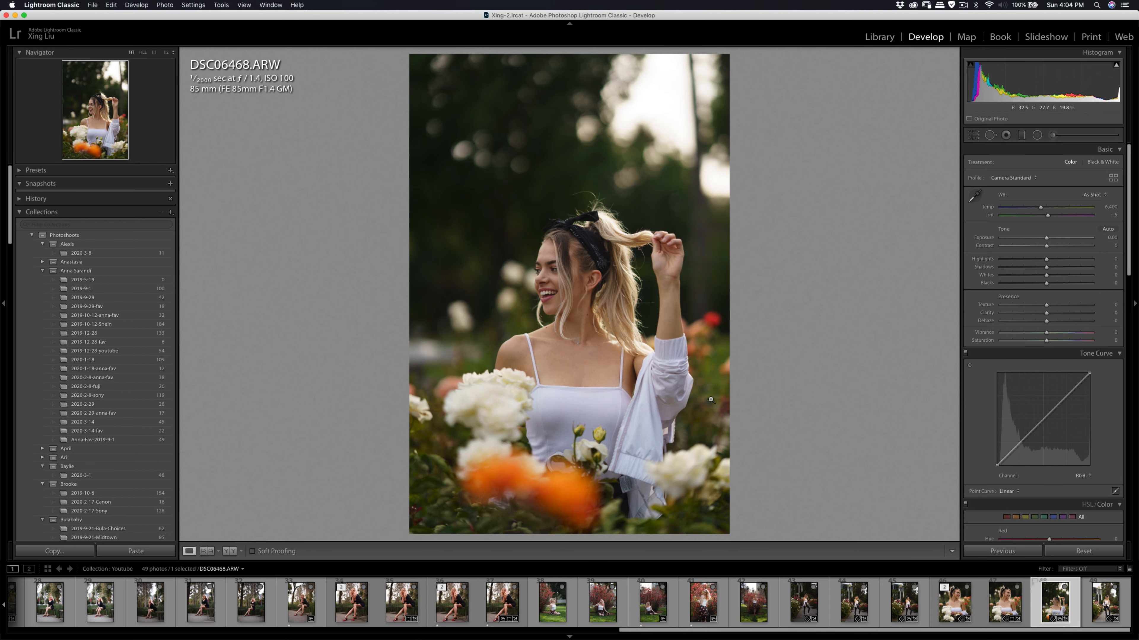
left_click(138, 552)
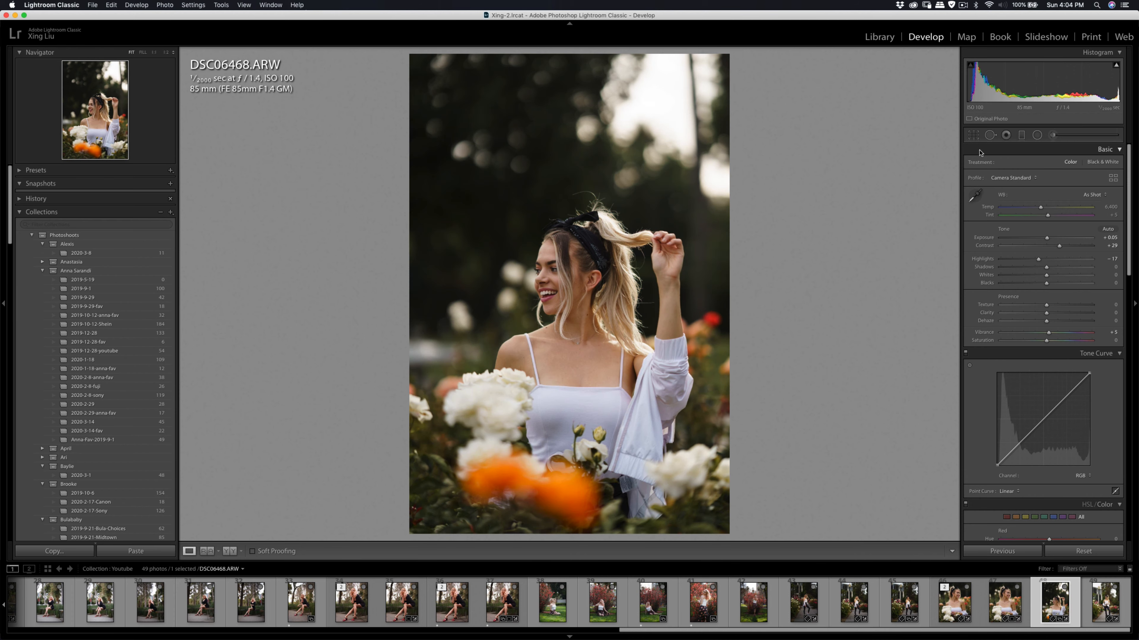
- Crop DSC06468.ARW to the 4 x 5 / 8 x 10 aspect ratio, tightly framed around the woman and the flowers
left_click(973, 135)
left_click(1089, 165)
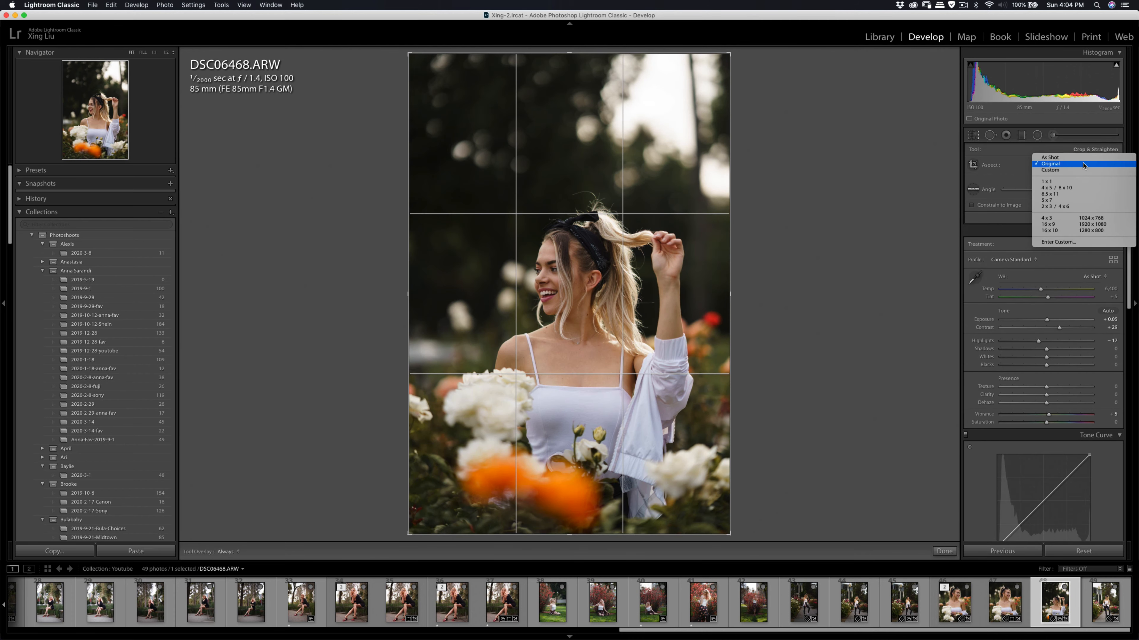
left_click(1076, 184)
left_click_drag(492, 94, 494, 117)
left_click_drag(508, 156, 498, 157)
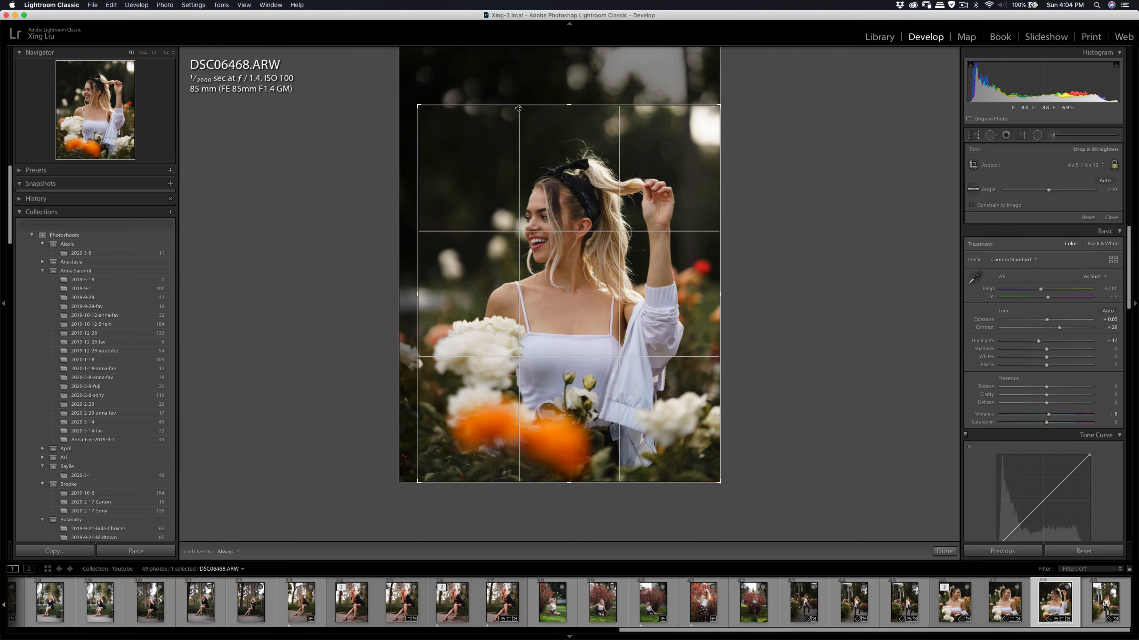
left_click_drag(627, 108, 610, 143)
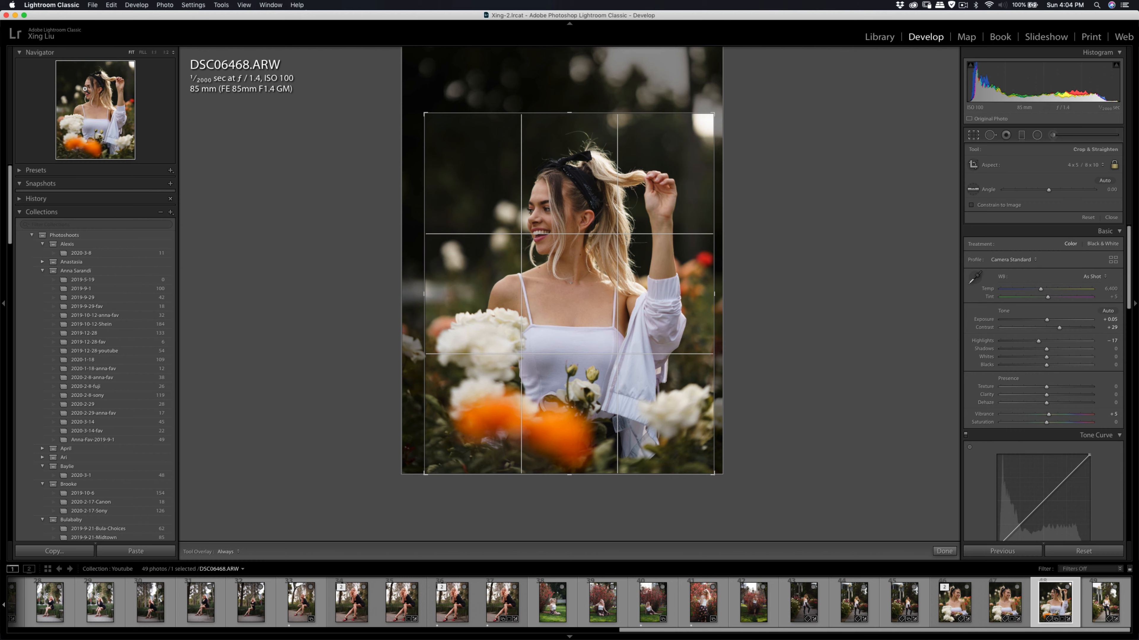
left_click_drag(471, 191, 471, 191)
left_click_drag(474, 191, 472, 196)
key("Return")
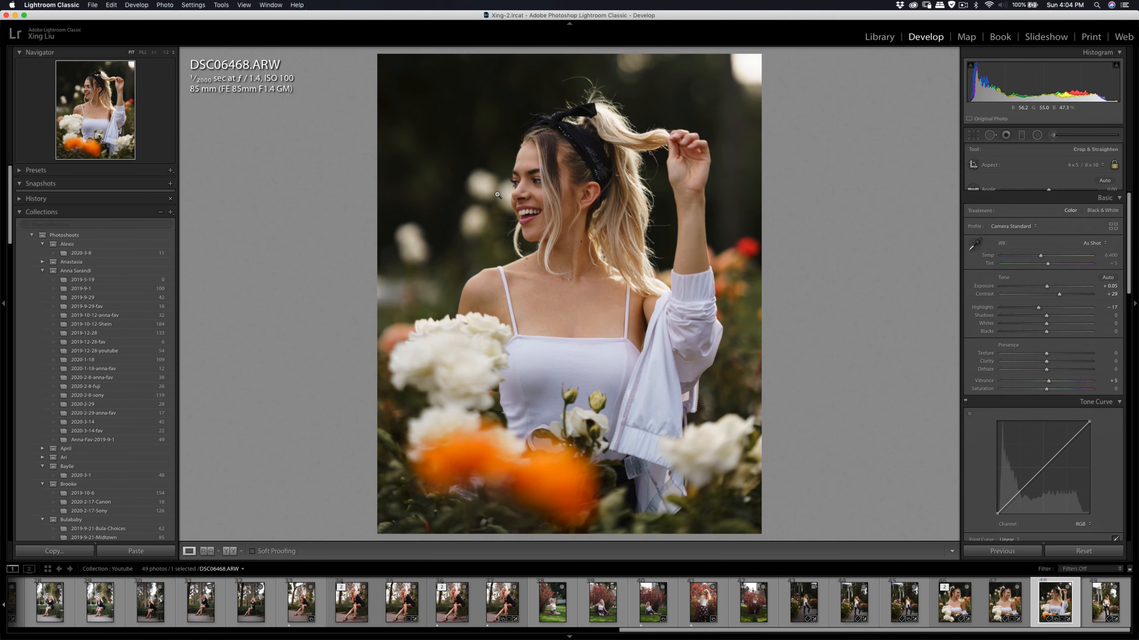
- Check the woman's face up close on DSC06468.ARW and raise the photo's contrast to +37
left_click(572, 193)
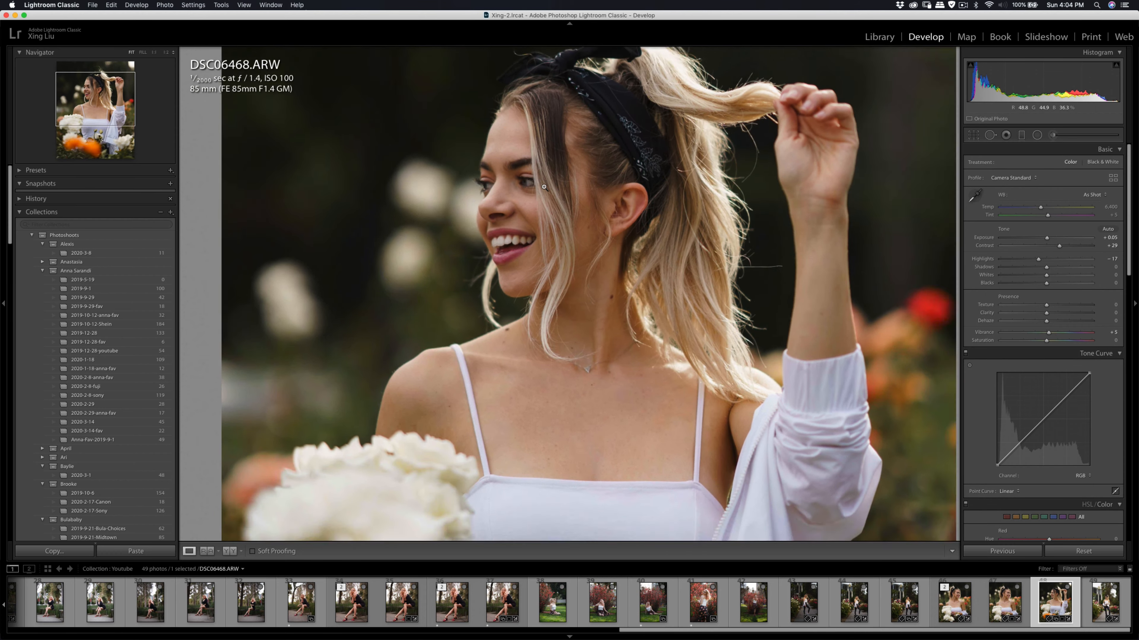
left_click(543, 186)
left_click(542, 177)
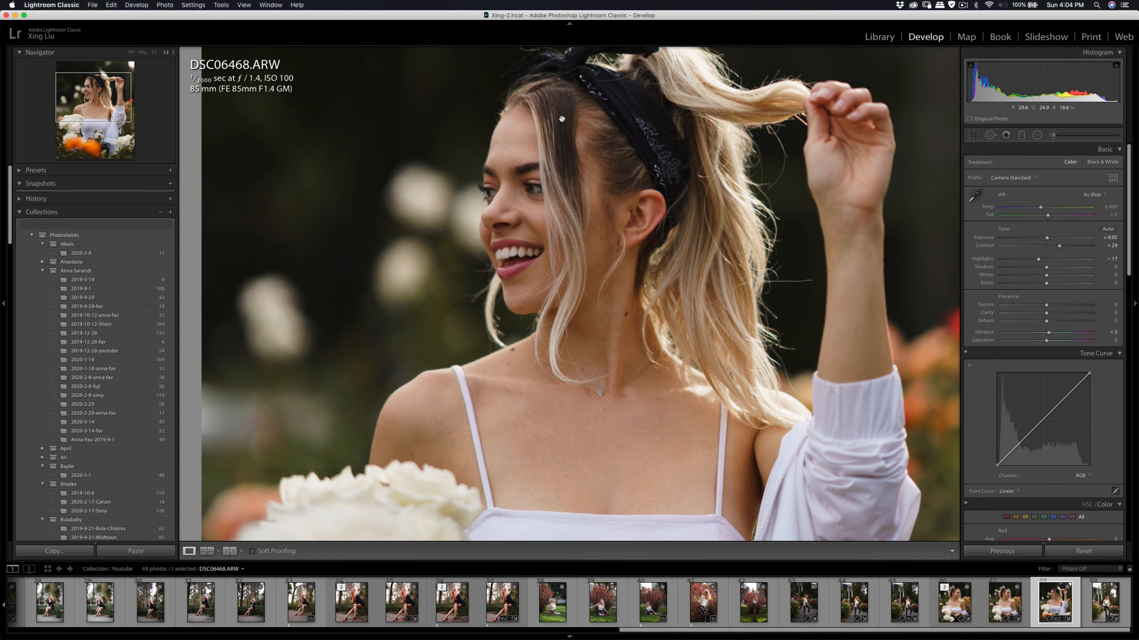
left_click(566, 191)
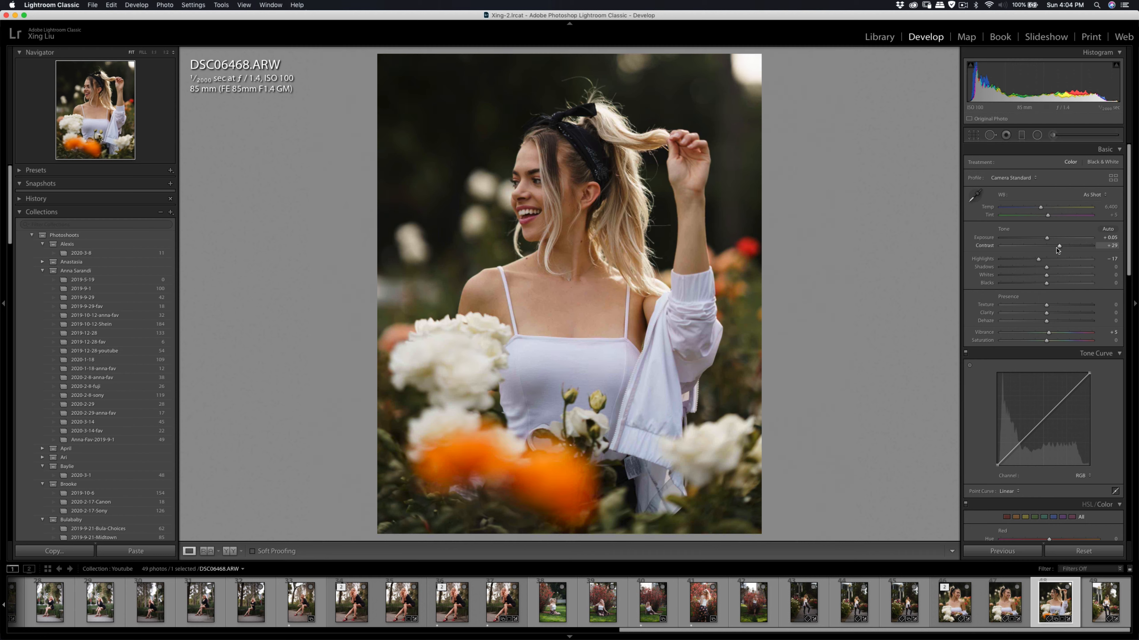
left_click_drag(1056, 247, 1060, 249)
left_click_drag(1047, 238, 1047, 238)
- Open a copy of DSC06468.ARW with Lightroom adjustments in Portraiture 3 and apply the skin smoothing
right_click(656, 229)
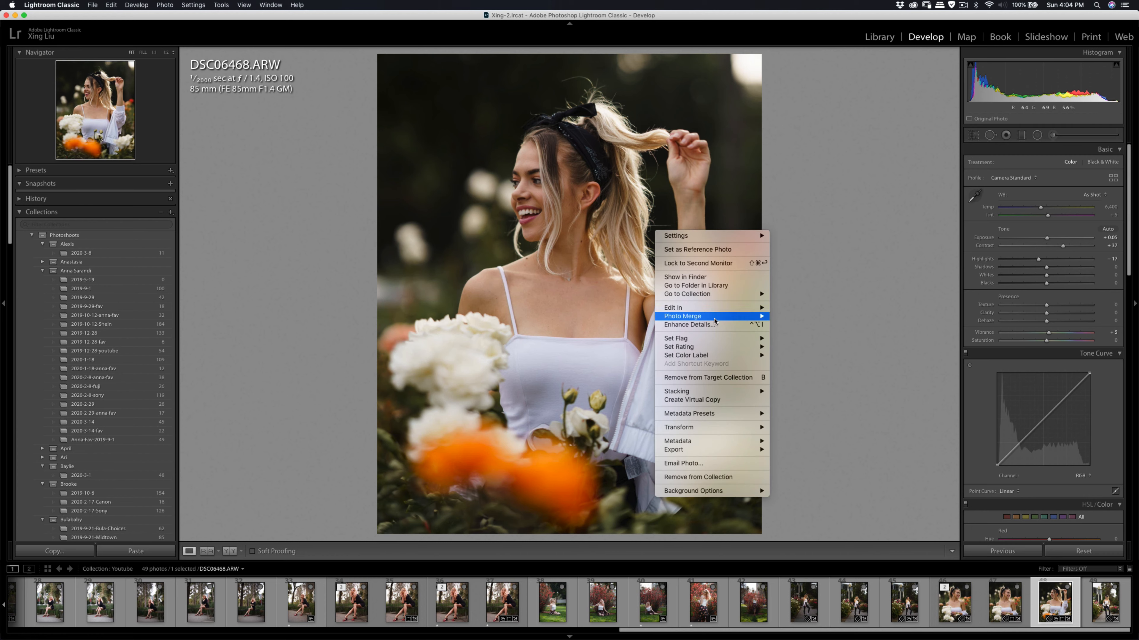
mouse_move(699, 308)
left_click(806, 330)
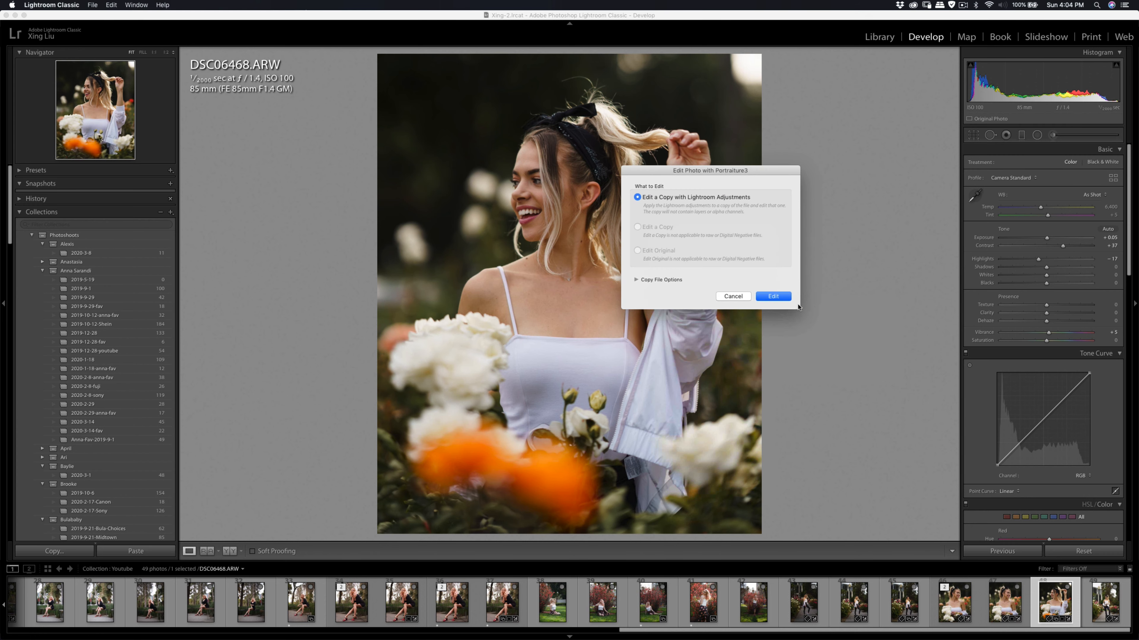
left_click(773, 296)
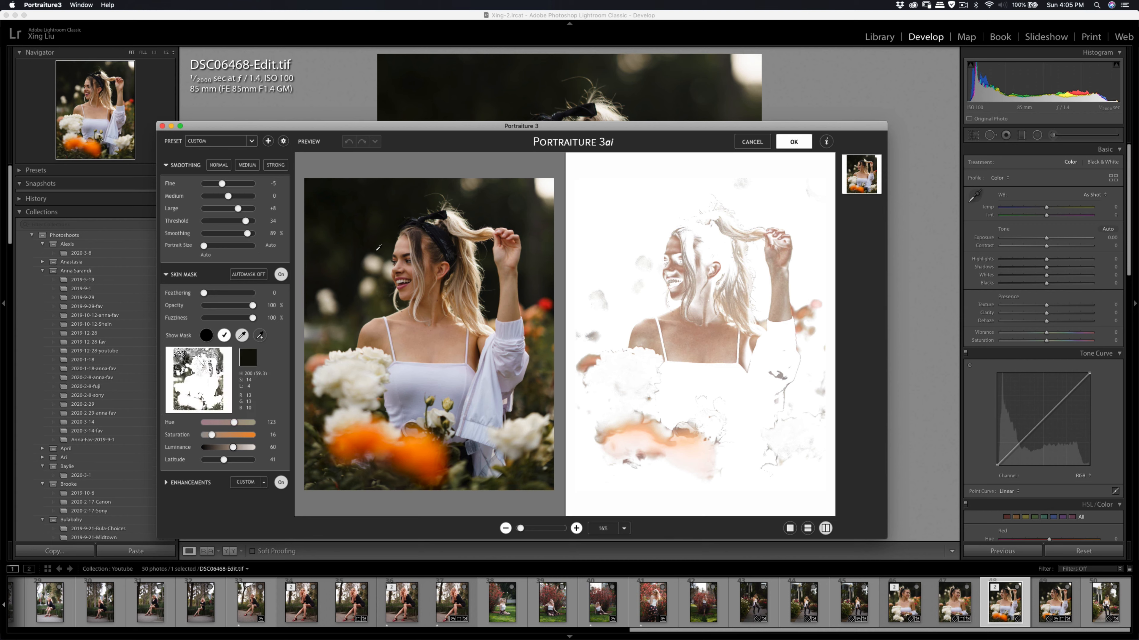
left_click(793, 142)
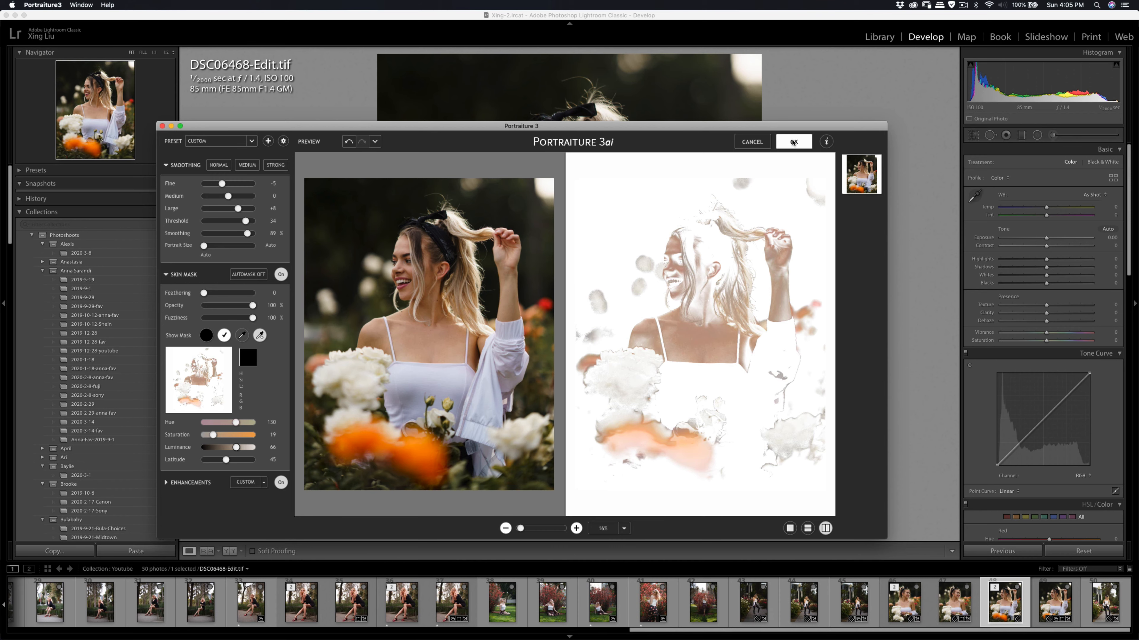
left_click(794, 142)
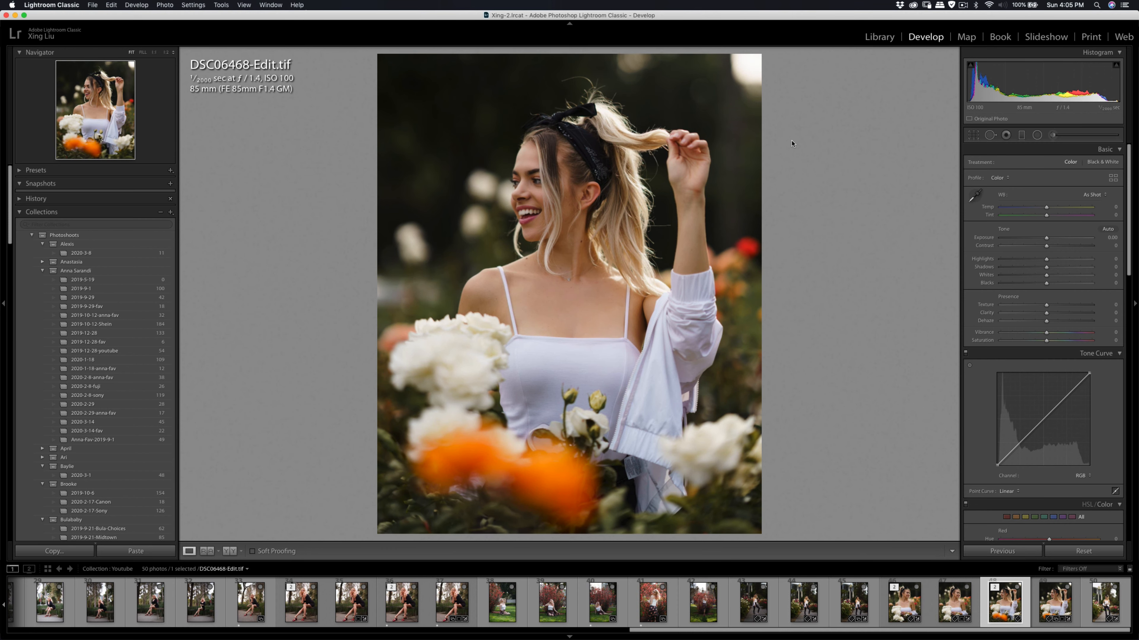
- Export DSC06468-Edit.tif, using a unique name to avoid overwriting the existing file
key("super+shift+e")
left_click(738, 348)
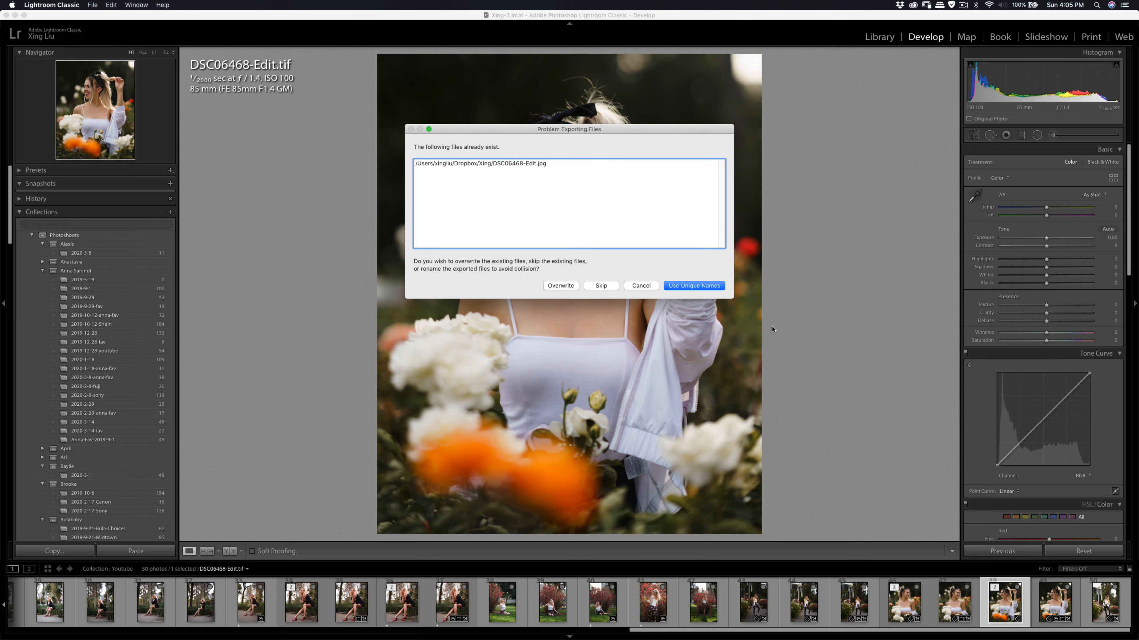
left_click(702, 288)
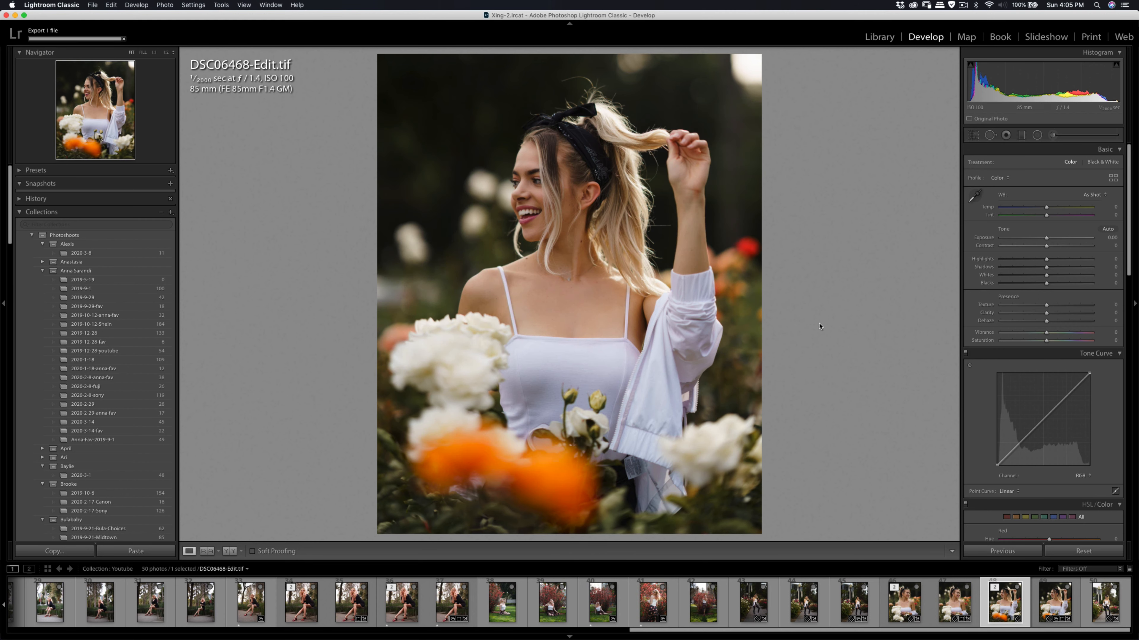
- Paste the copied develop settings onto DSC06527.ARW and set its contrast to +32
left_click(1105, 606)
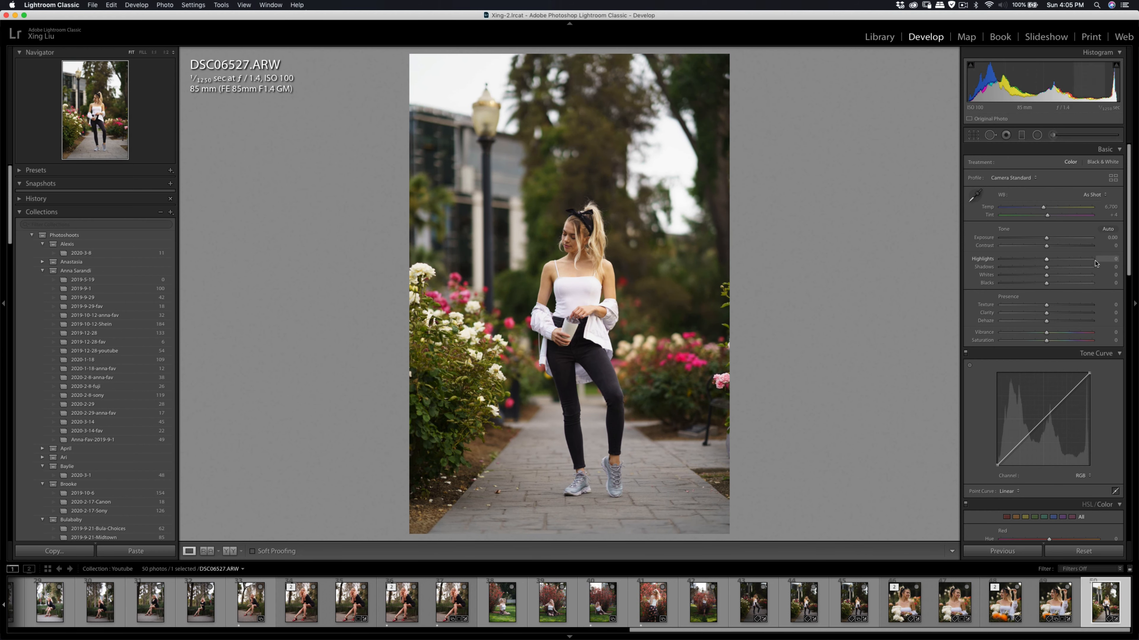
left_click(115, 552)
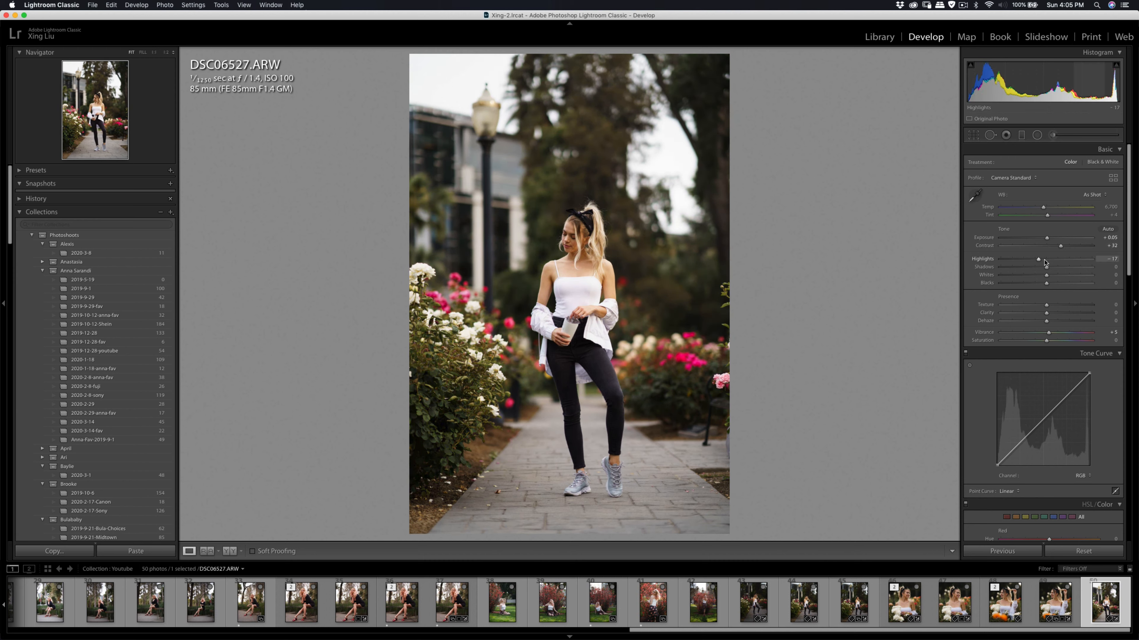
- Brush a Shadows adjustment of 25 over the woman in DSC06527.ARW and lower the yellow saturation to -45
left_click(1051, 135)
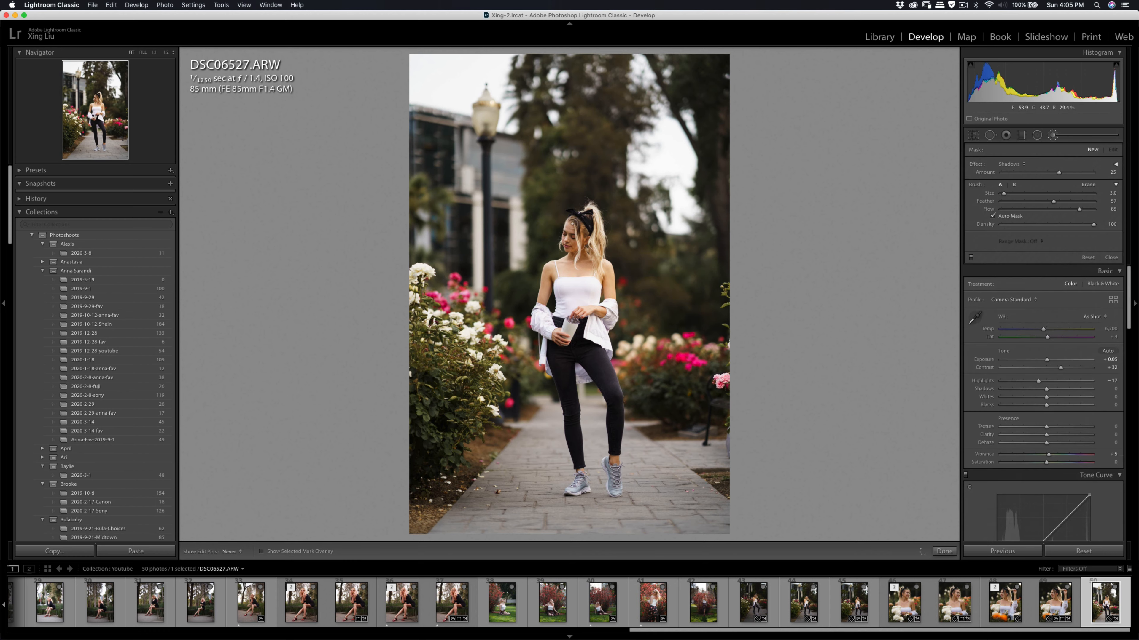
left_click_drag(570, 270, 571, 270)
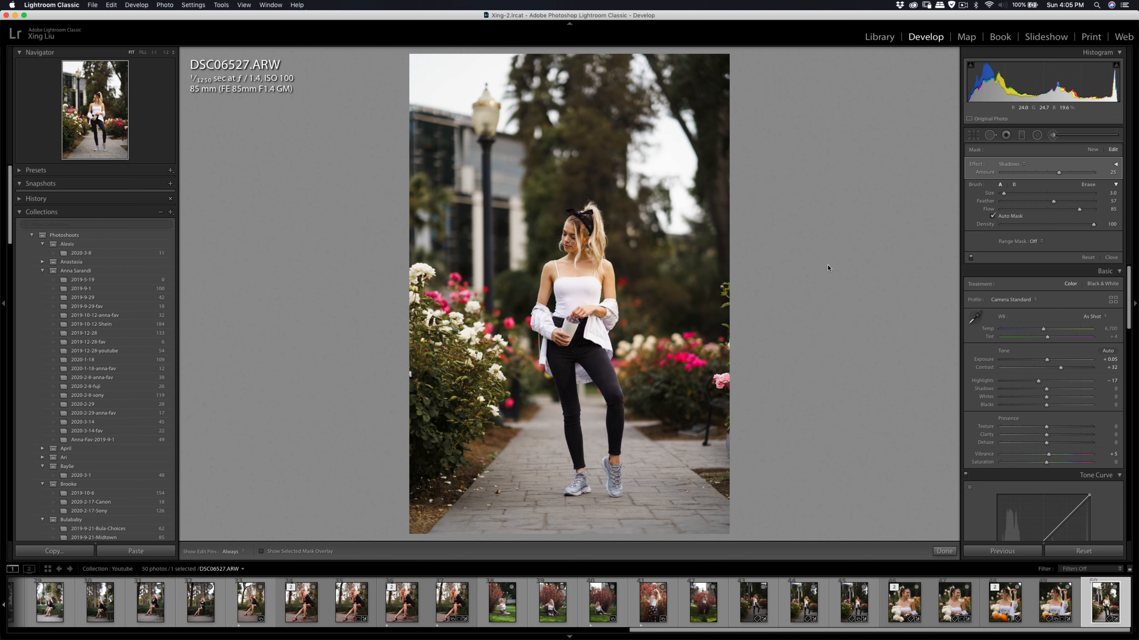
left_click(1054, 139)
scroll(1042, 381, "down", 10)
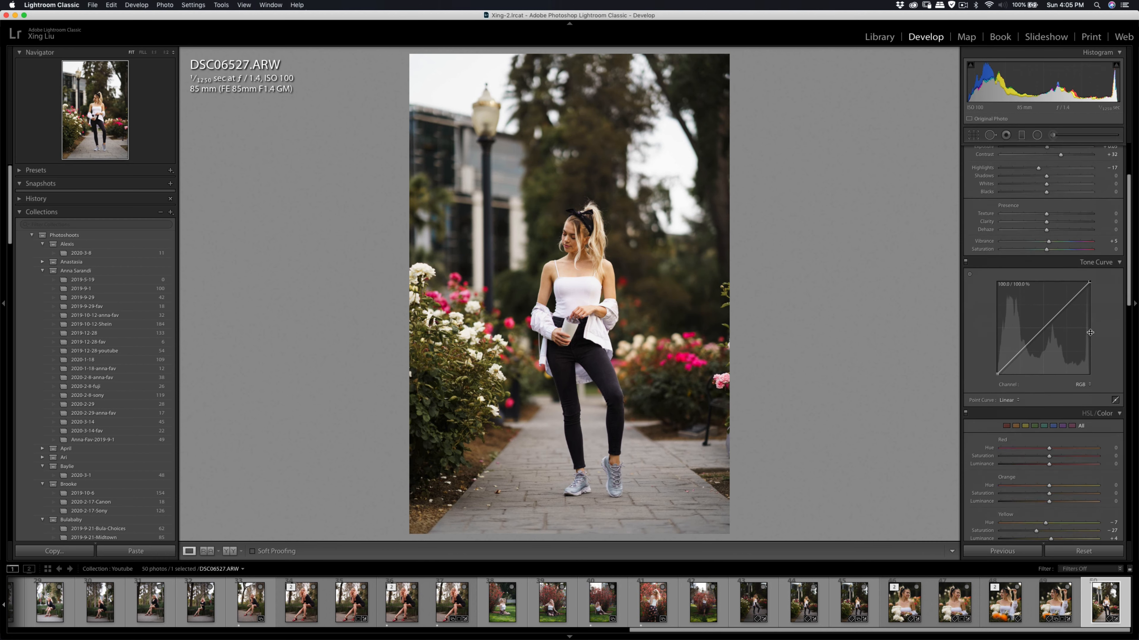
left_click_drag(1036, 386, 1028, 386)
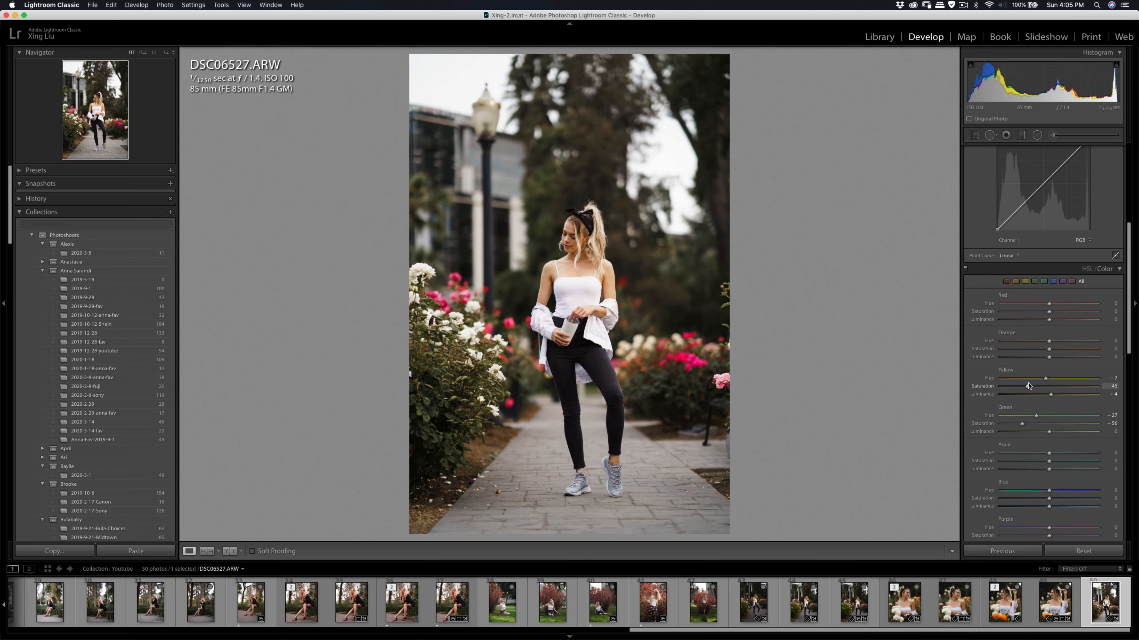
- Straighten DSC06527.ARW by 0.23 degrees and crop it to 4 x 5 / 8 x 10 around the standing woman
left_click(973, 135)
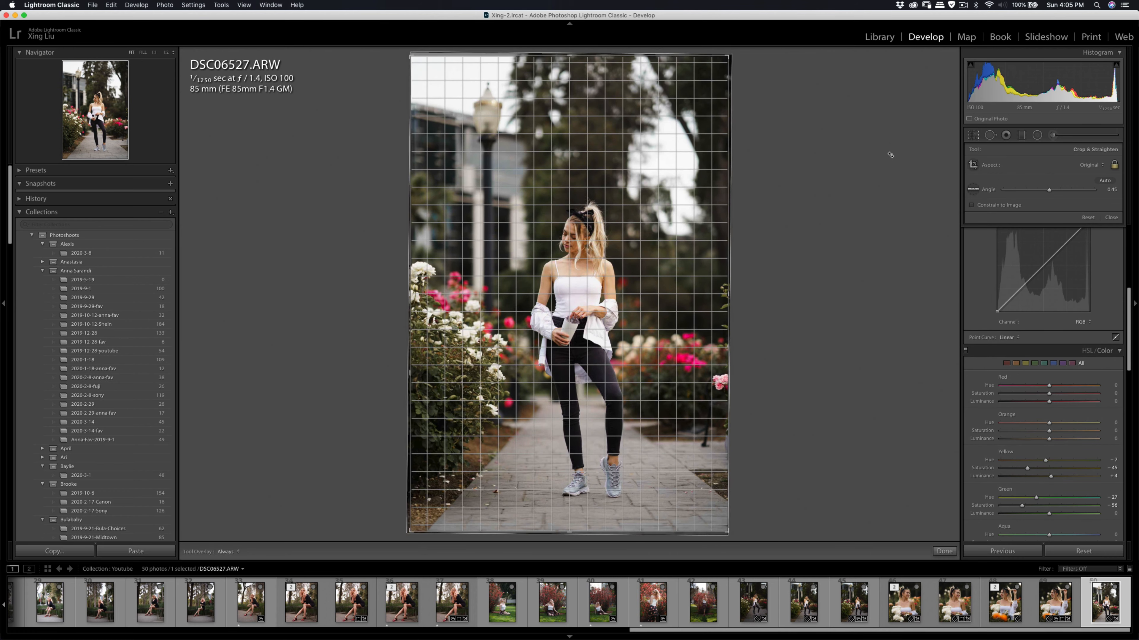
left_click_drag(891, 155, 891, 155)
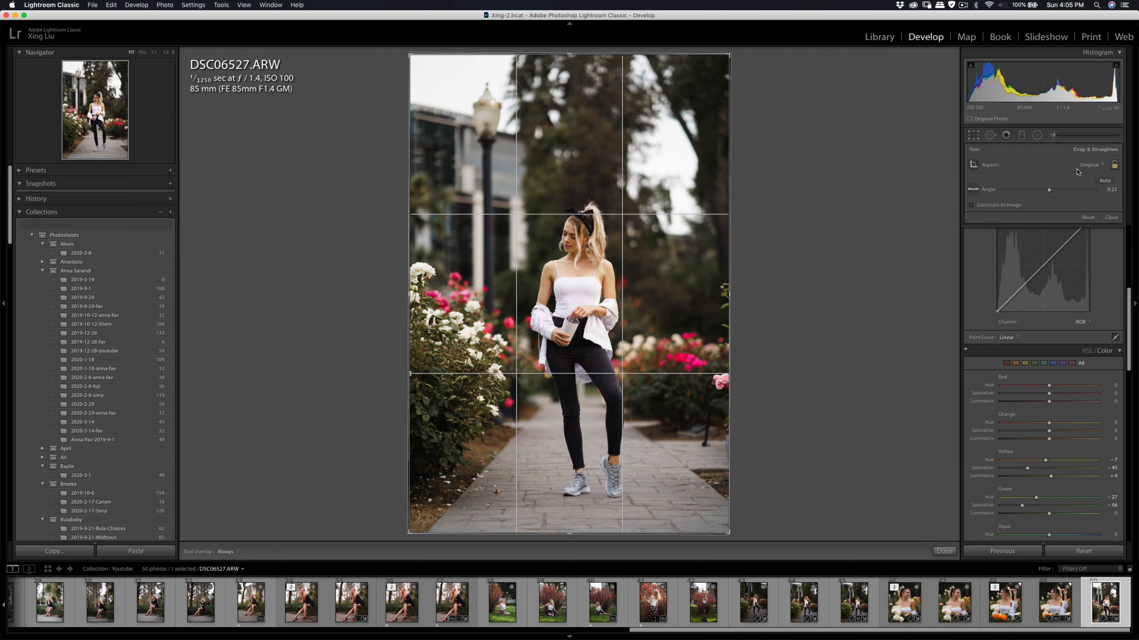
left_click(1087, 165)
left_click(1075, 190)
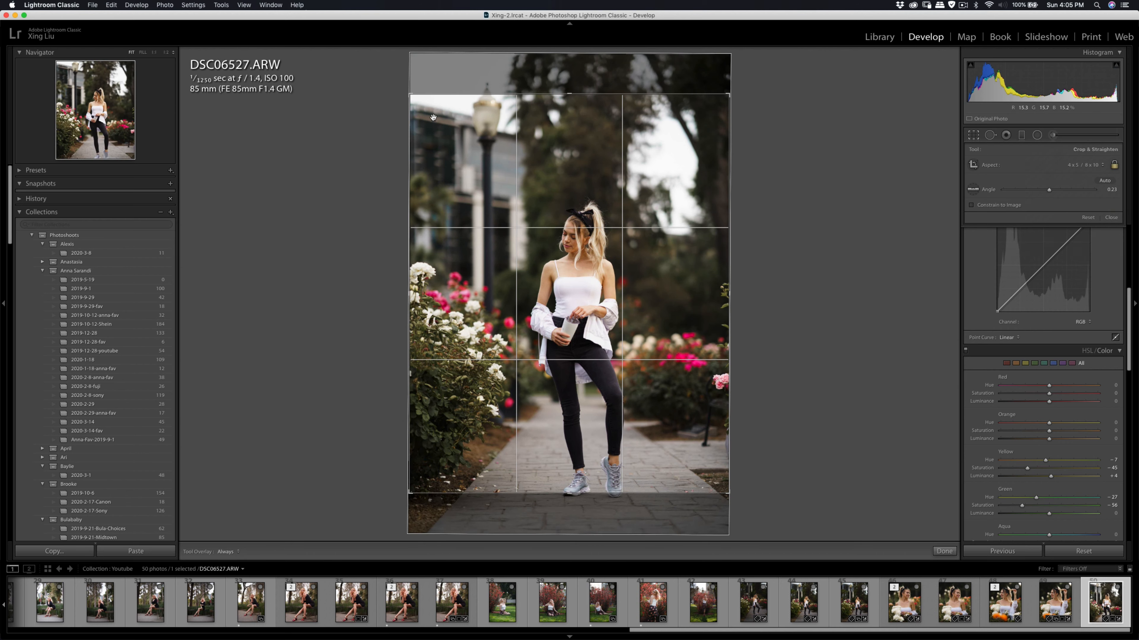
left_click_drag(432, 117, 496, 128)
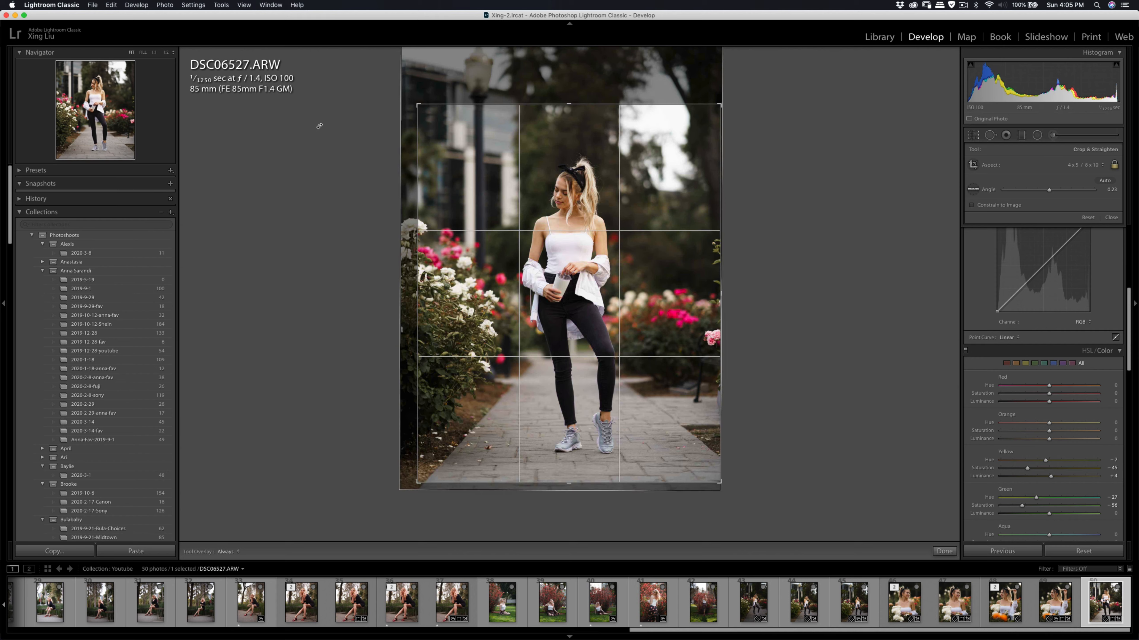
left_click_drag(416, 105, 421, 110)
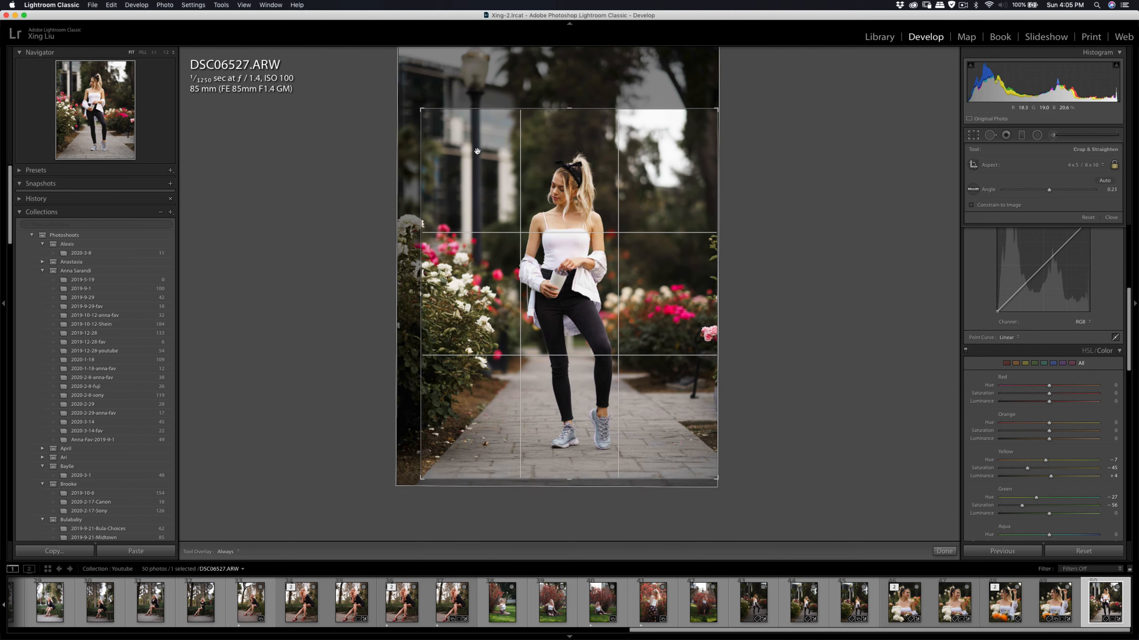
left_click_drag(476, 150, 482, 151)
key("Return")
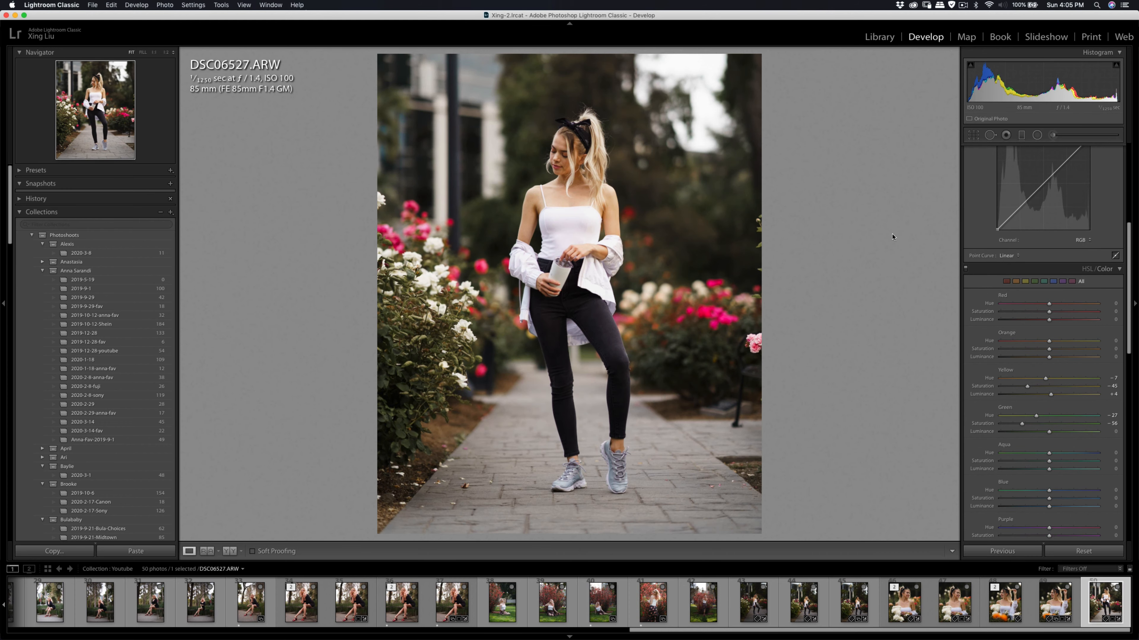
- Tighten the 4 x 5 / 8 x 10 crop of DSC06527.ARW slightly and reposition the woman within the frame
left_click(974, 136)
left_click_drag(720, 483, 677, 461)
left_click_drag(662, 421, 662, 422)
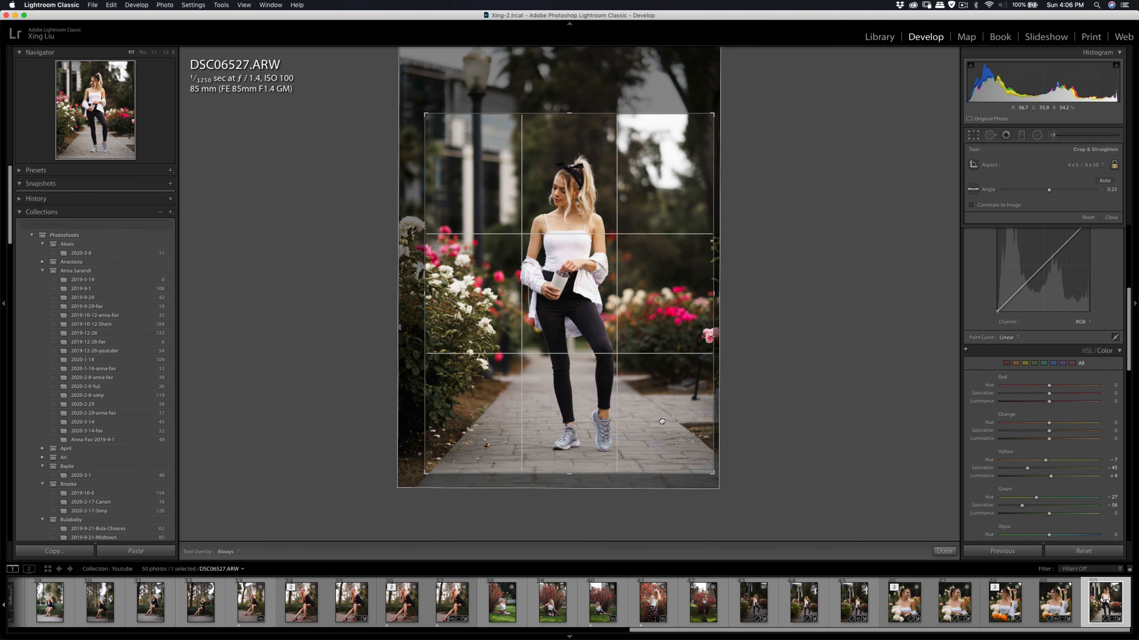
key("Return")
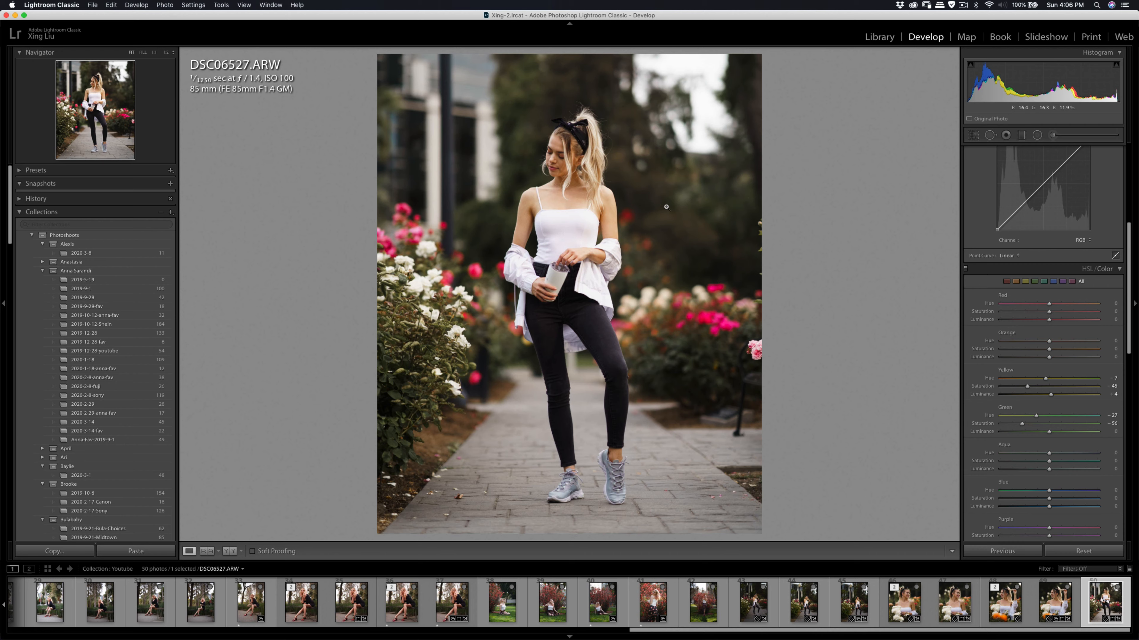
left_click(973, 135)
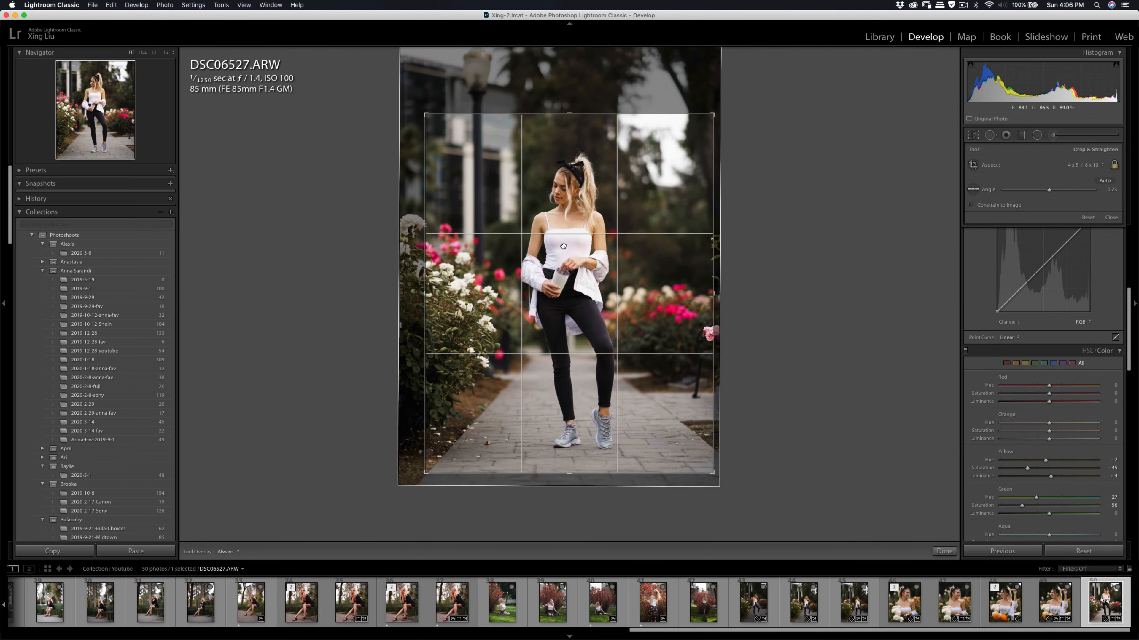
left_click_drag(562, 247, 560, 247)
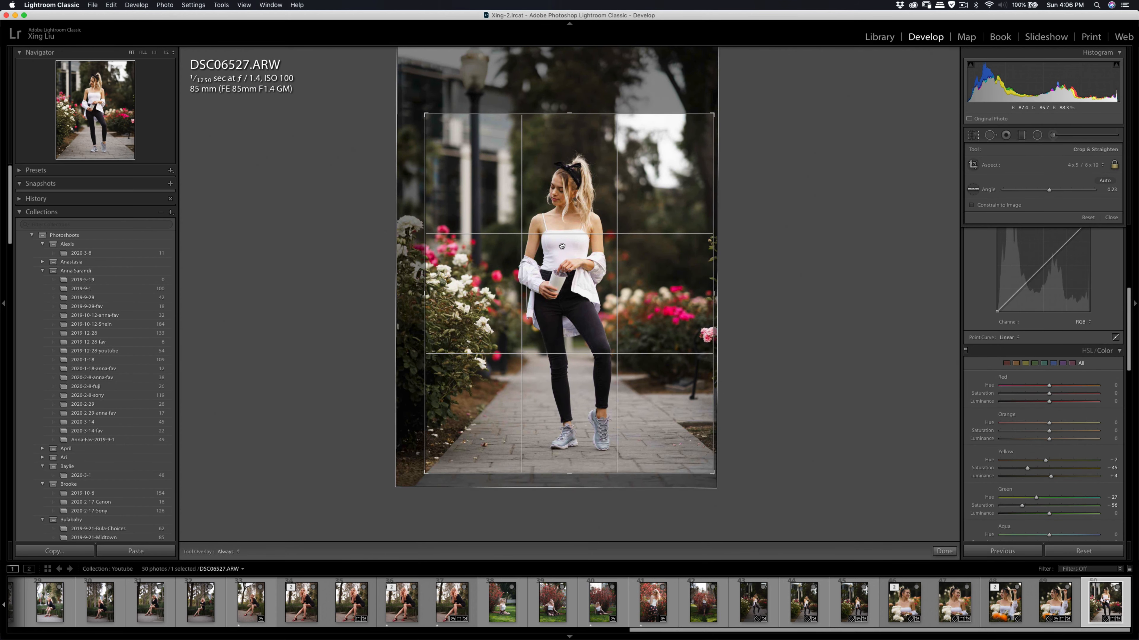
key("Return")
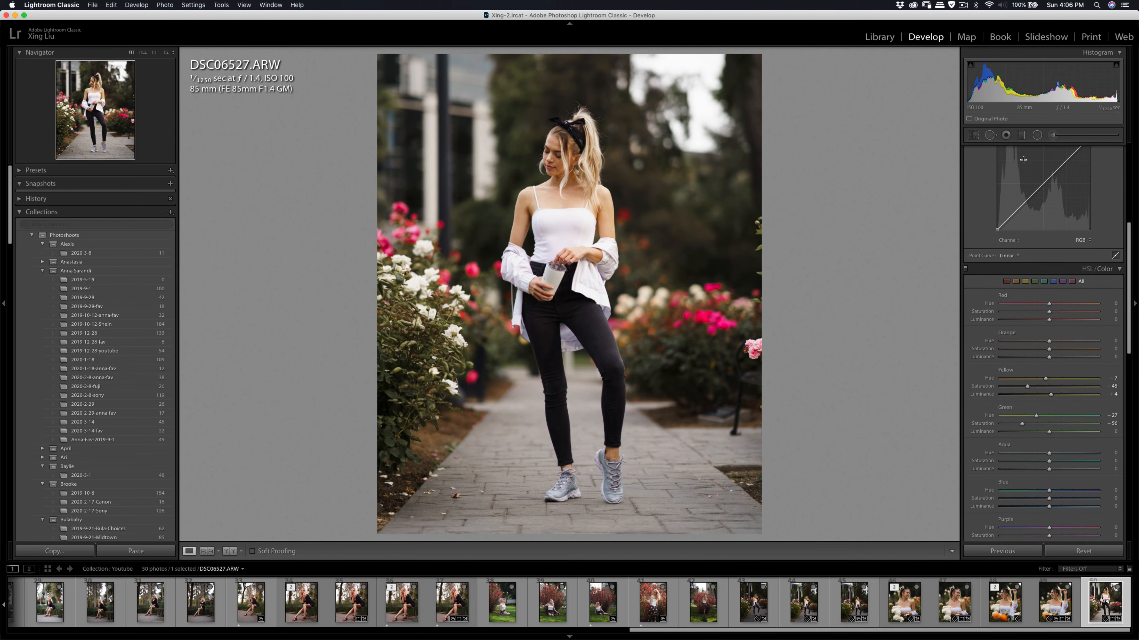
left_click(971, 140)
left_click_drag(717, 111, 712, 115)
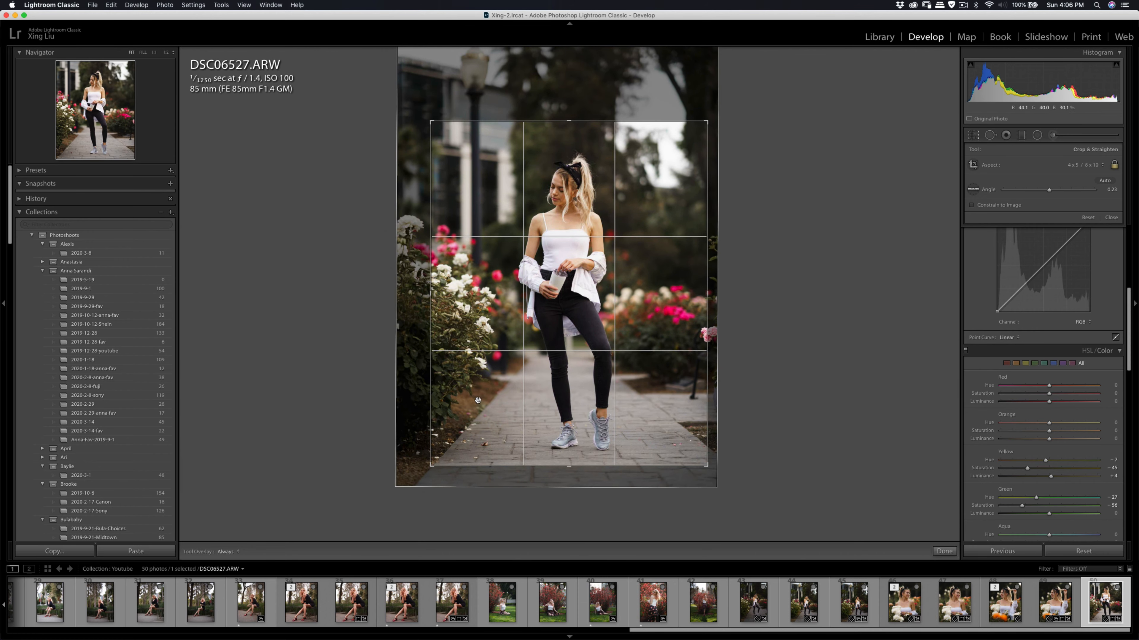
key("Return")
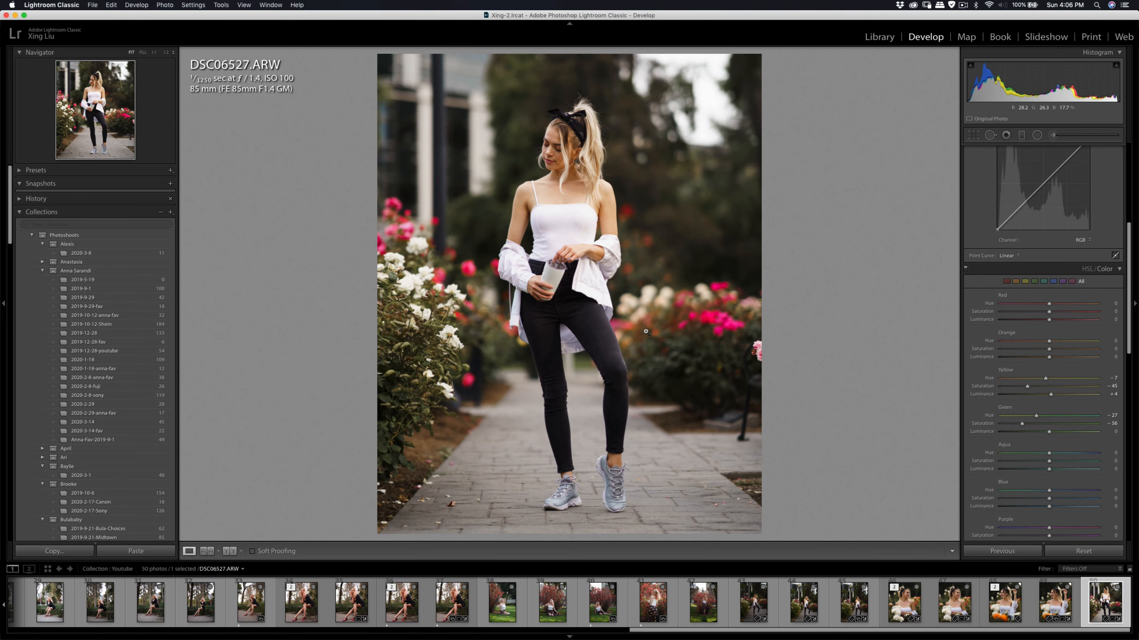
- Brush a Shadows adjustment of 25 over the woman's chest and torso at brush size 8.0, and set the photo's highlights to -36
left_click(1053, 137)
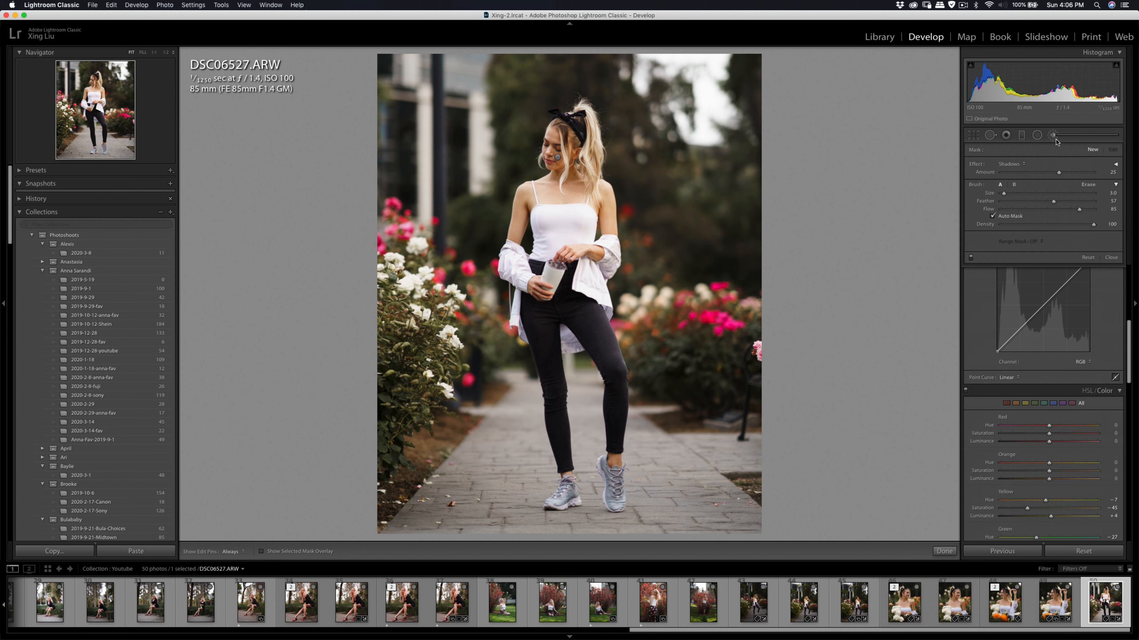
scroll(617, 187, "up", 5)
mouse_move(556, 197)
left_mouse_down()
mouse_move(560, 143)
mouse_move(554, 179)
mouse_move(522, 227)
mouse_move(535, 216)
mouse_move(577, 242)
mouse_move(569, 307)
left_mouse_up()
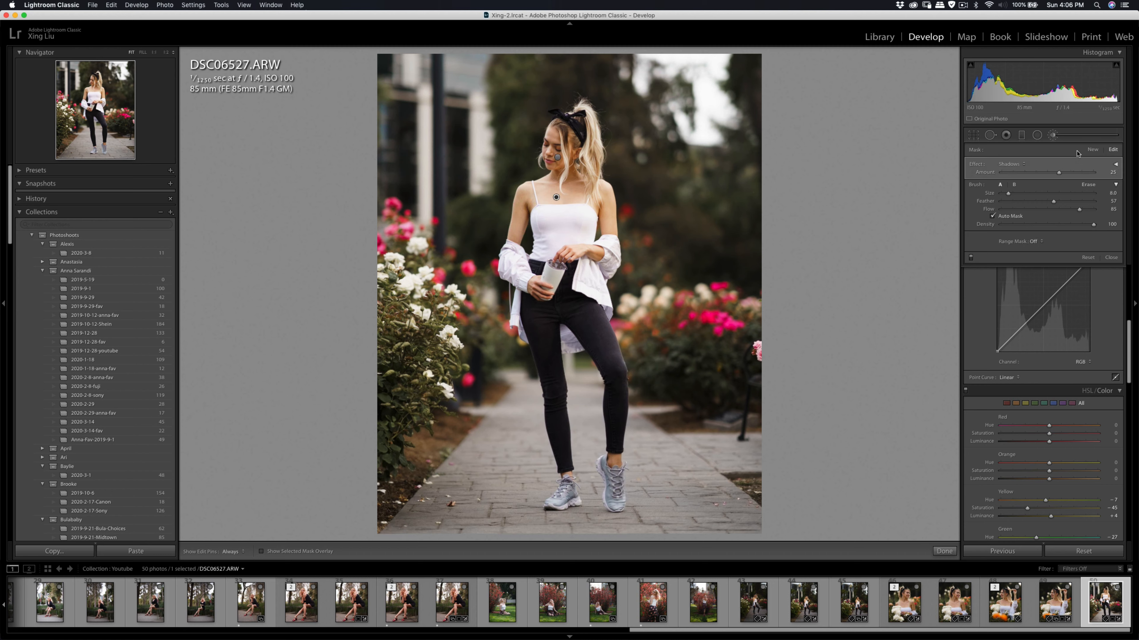
left_click(1053, 135)
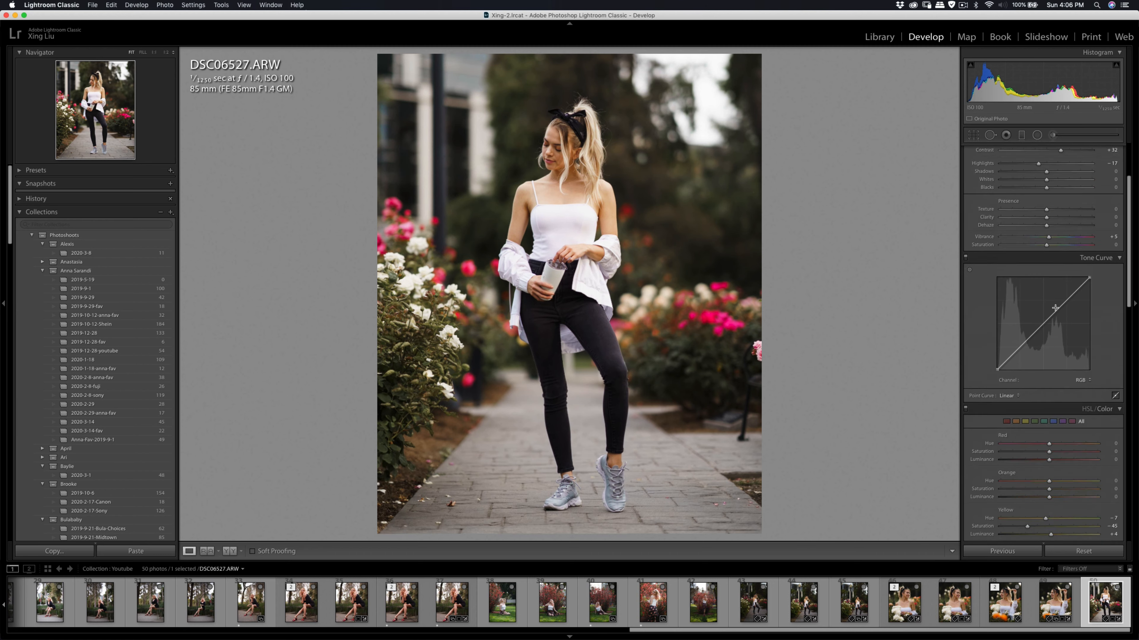
left_click_drag(1038, 259, 1032, 266)
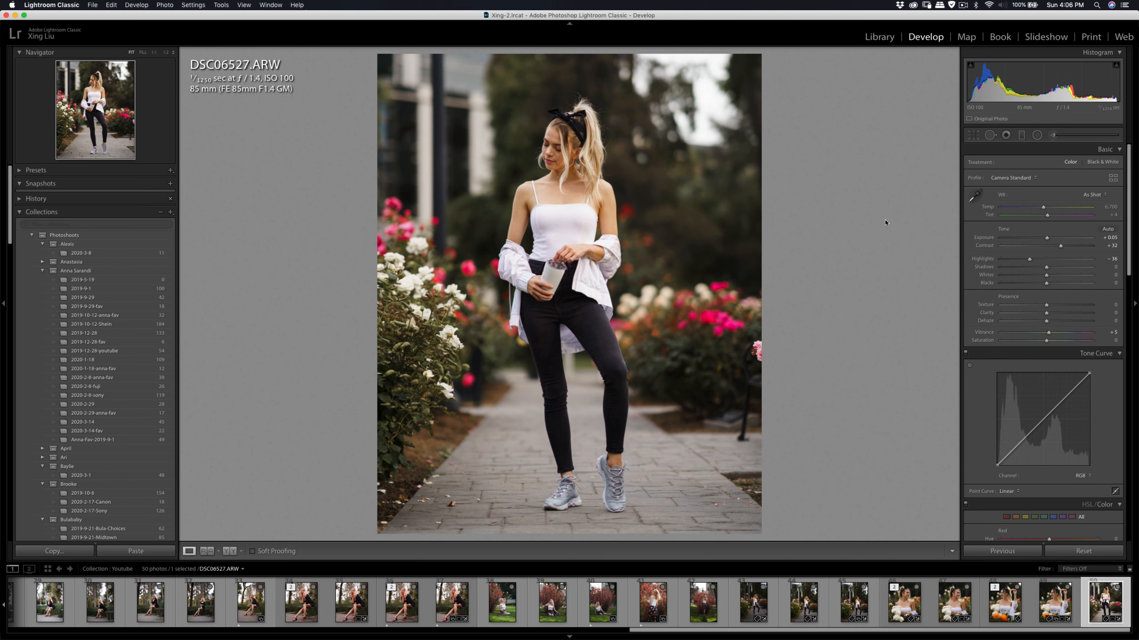
- Smooth the skin in Imagenomic Portraiture 3 on a copy of DSC06527 with Lightroom adjustments, sampling the skin tone from the woman's upper chest
right_click(697, 277)
mouse_move(762, 354)
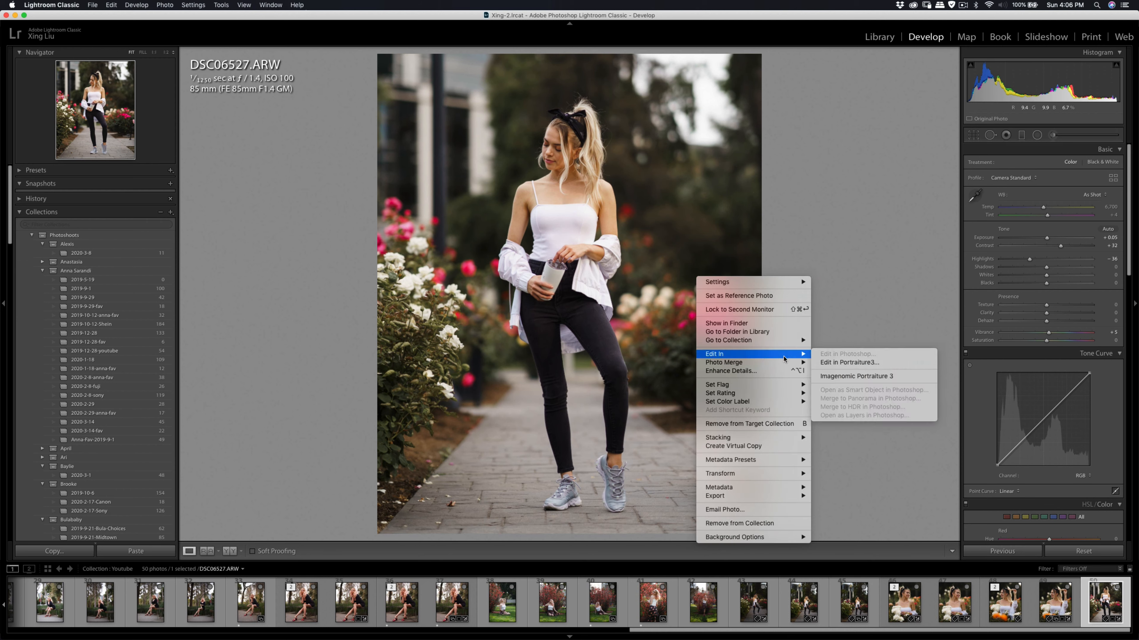
left_click(864, 376)
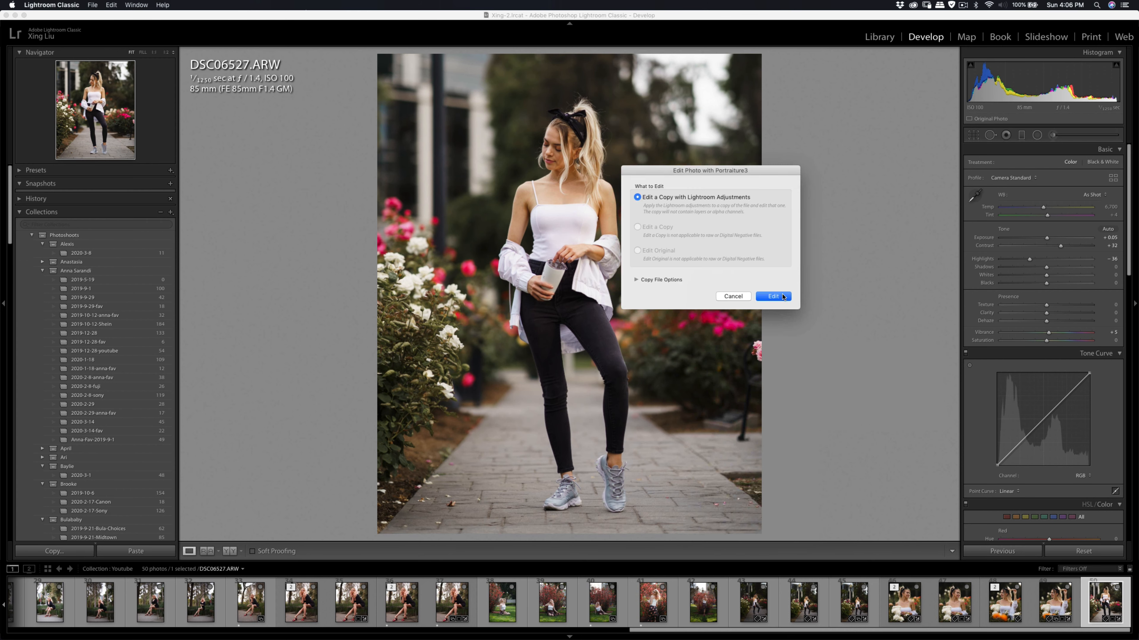
left_click(782, 297)
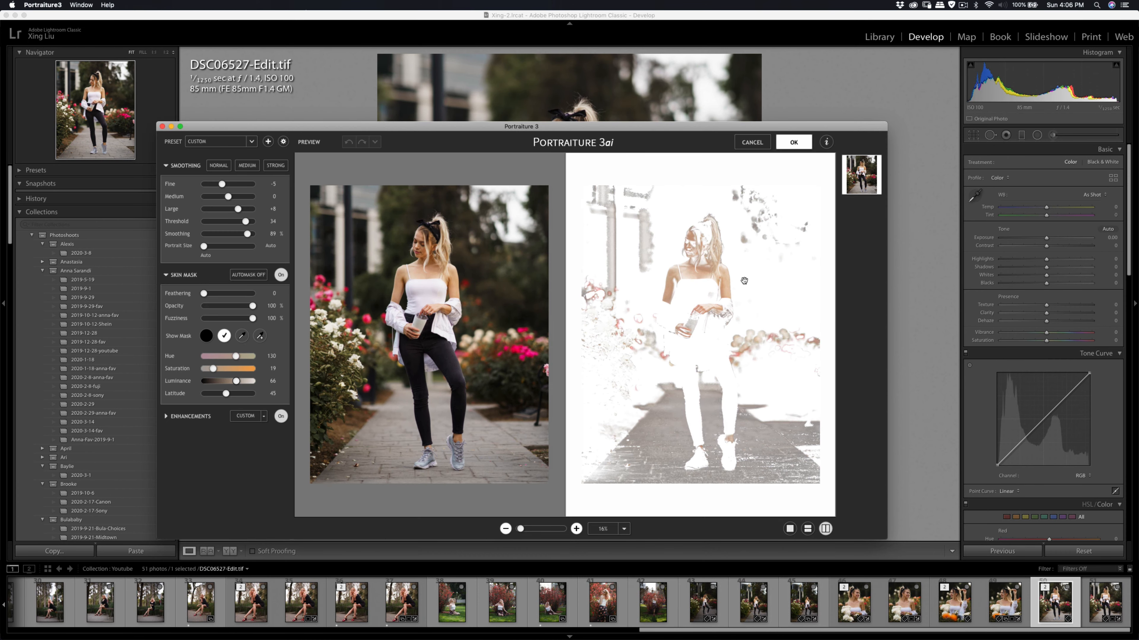
left_click(242, 336)
left_click(435, 272)
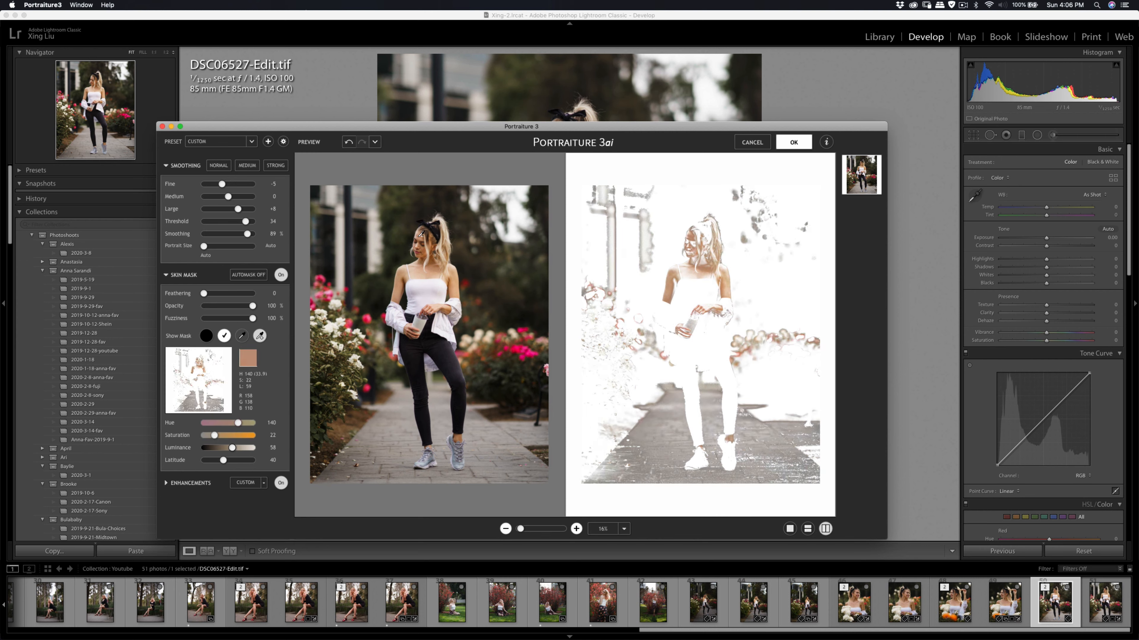
left_click(791, 142)
left_click(791, 142)
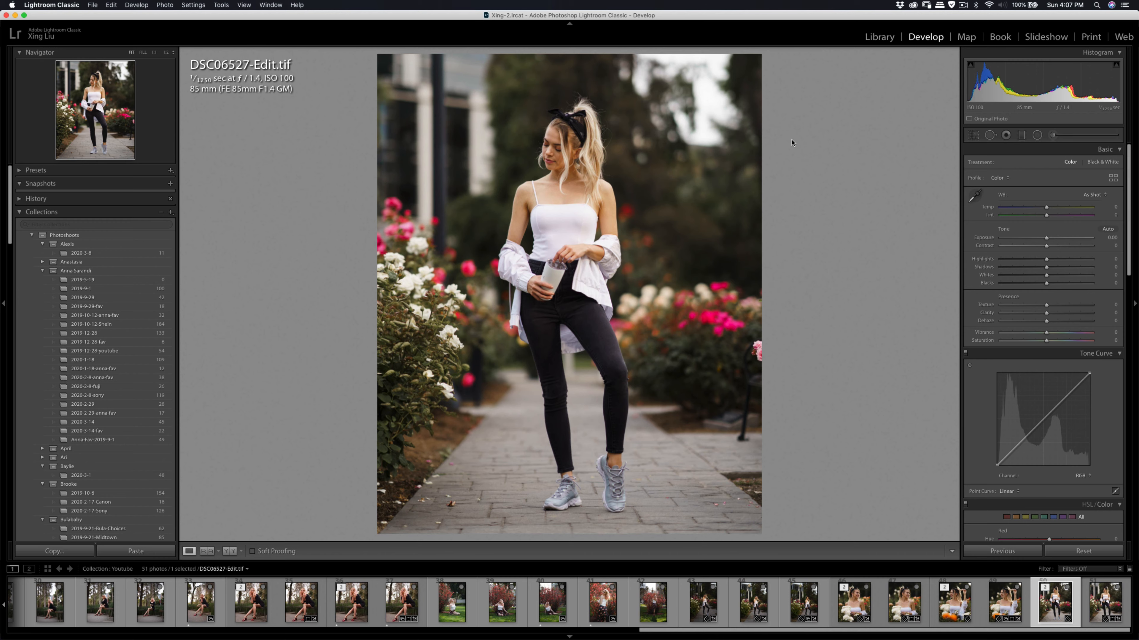
- Export DSC06527-Edit.tif to the specified folder on the hard drive
key("super+shift+e")
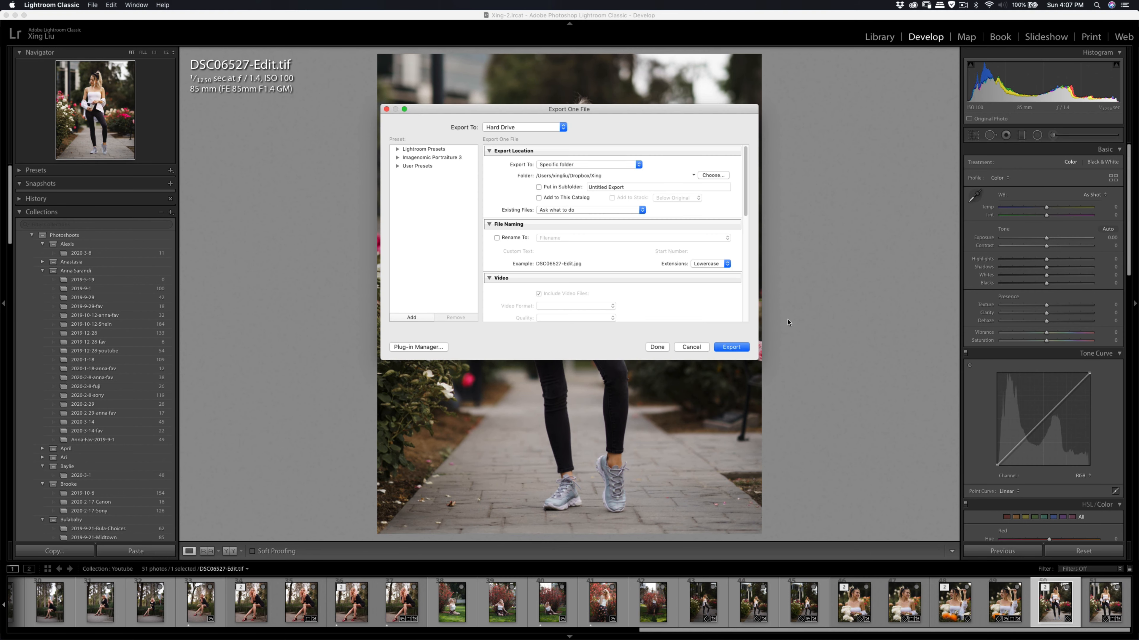
left_click(731, 347)
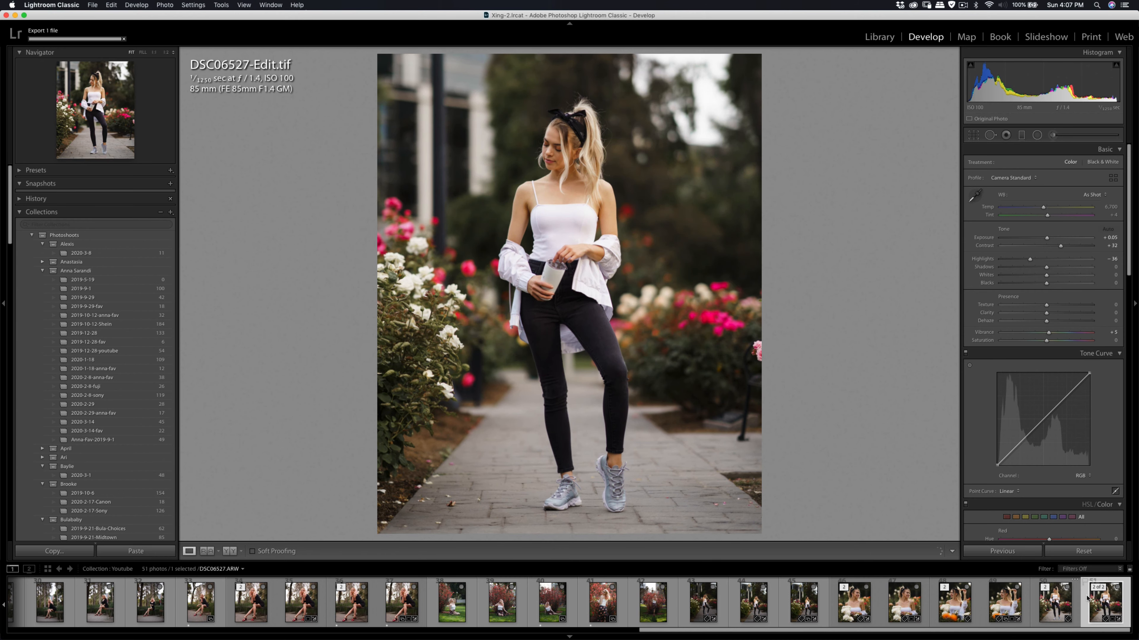
- Copy the develop settings of DSC06527.ARW without crop and local adjustments onto DSC06439.ARW, and set exposure to +0.10 and highlights to -39
left_click(83, 550)
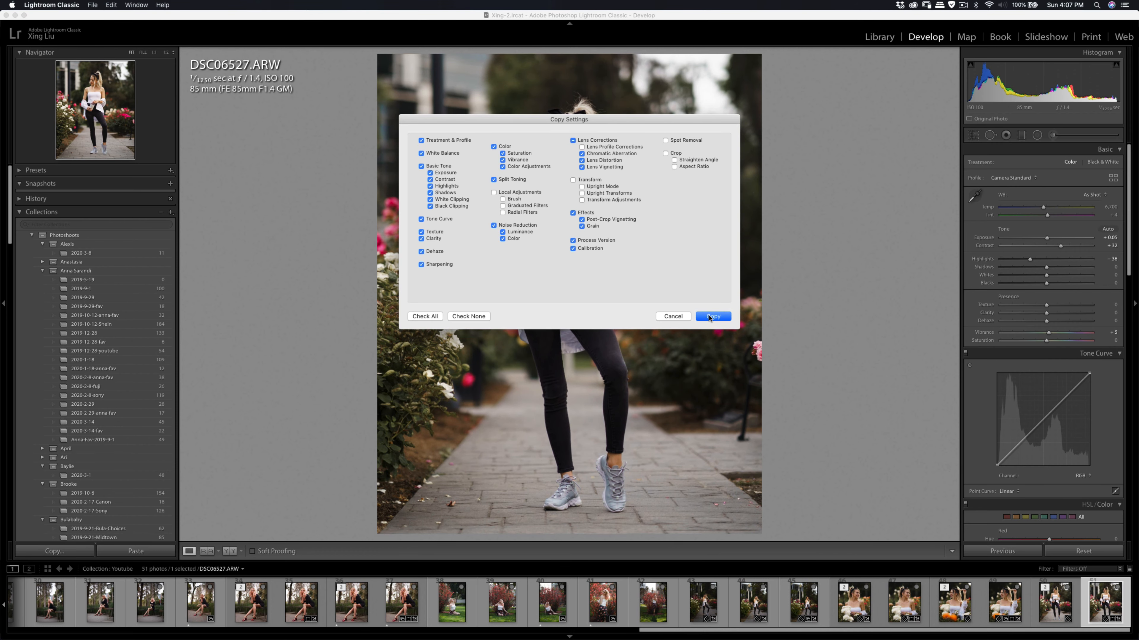
left_click(711, 316)
left_click(706, 605)
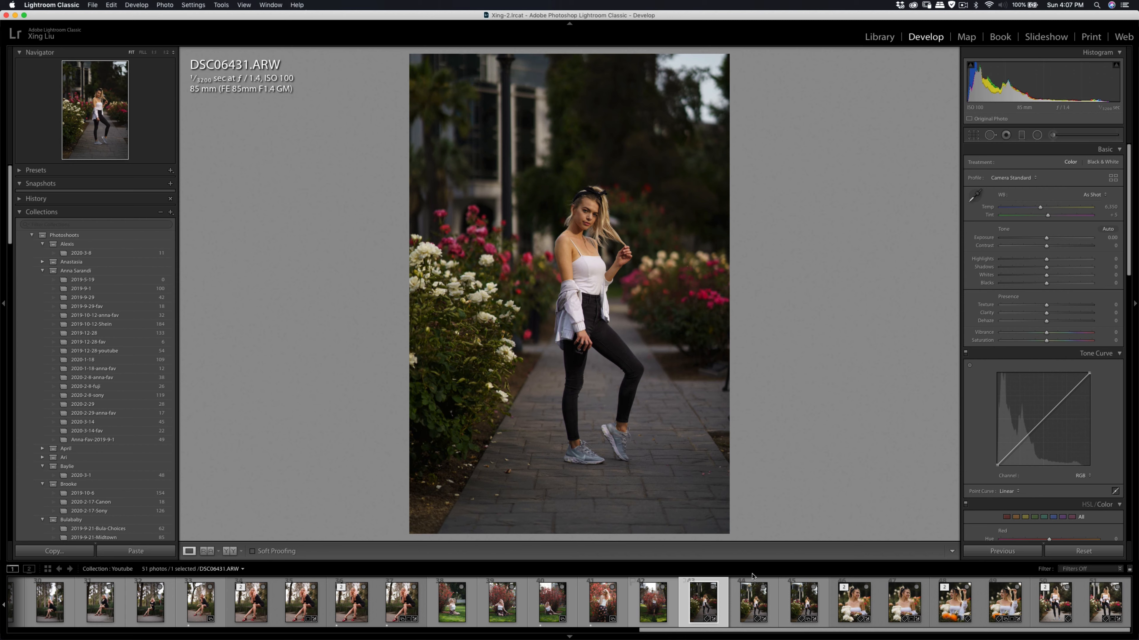
left_click(753, 585)
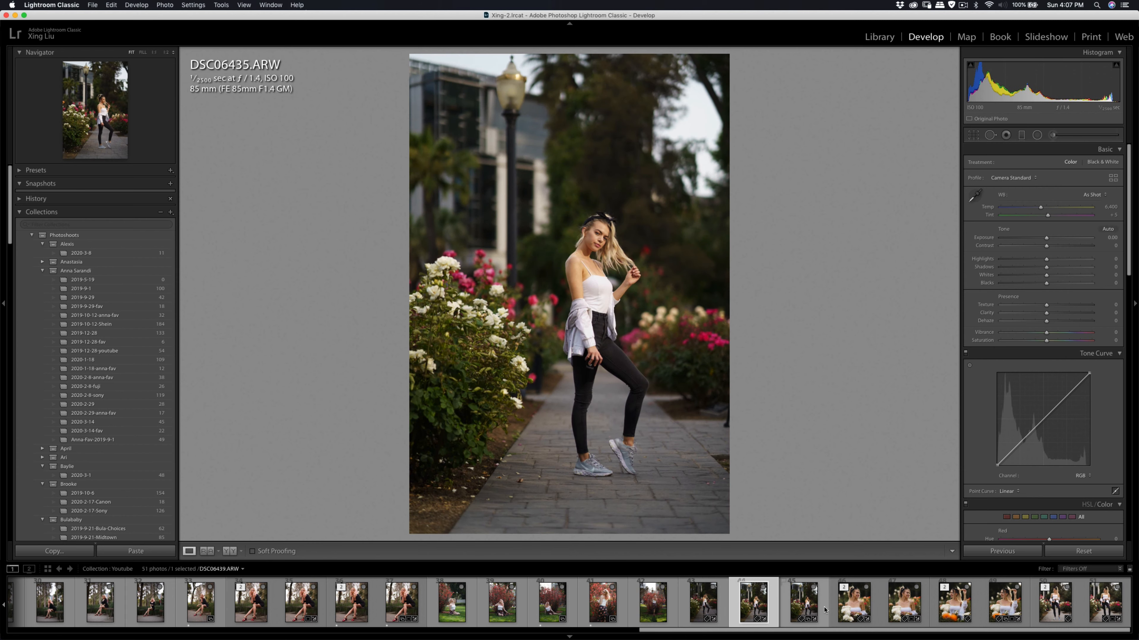
left_click(808, 608)
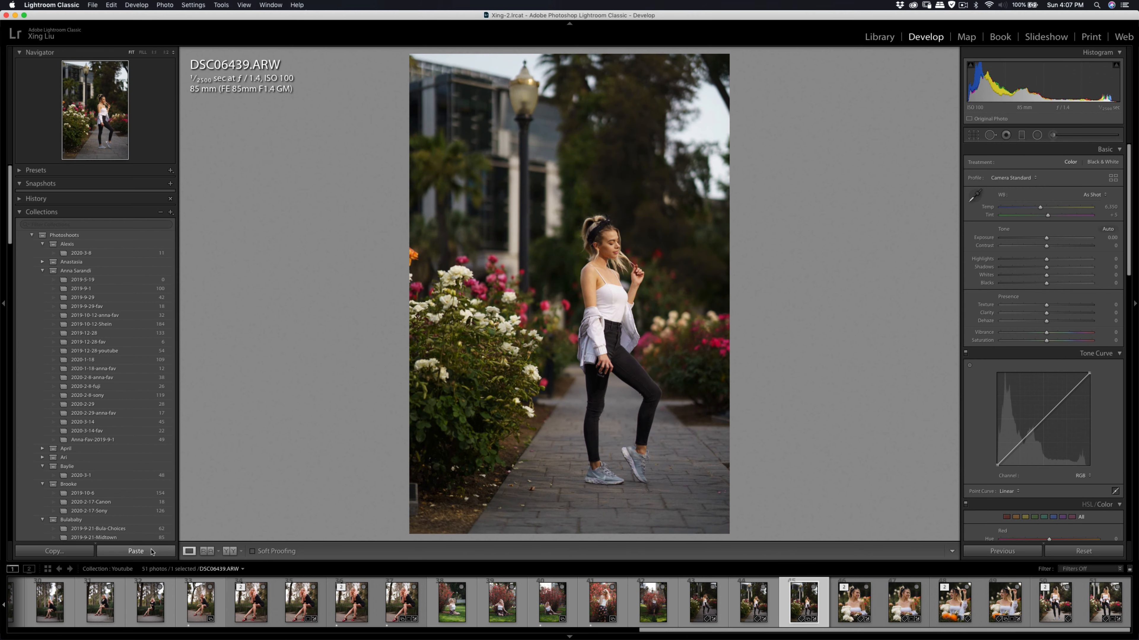
left_click(151, 552)
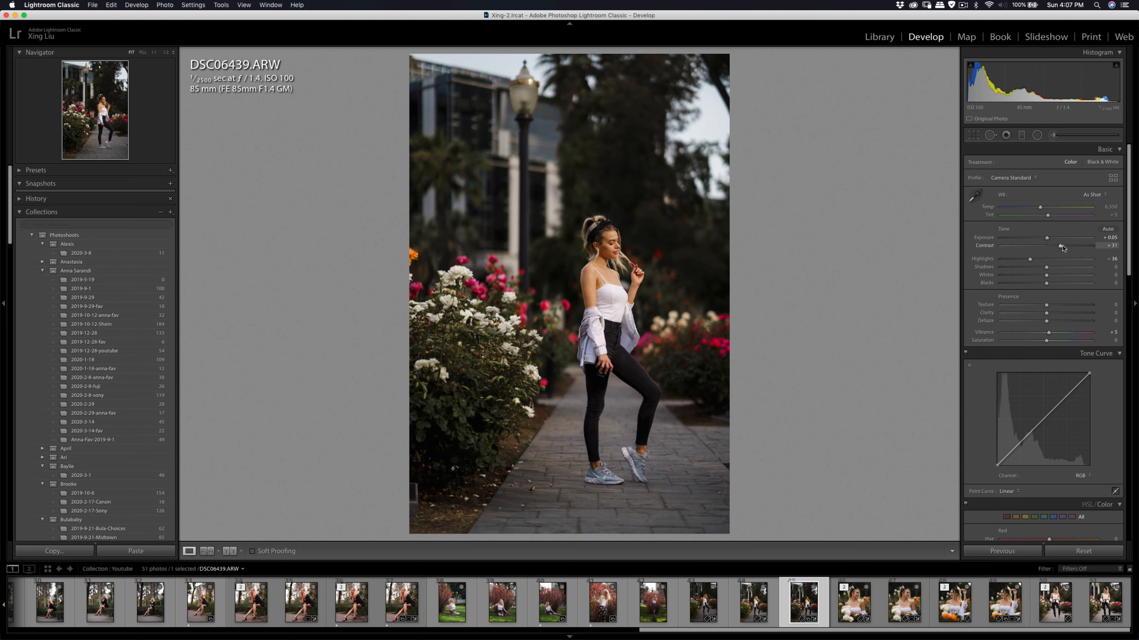
left_click_drag(1047, 238, 1048, 240)
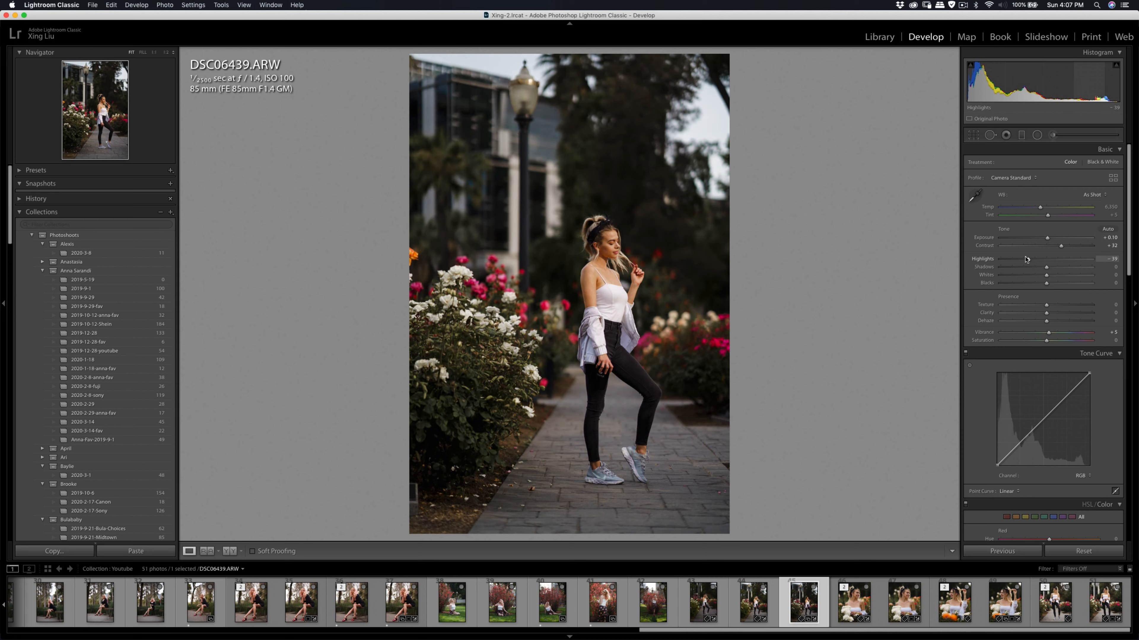
- Crop DSC06439.ARW to 4 x 5 / 8 x 10 closely around the standing woman and rotate it to an angle of -0.35
left_click(973, 135)
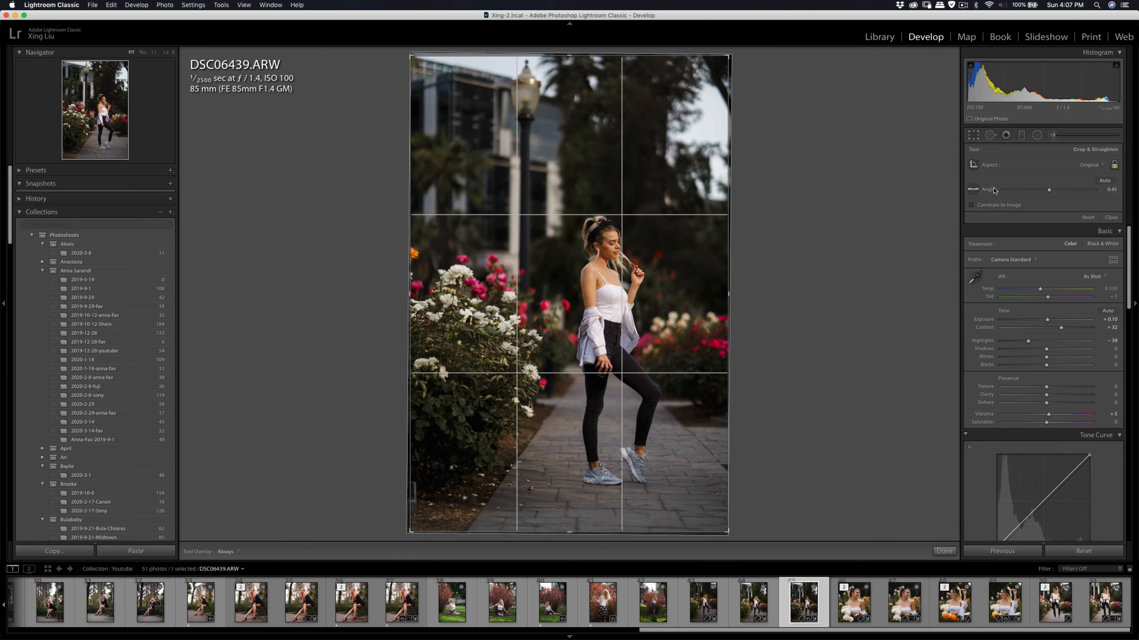
left_click(1082, 169)
left_click(1085, 186)
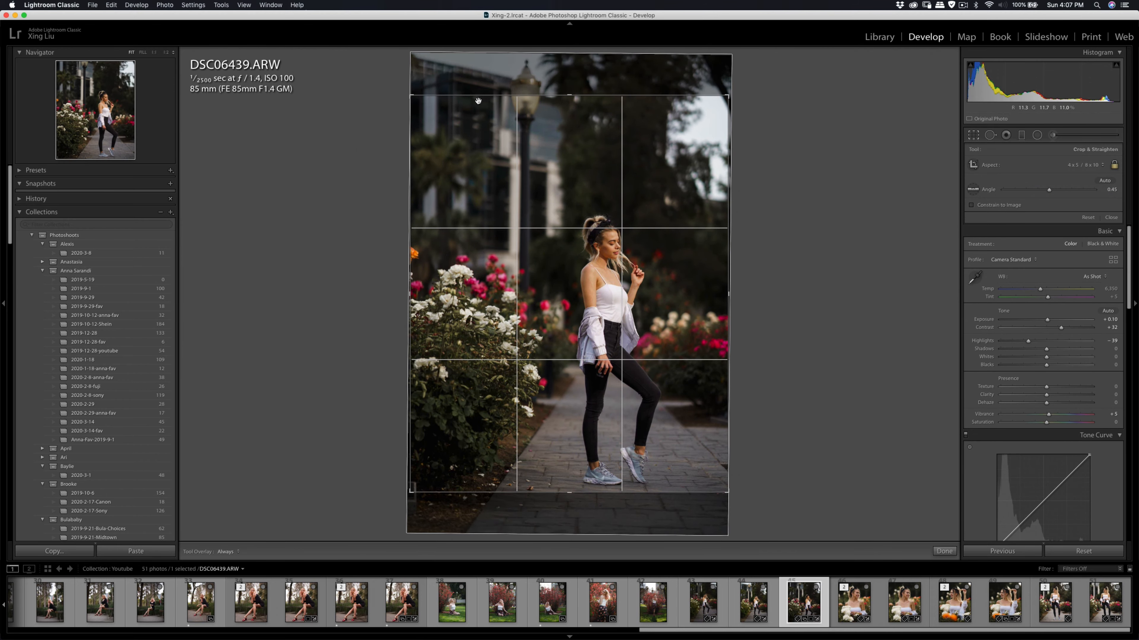
left_click_drag(413, 97, 434, 130)
left_click_drag(519, 172, 518, 160)
left_click_drag(745, 180, 824, 168)
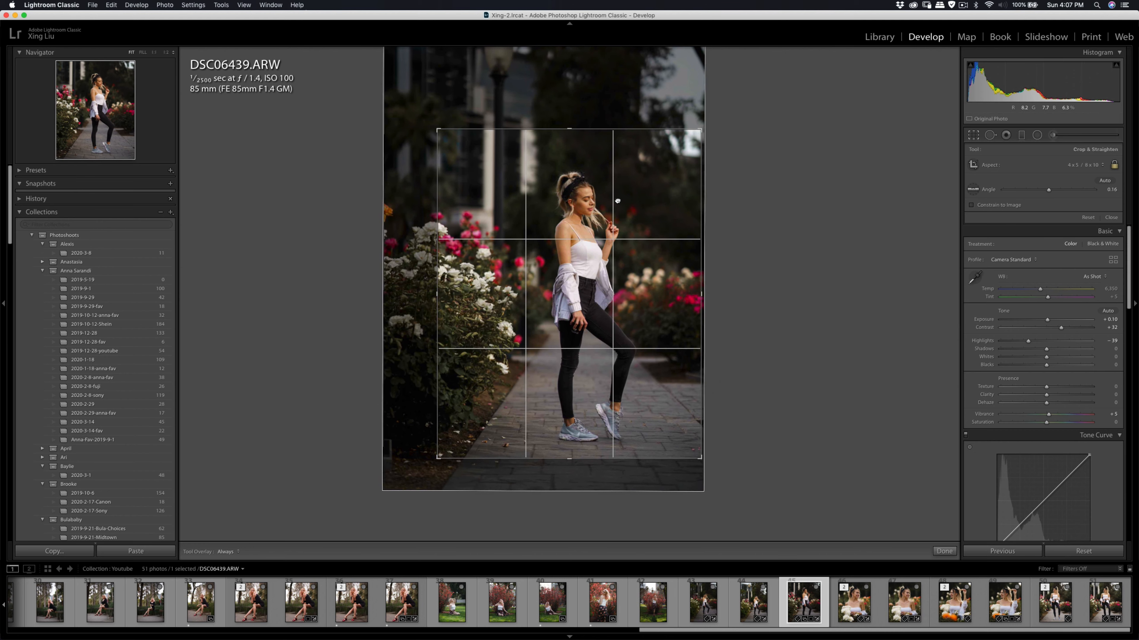
left_click_drag(438, 457, 444, 450)
left_click_drag(495, 396, 495, 386)
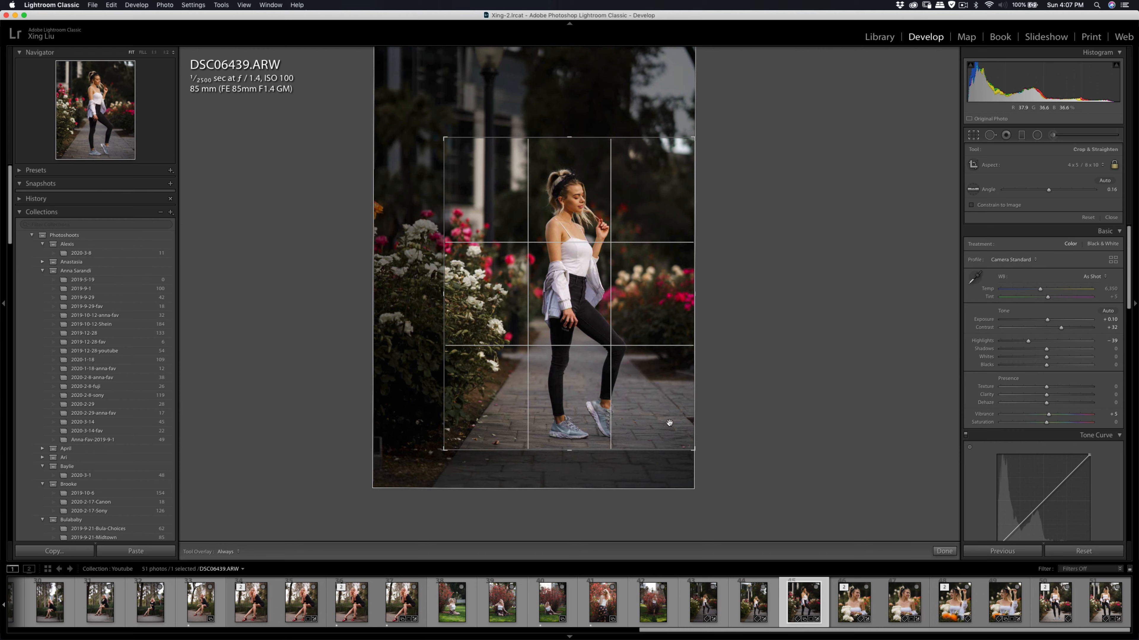
left_click_drag(694, 450, 689, 444)
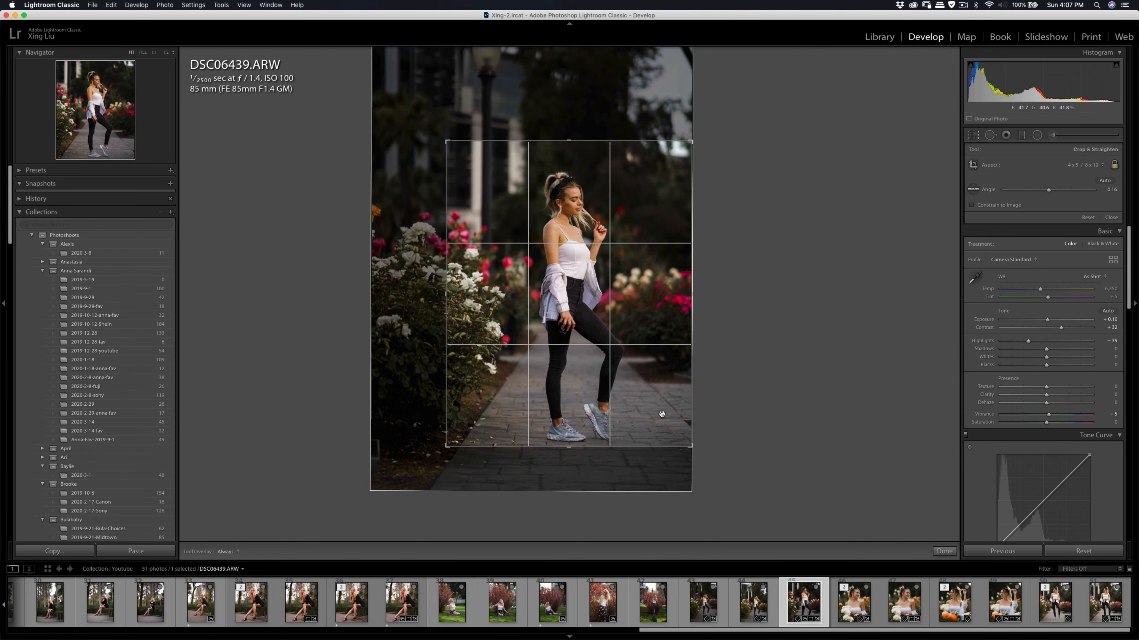
left_click_drag(717, 345, 735, 310)
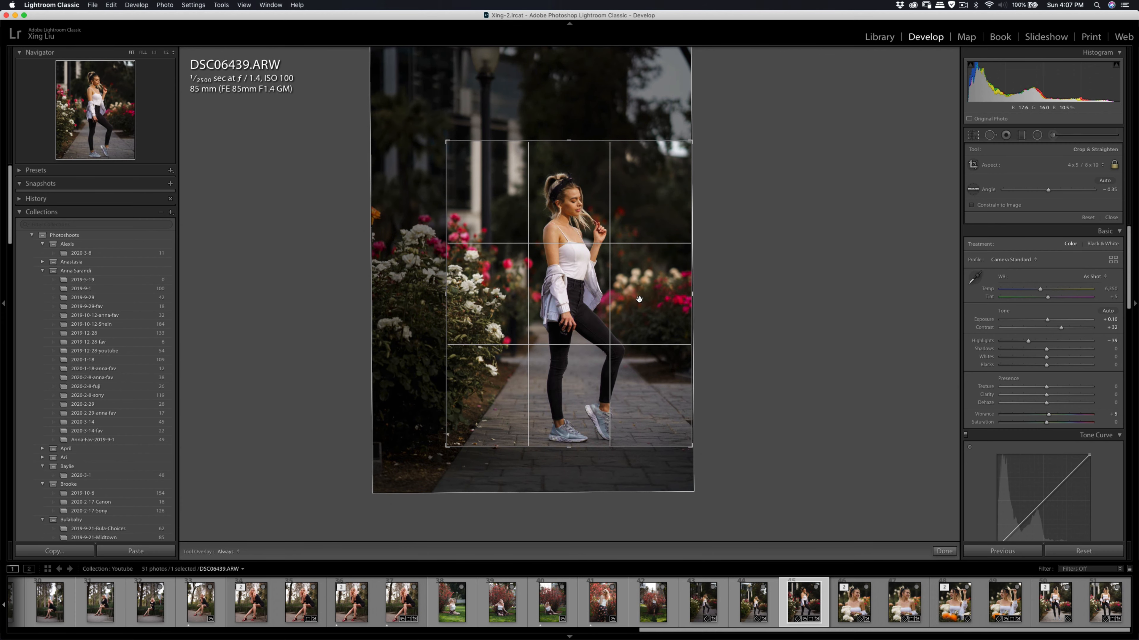
key("Return")
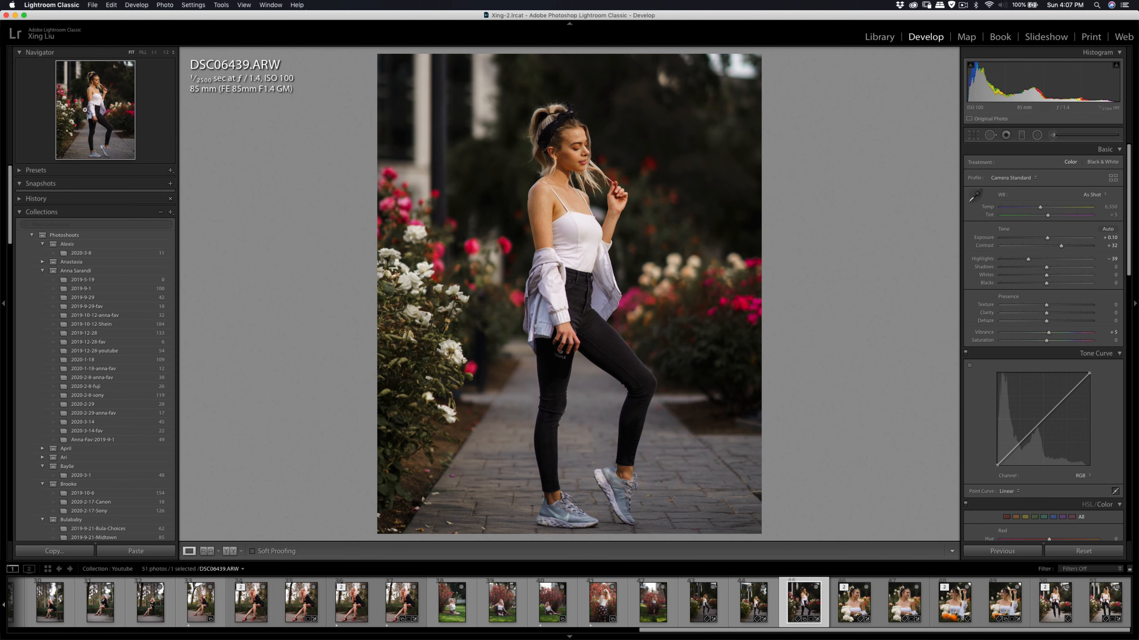
- Fine-tune the crop of DSC06439.ARW by tightening it slightly and shifting the photo within the frame
left_click(973, 134)
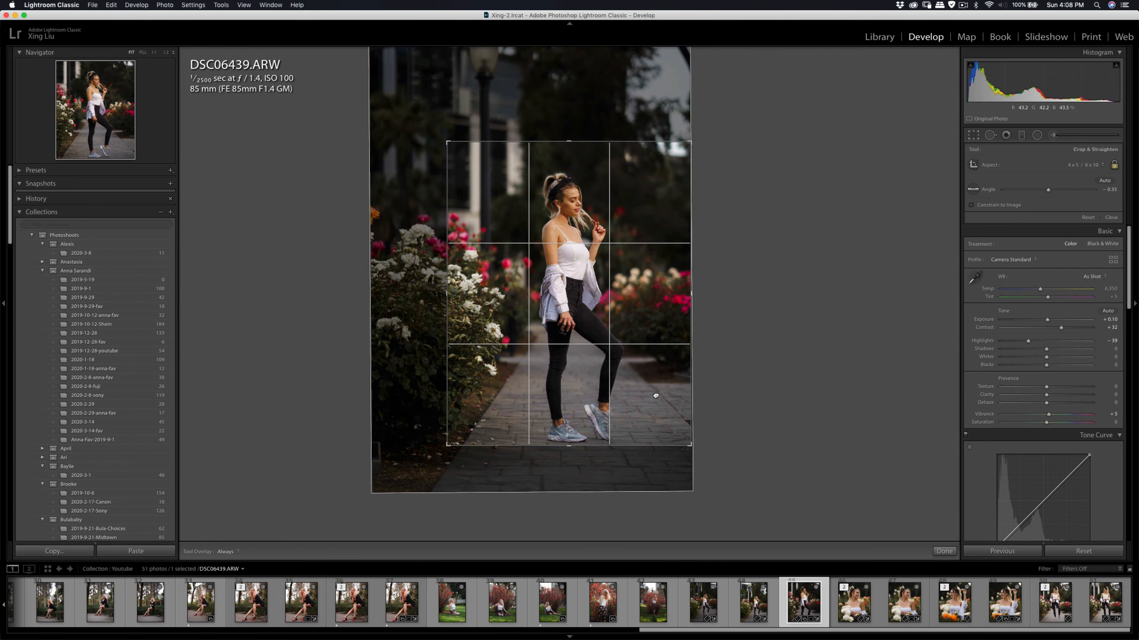
key("Return")
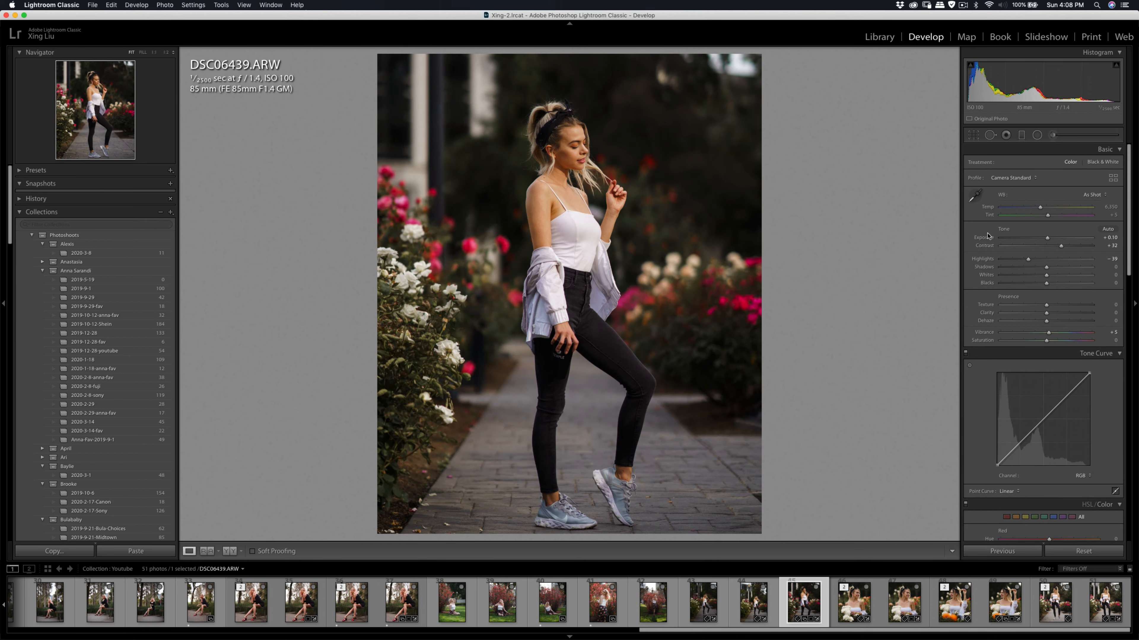
left_click(973, 134)
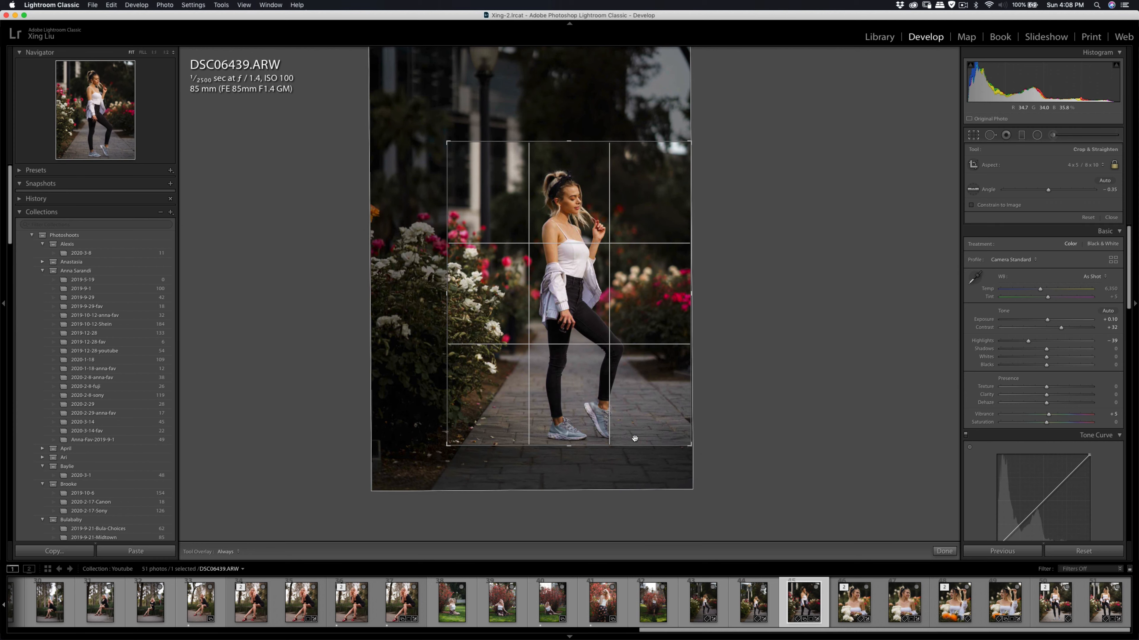
key("Return")
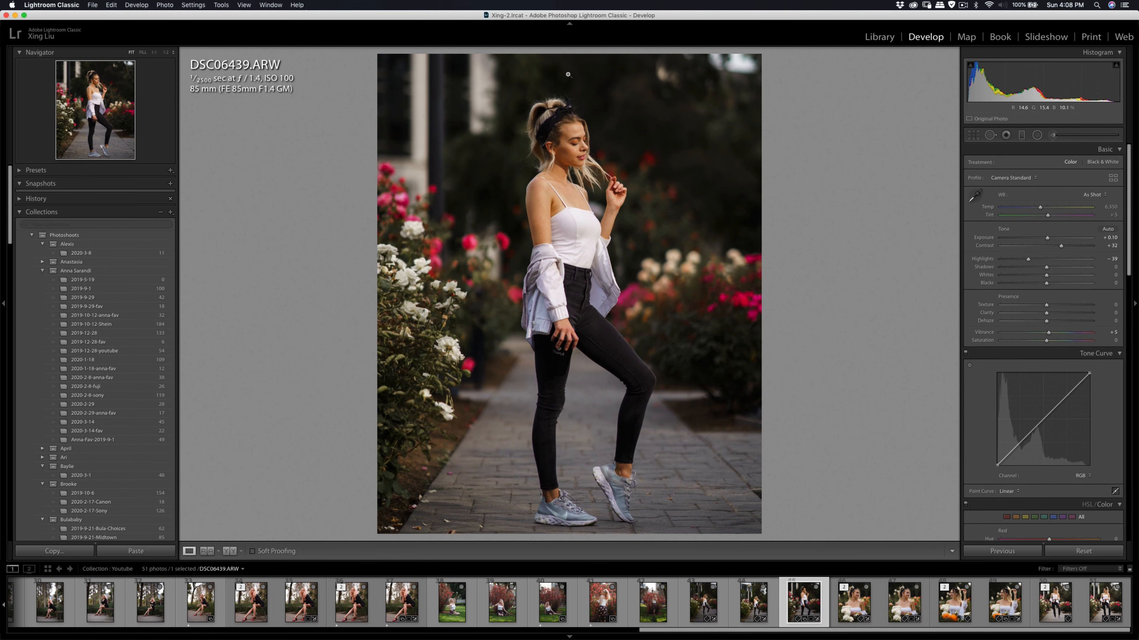
- Set the contrast of DSC06439.ARW to +36 after checking the woman's face and upper body
left_click(572, 149)
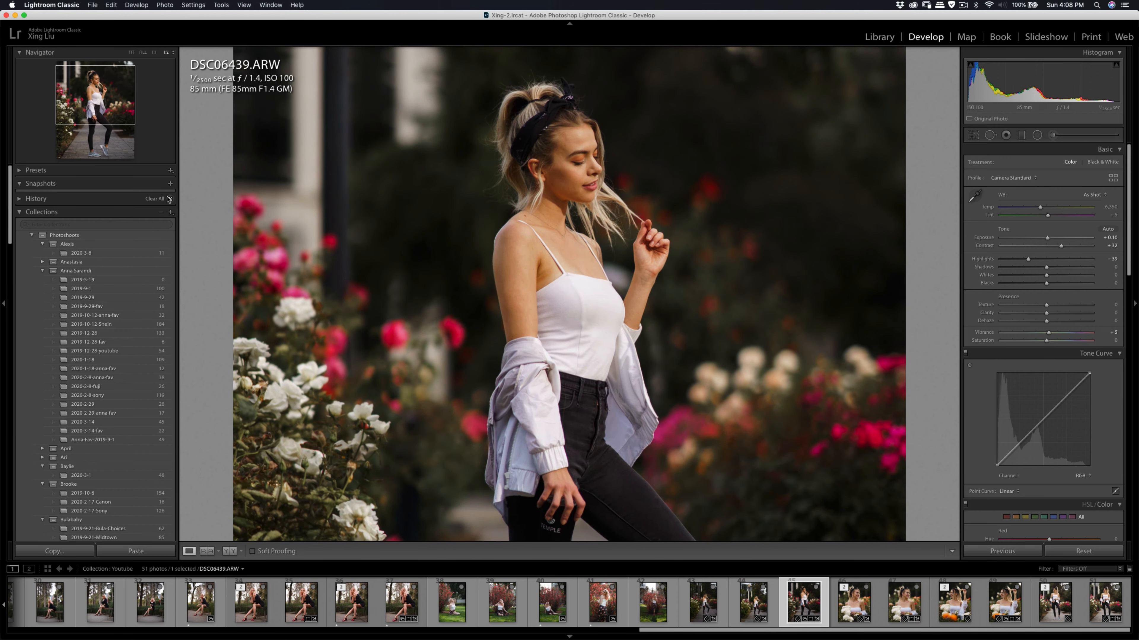
left_click(149, 54)
left_click(154, 52)
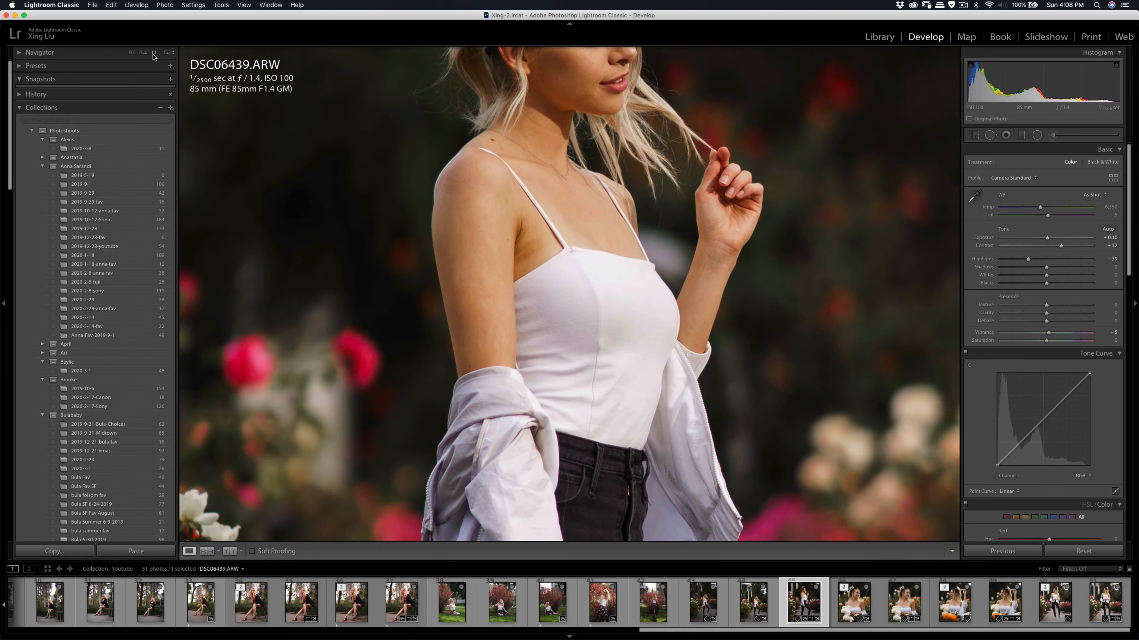
left_click(20, 52)
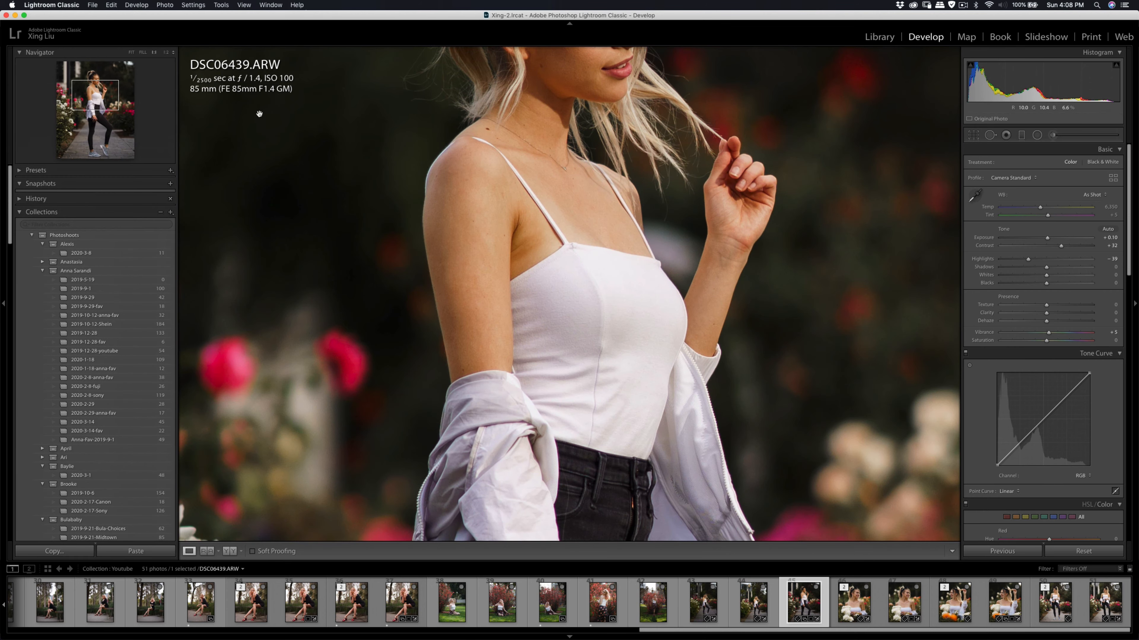
left_click_drag(425, 137, 456, 409)
left_click_drag(563, 373, 563, 334)
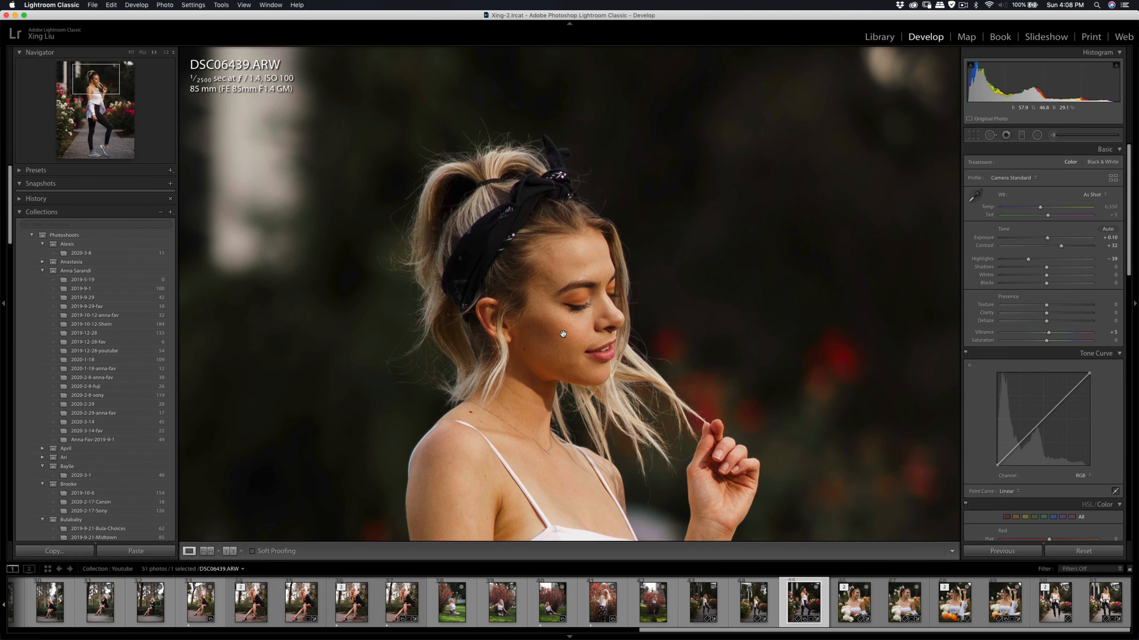
left_click(600, 316)
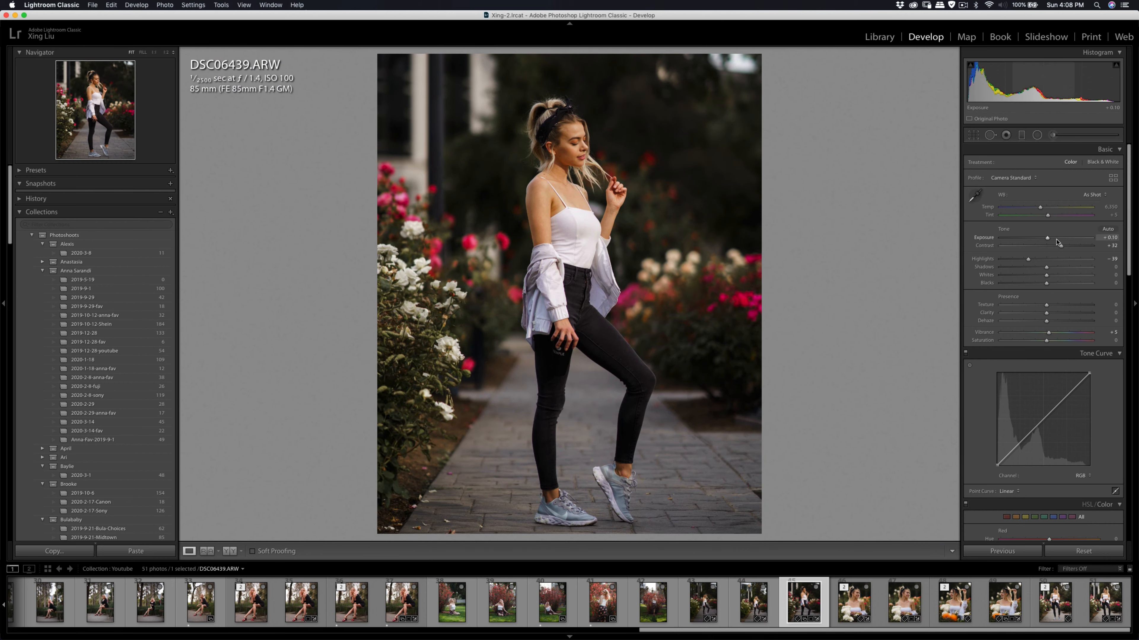
left_click_drag(1061, 246, 1063, 246)
- Open a copy of DSC06439.ARW with Lightroom adjustments in Portraiture3
right_click(638, 170)
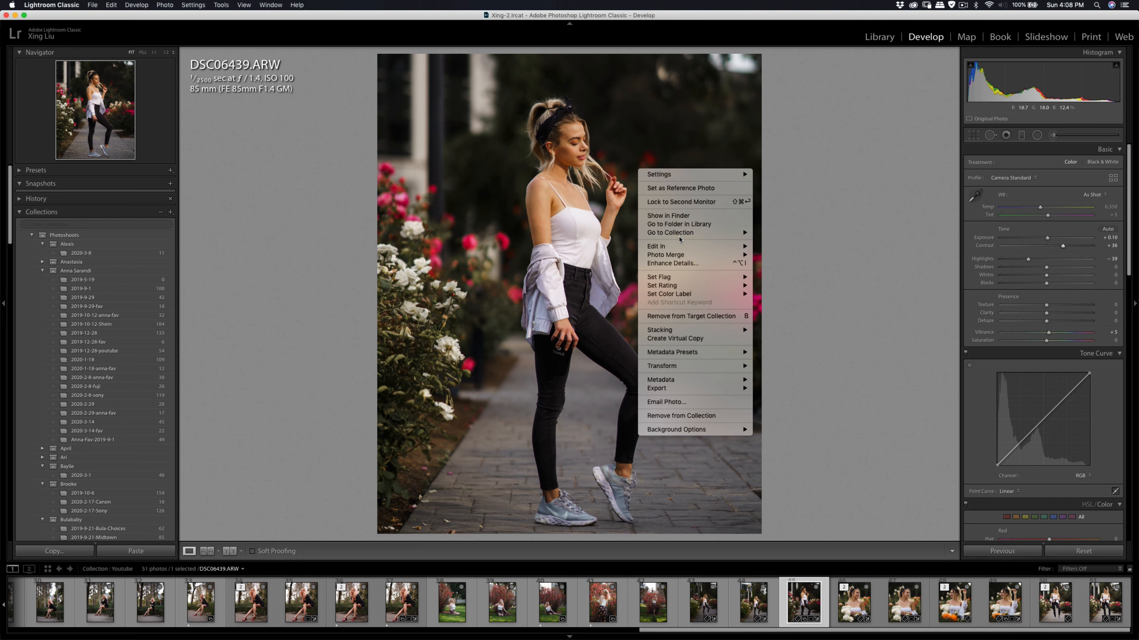
mouse_move(717, 246)
left_click(770, 269)
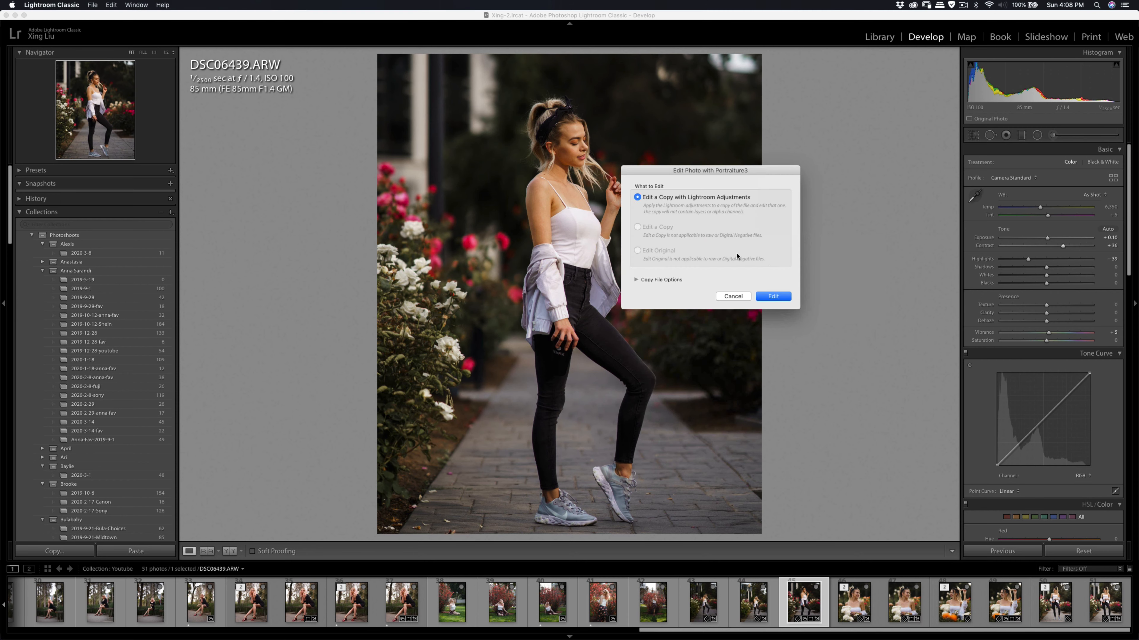
left_click(770, 298)
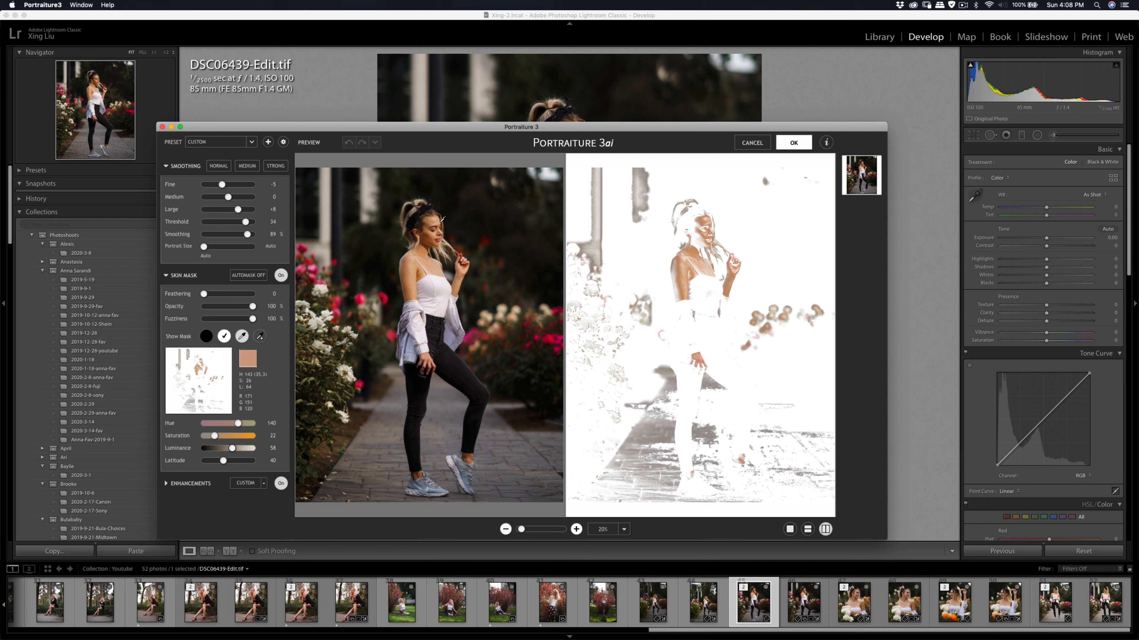
- Sample the woman's skin tones for the Portraiture skin mask and apply the smoothing to DSC06439-Edit.tif
left_click(429, 234)
left_click(411, 264)
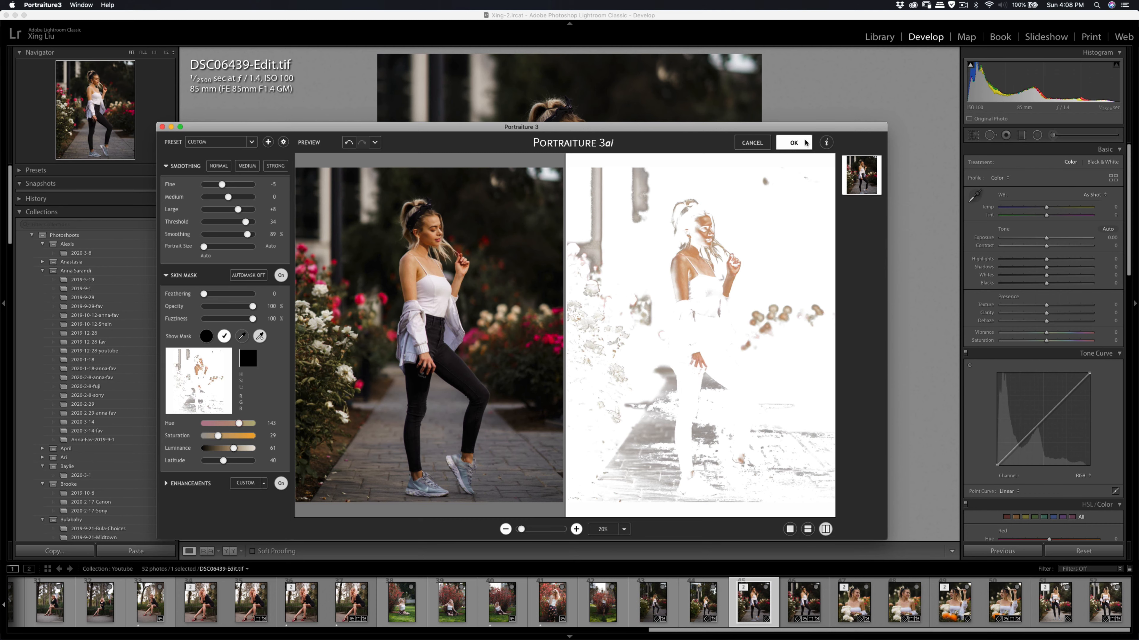
left_click(794, 143)
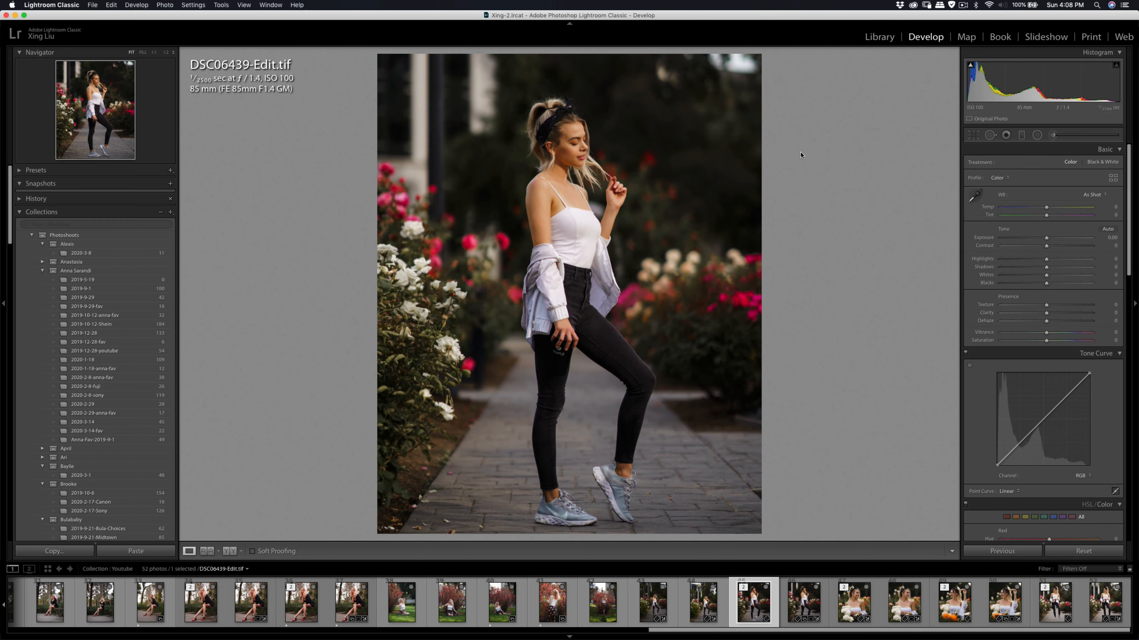
- Export the retouched DSC06439-Edit.tif
key("super+shift+e")
left_click(745, 350)
- Copy the develop settings of DSC06439.ARW without crop and local adjustments, and paste them onto DSC06435.ARW and DSC06431.ARW
left_click(802, 604)
left_click(54, 550)
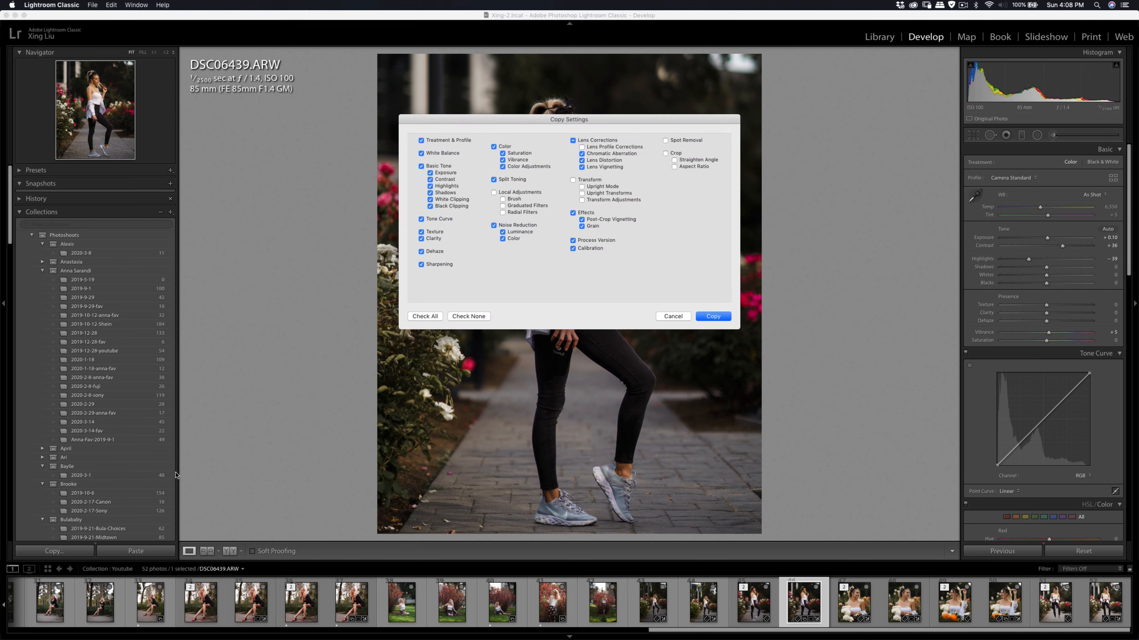
left_click(712, 316)
left_click(703, 603)
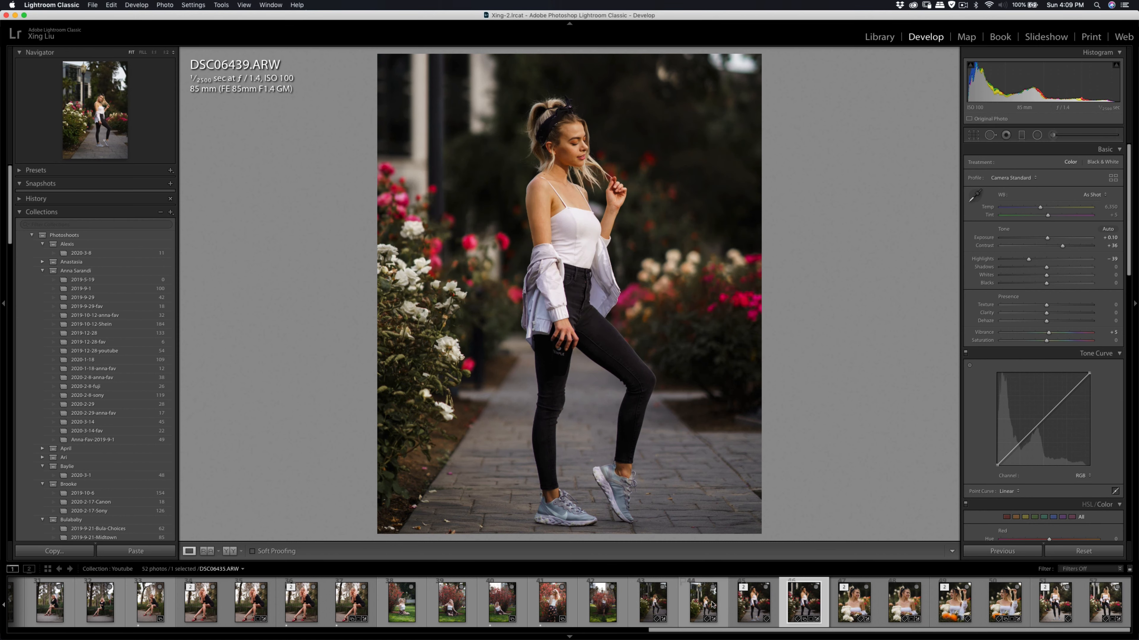
left_click(649, 607, "super")
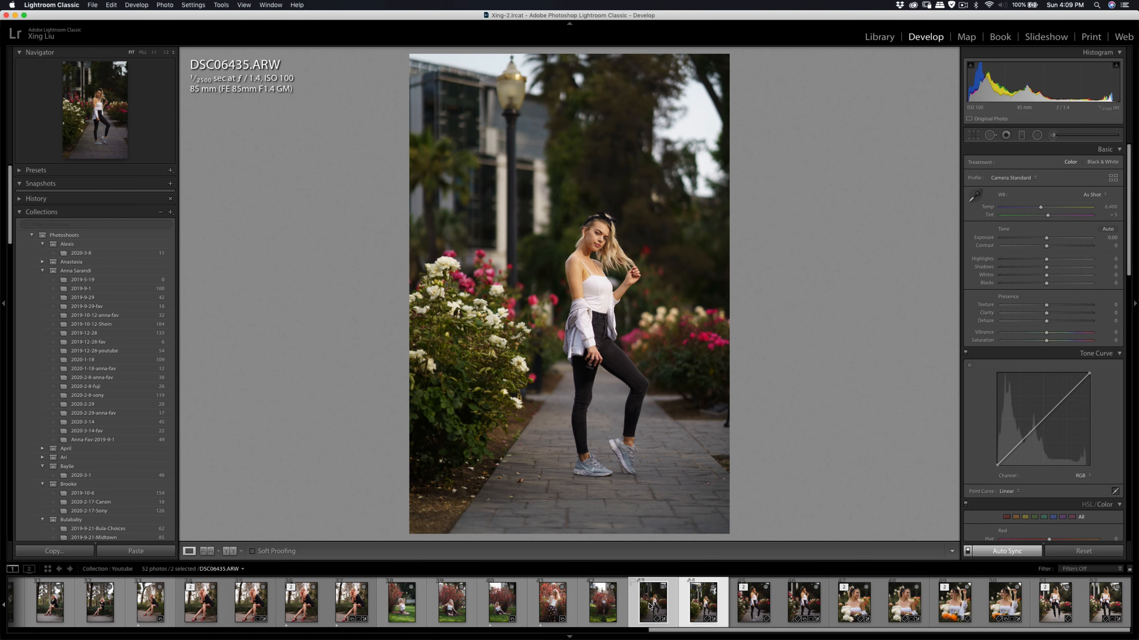
left_click(157, 557)
- Crop DSC06435.ARW to 4 x 5 / 8 x 10 closely around the standing woman
left_click(682, 621)
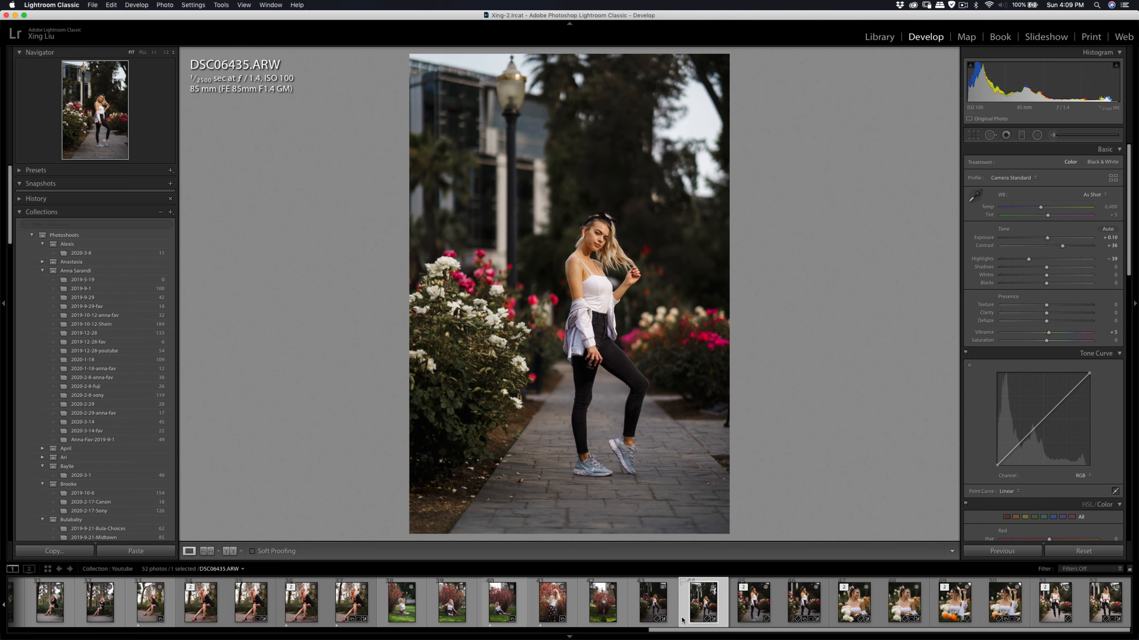
left_click(978, 137)
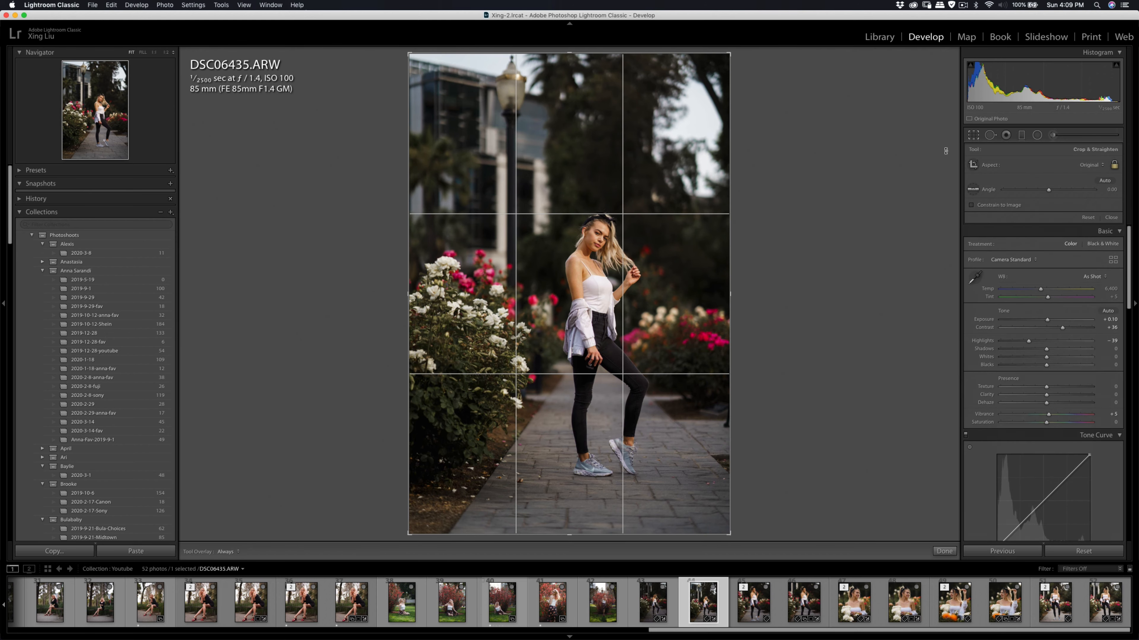
left_click(1083, 166)
left_click(1087, 191)
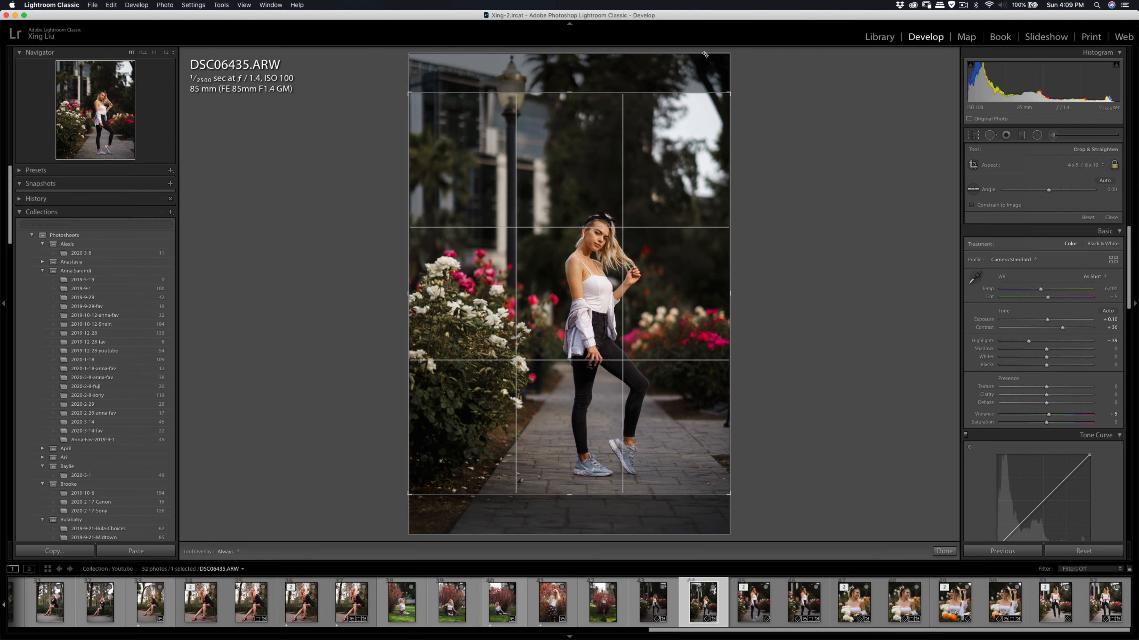
left_click_drag(684, 90, 672, 130)
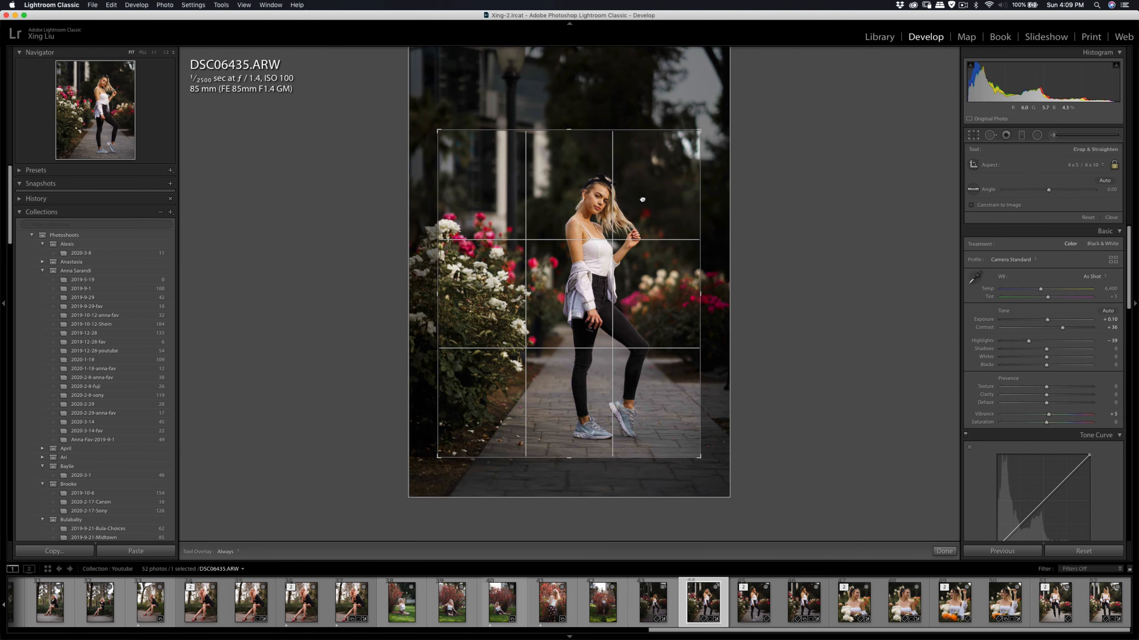
left_click_drag(642, 200, 640, 198)
left_click_drag(583, 130, 579, 156)
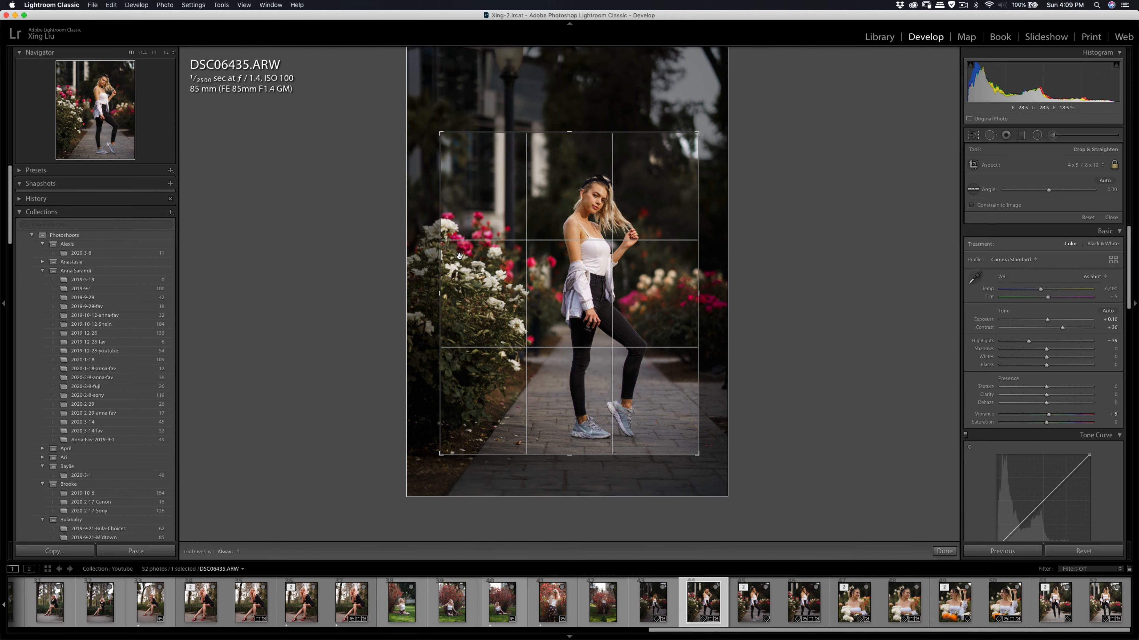
key("Return")
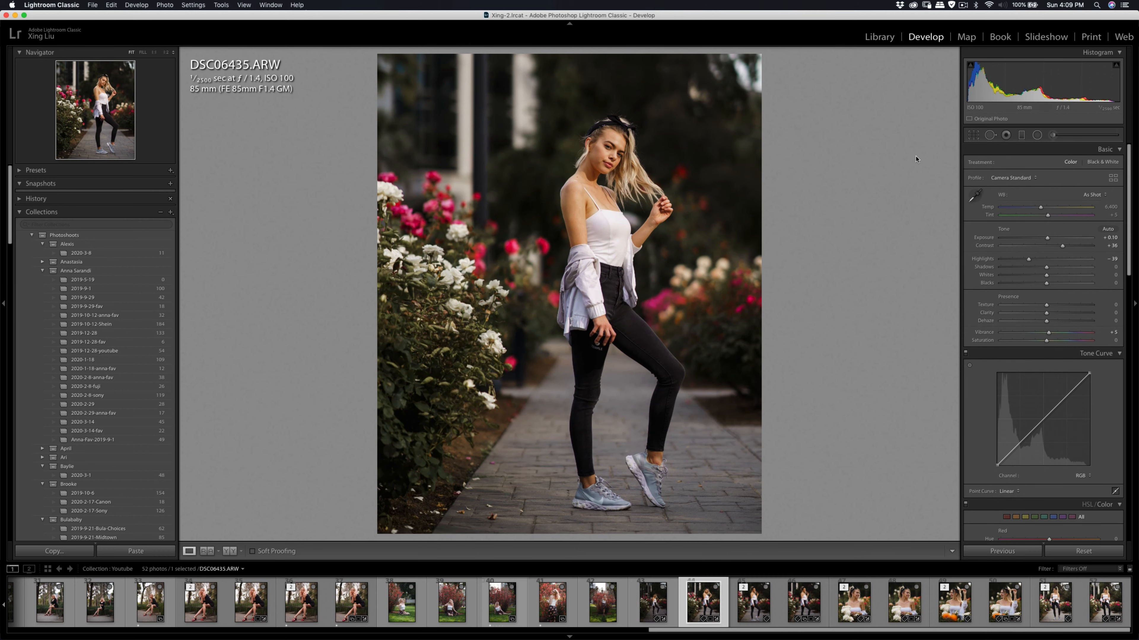
- Rotate the crop of DSC06435.ARW to an angle of -0.15 and nudge the photo within the frame
left_click(973, 135)
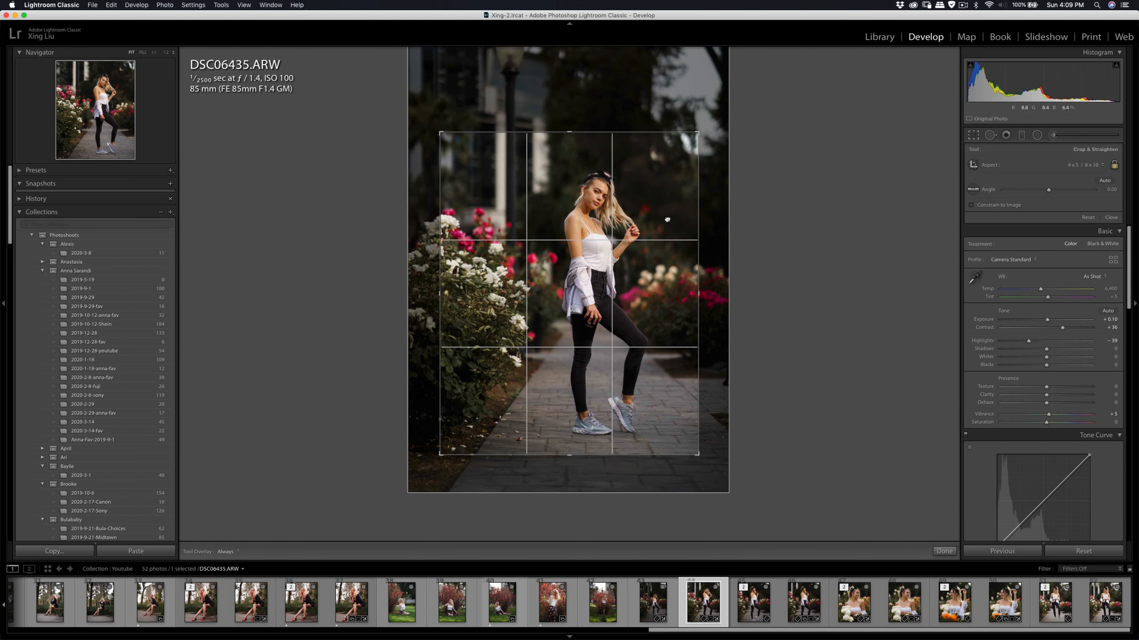
left_click_drag(664, 219, 665, 221)
left_click_drag(736, 204, 736, 203)
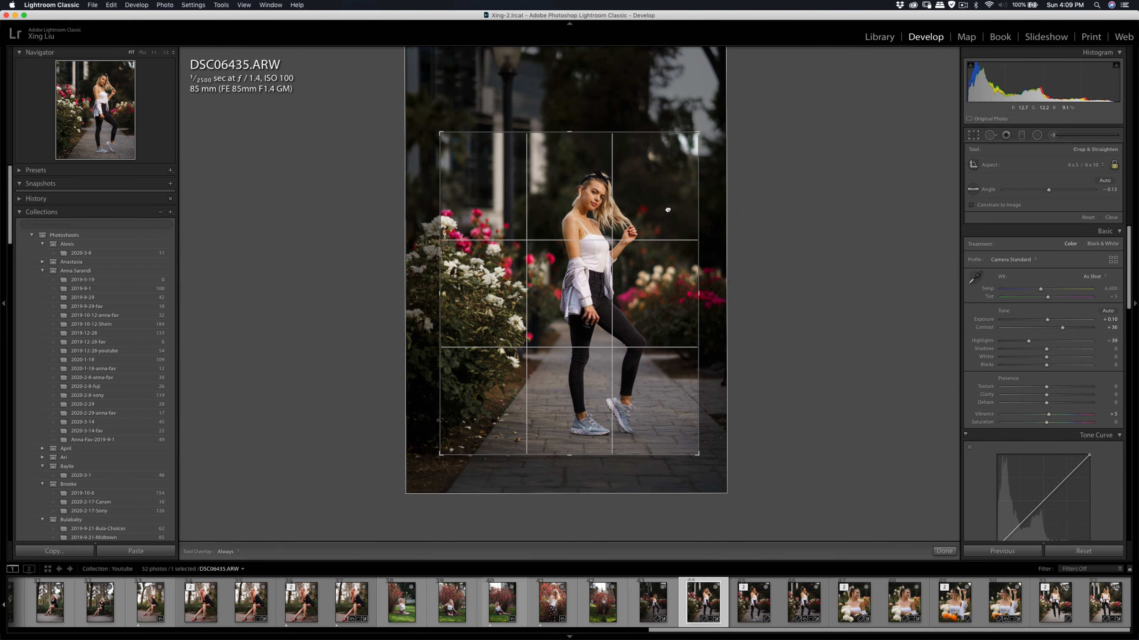
key("Return")
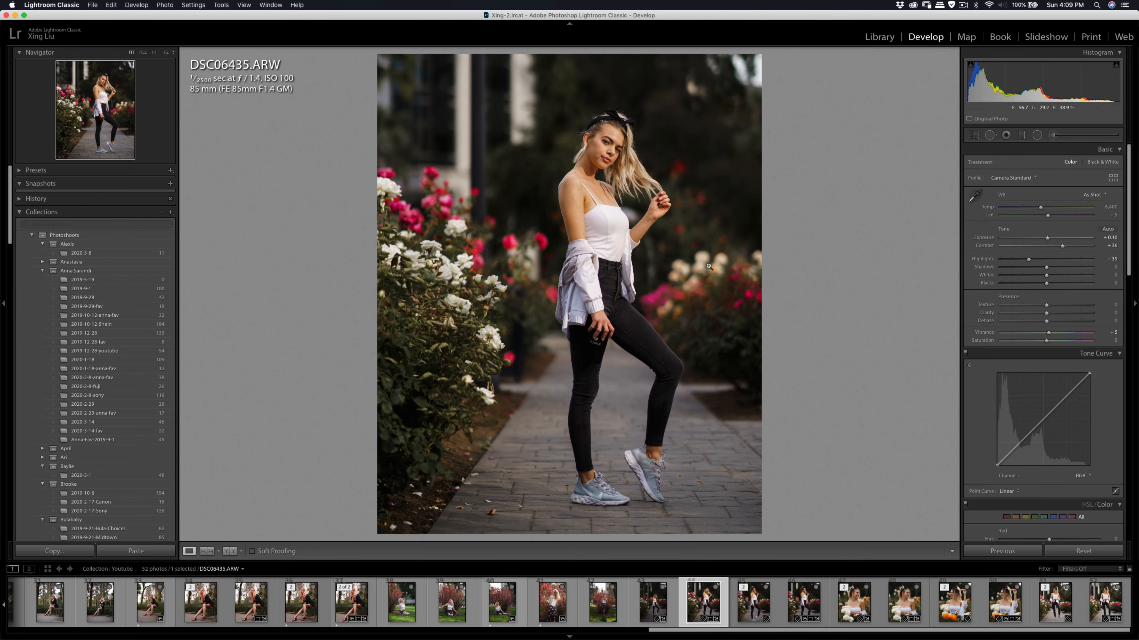
- Fine-tune the crop of DSC06435.ARW by shifting the photo slightly within the frame to position the woman
left_click(973, 135)
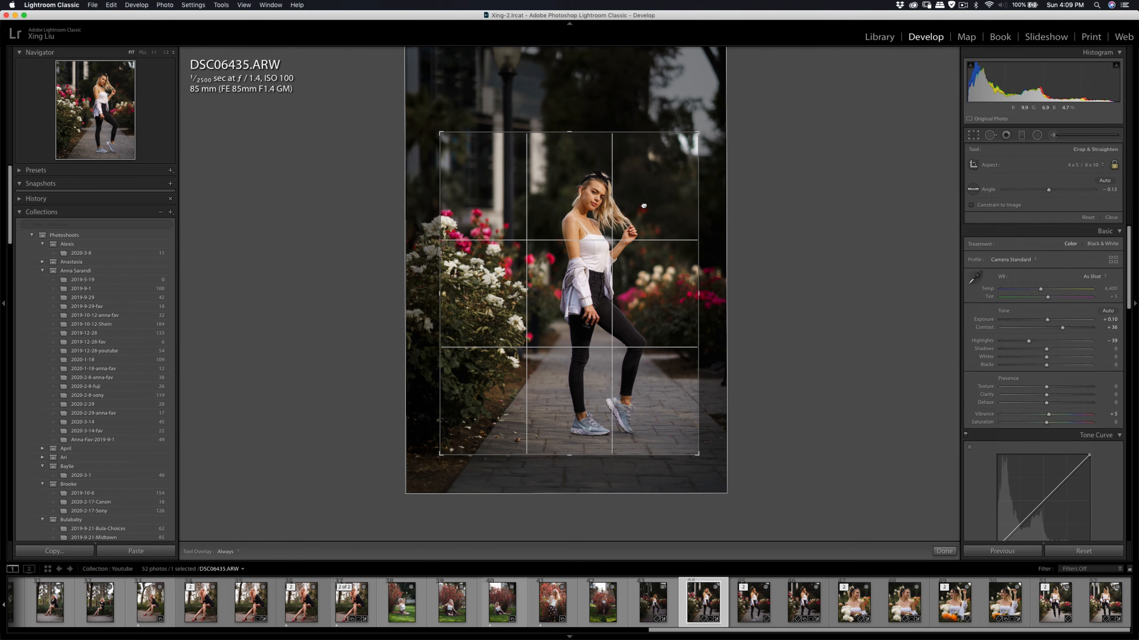
left_click_drag(644, 206, 645, 205)
key("Return")
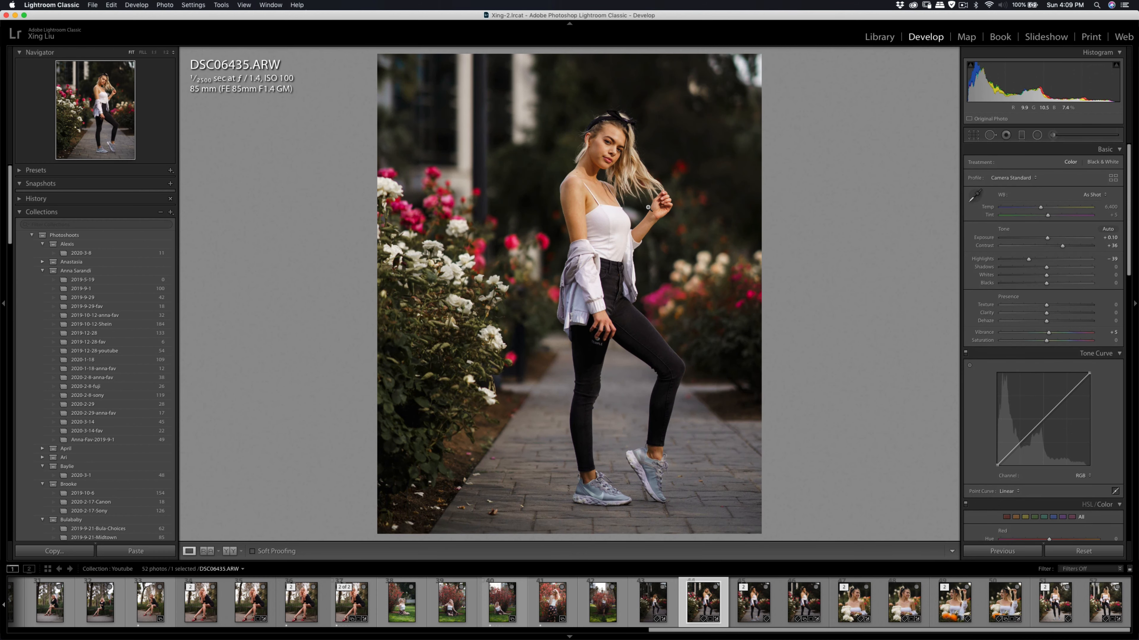
left_click(973, 135)
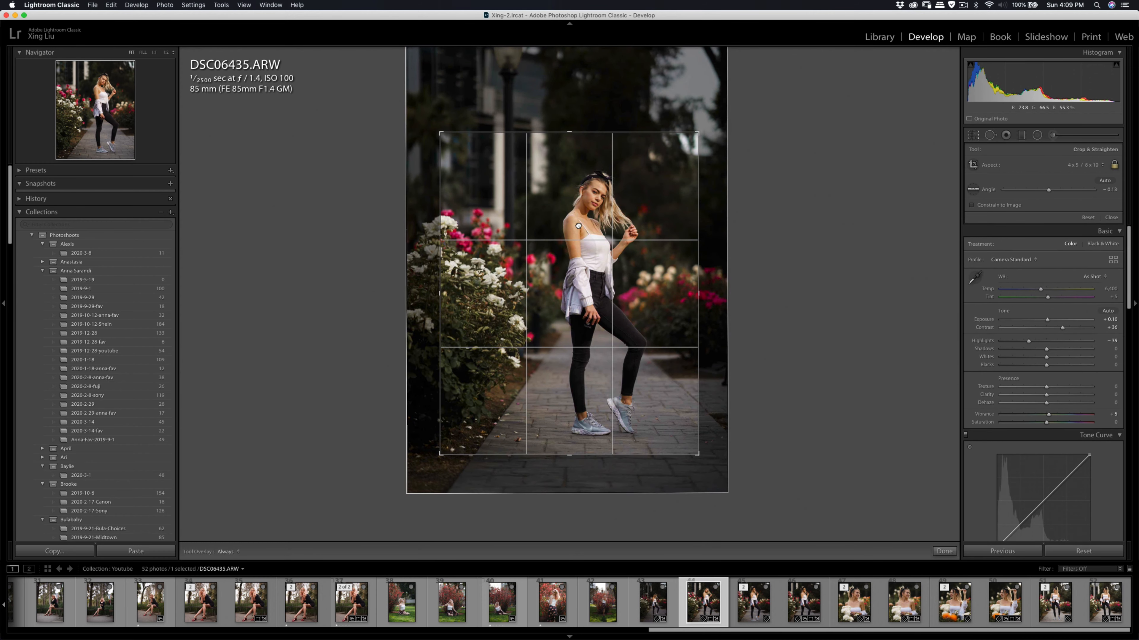
left_click_drag(562, 223, 576, 225)
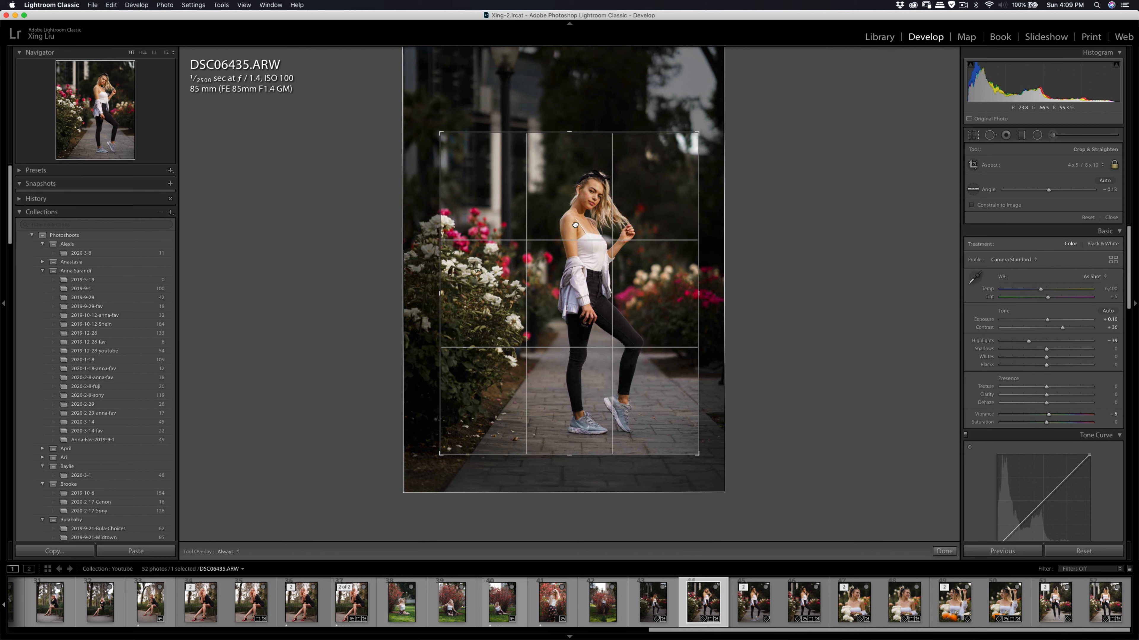
key("Return")
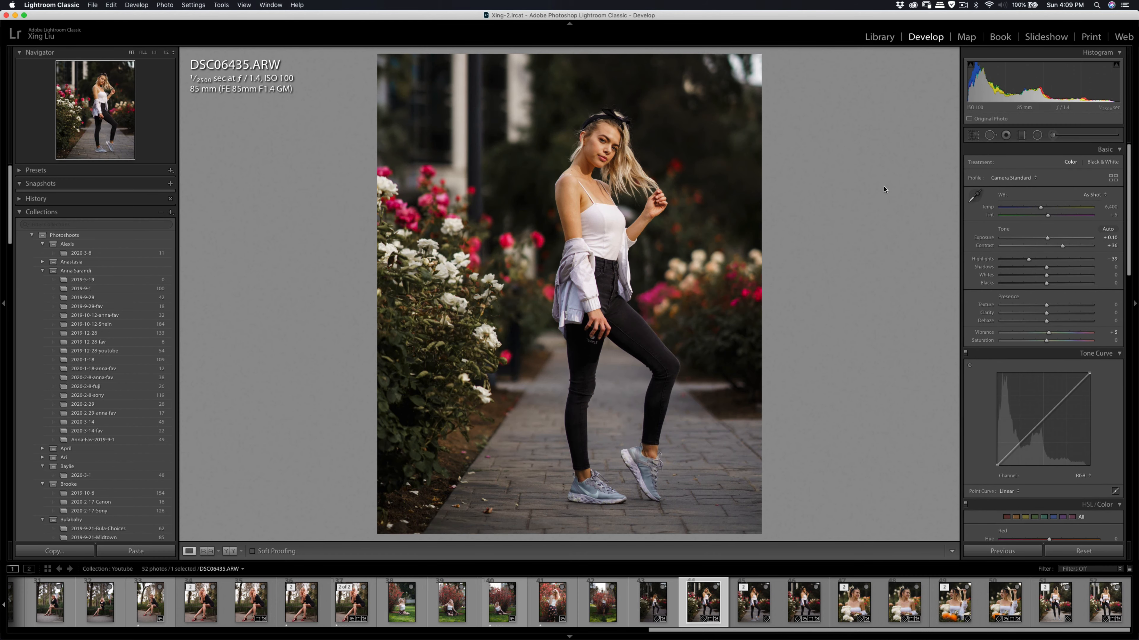
left_click(970, 136)
left_click_drag(664, 185, 665, 183)
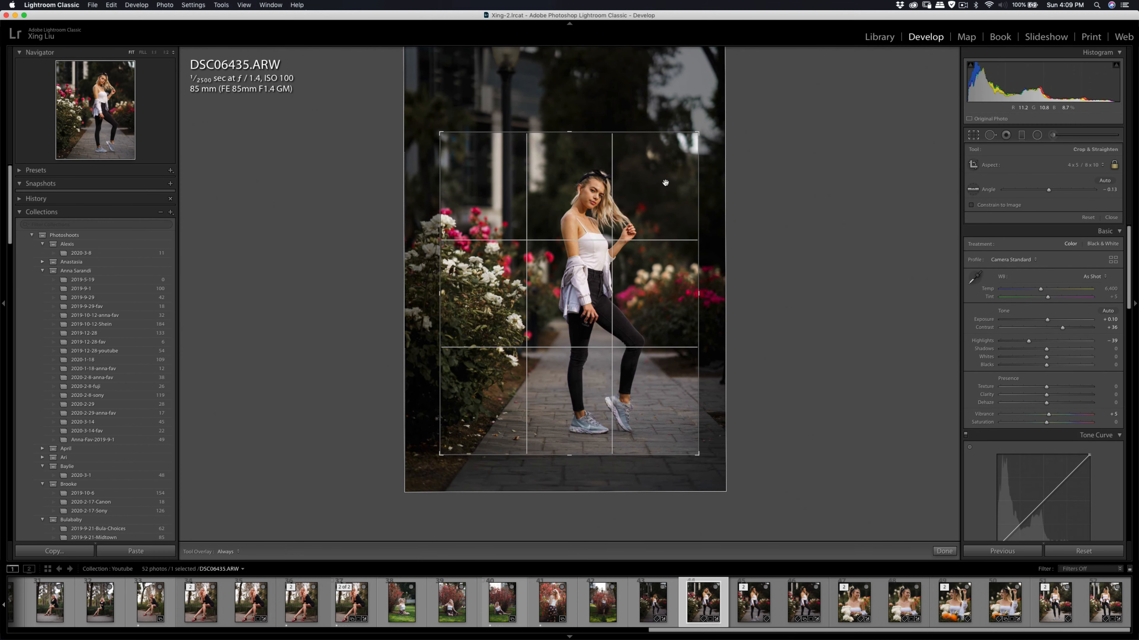
key("Return")
- Set the adjustment brush effect to Soften Skin (Lite) for the woman's face in DSC06435.ARW
left_click(617, 151)
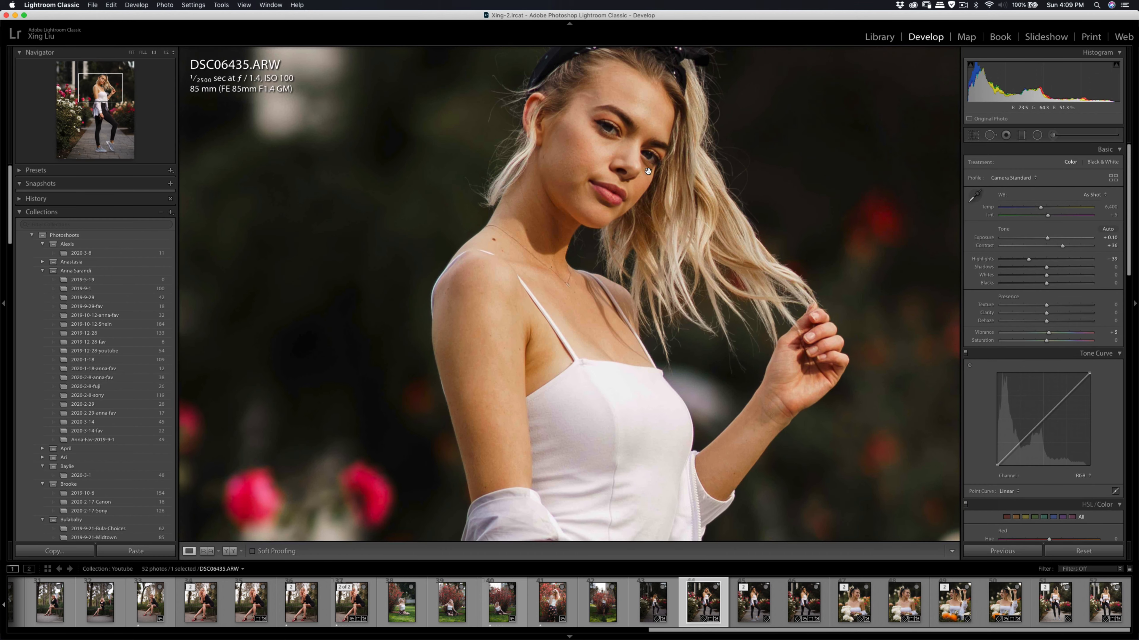
left_click_drag(652, 187, 626, 233)
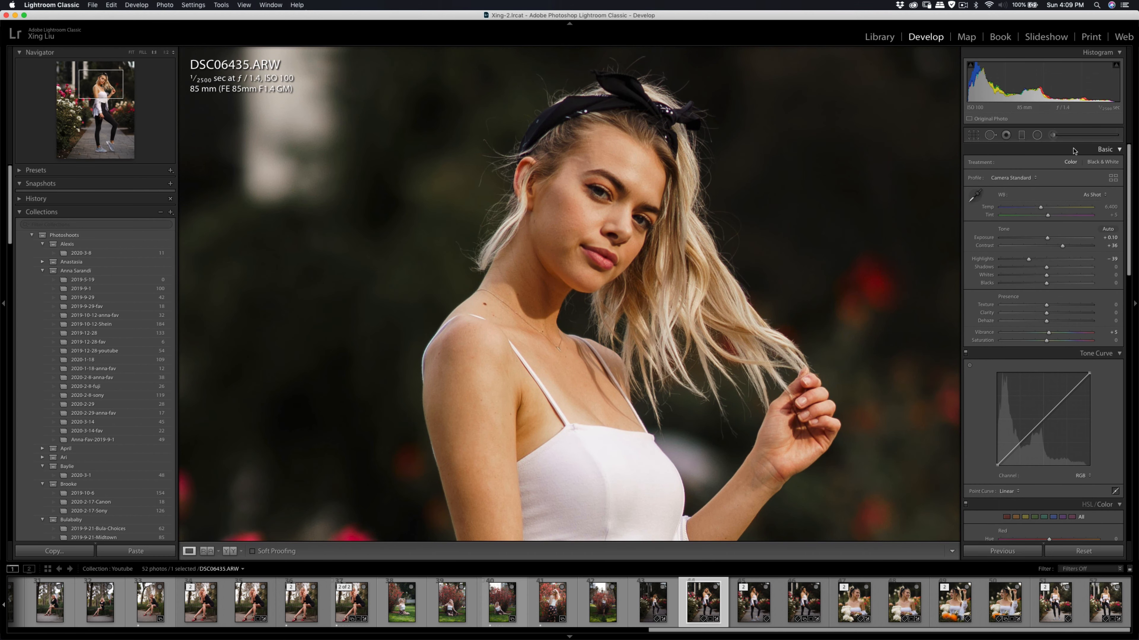
left_click(1053, 135)
left_click(1014, 165)
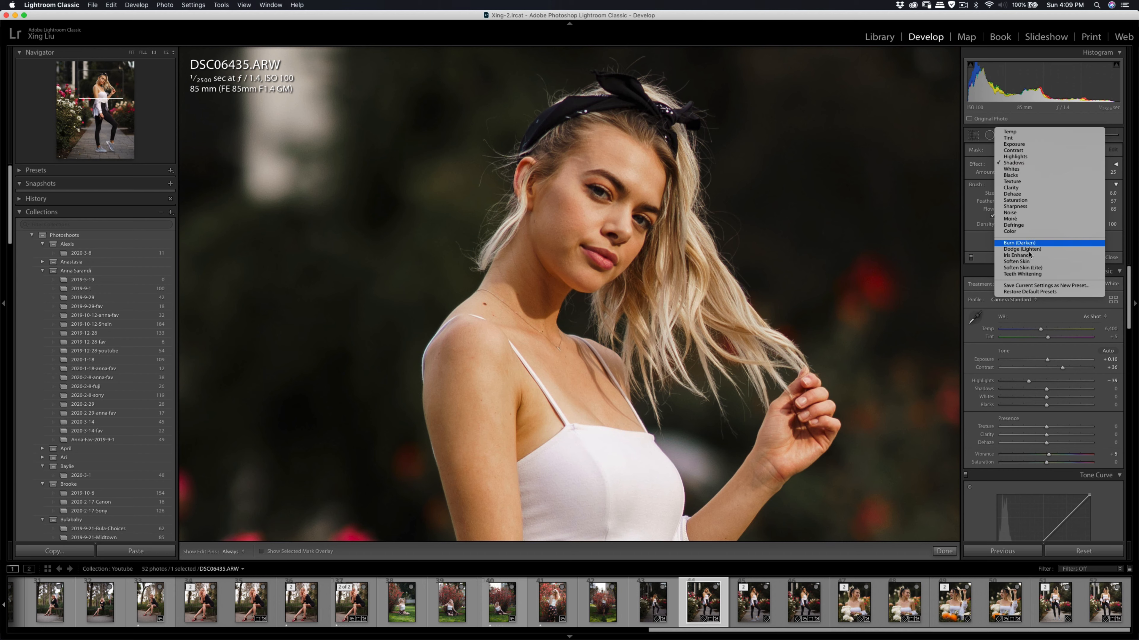
left_click(1022, 267)
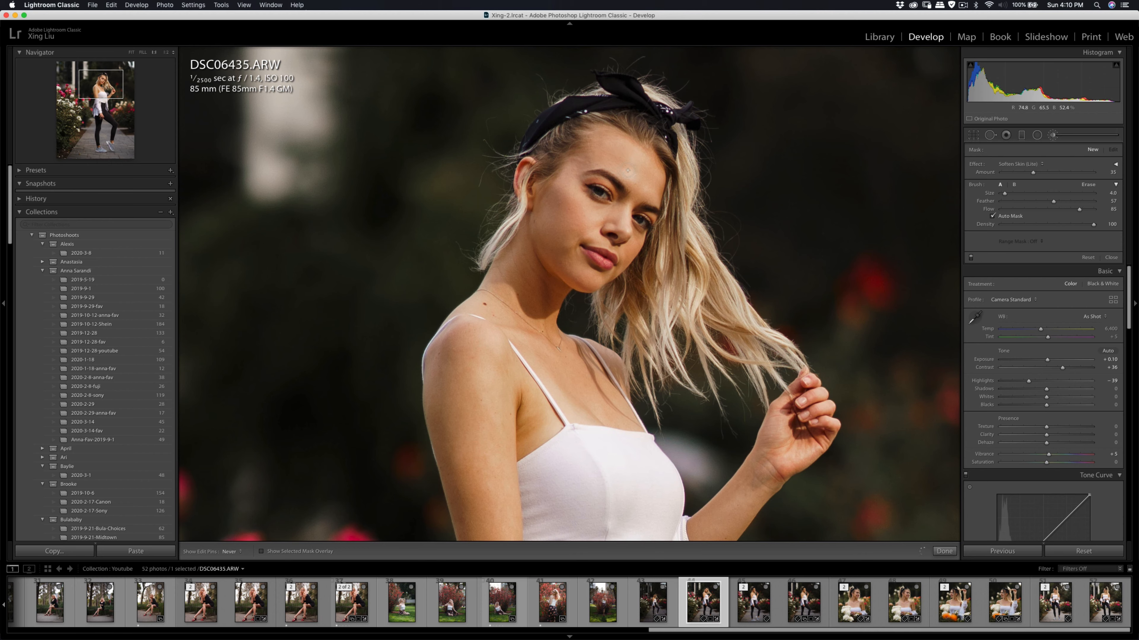
key("q")
key("q")
left_click(639, 179)
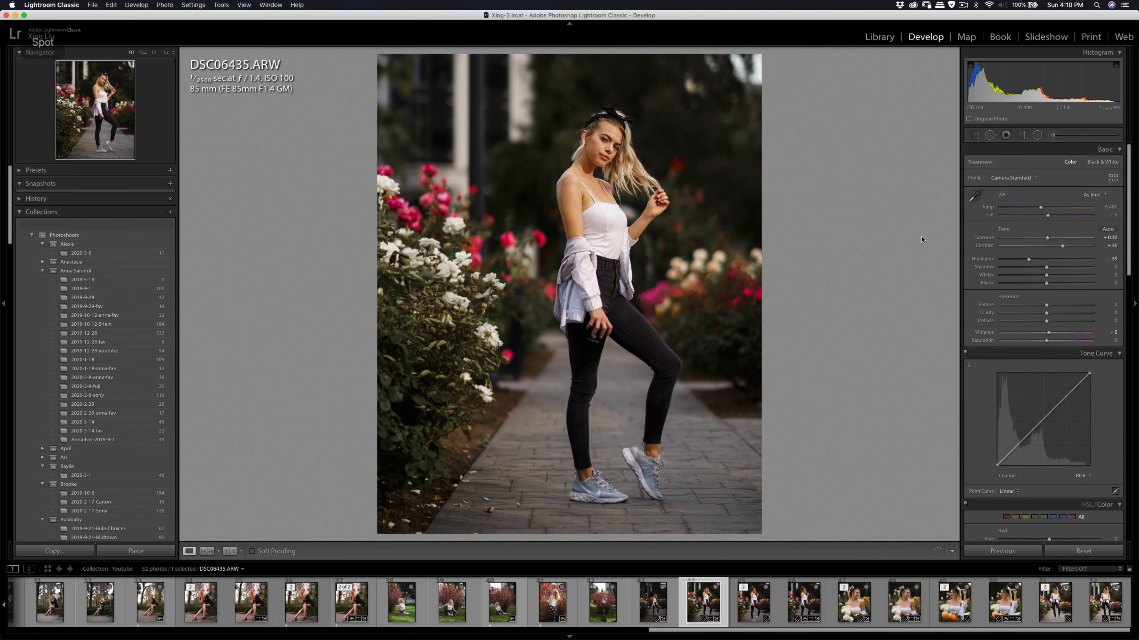
- Set the contrast of DSC06435.ARW to +39 and switch to DSC06431.ARW
left_click_drag(1062, 246, 1065, 248)
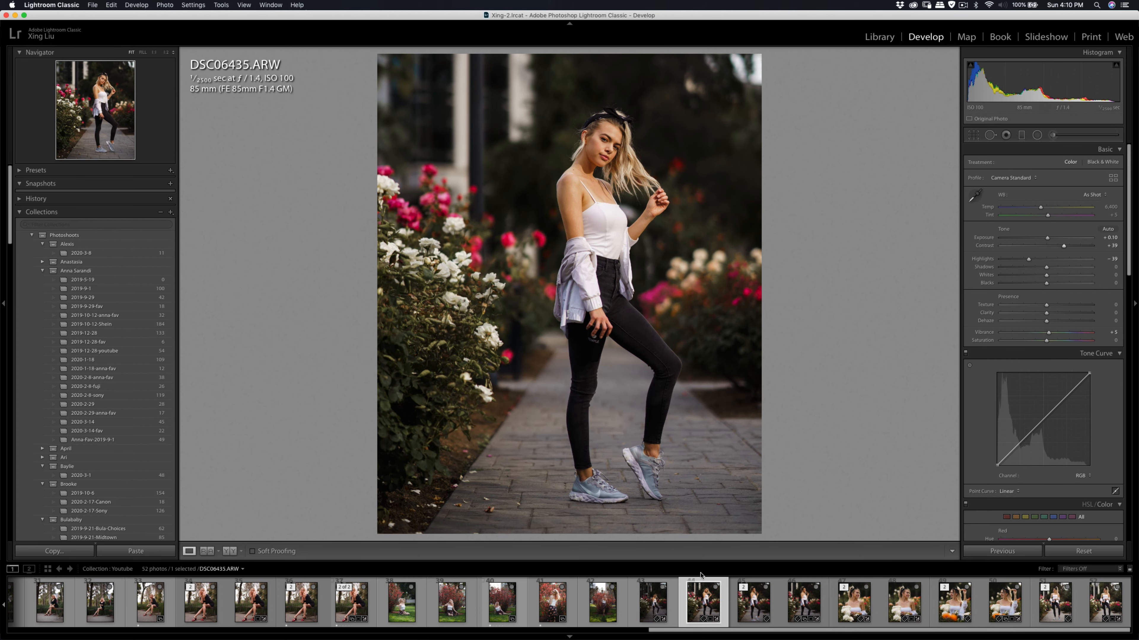
left_click(659, 594)
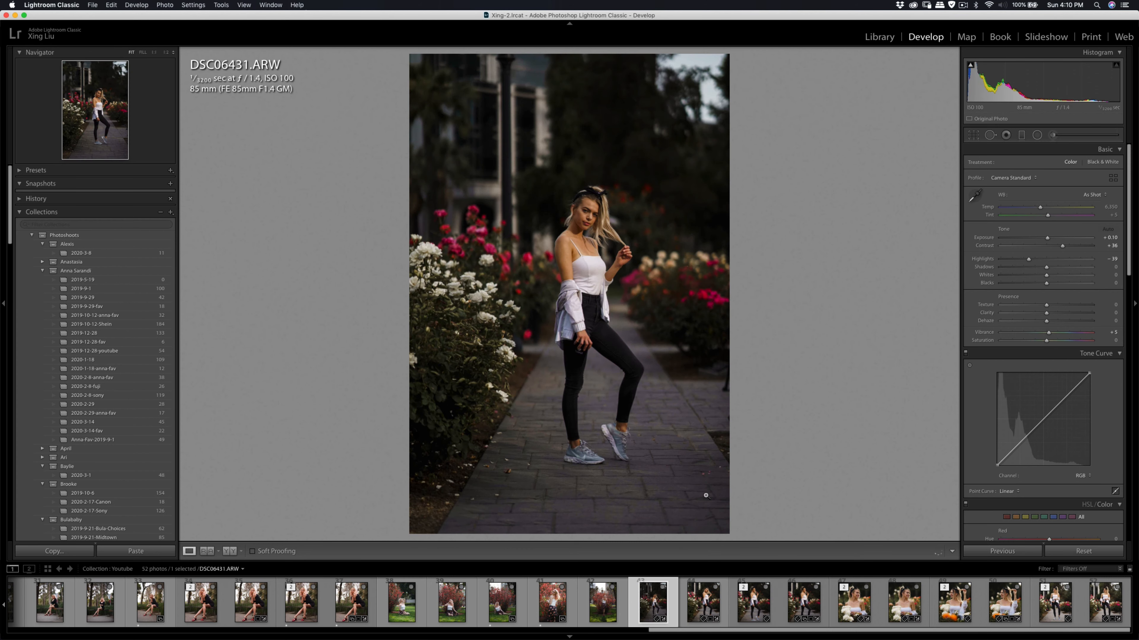
- Set the exposure of DSC06431.ARW to +0.25 and the contrast to +41, checking the woman's face up close
left_click_drag(1047, 238, 1066, 246)
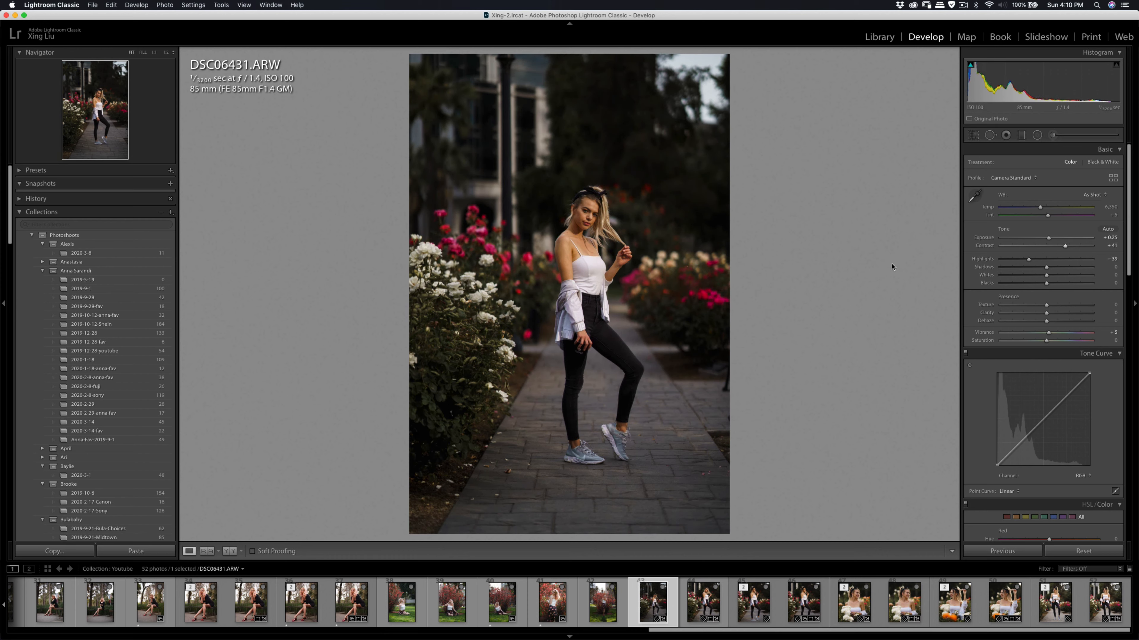
left_click(590, 211)
left_click(607, 238)
- Set the exposure of DSC06435.ARW to +0.05 and open the photo for editing in Portraiture 3
left_click(698, 604)
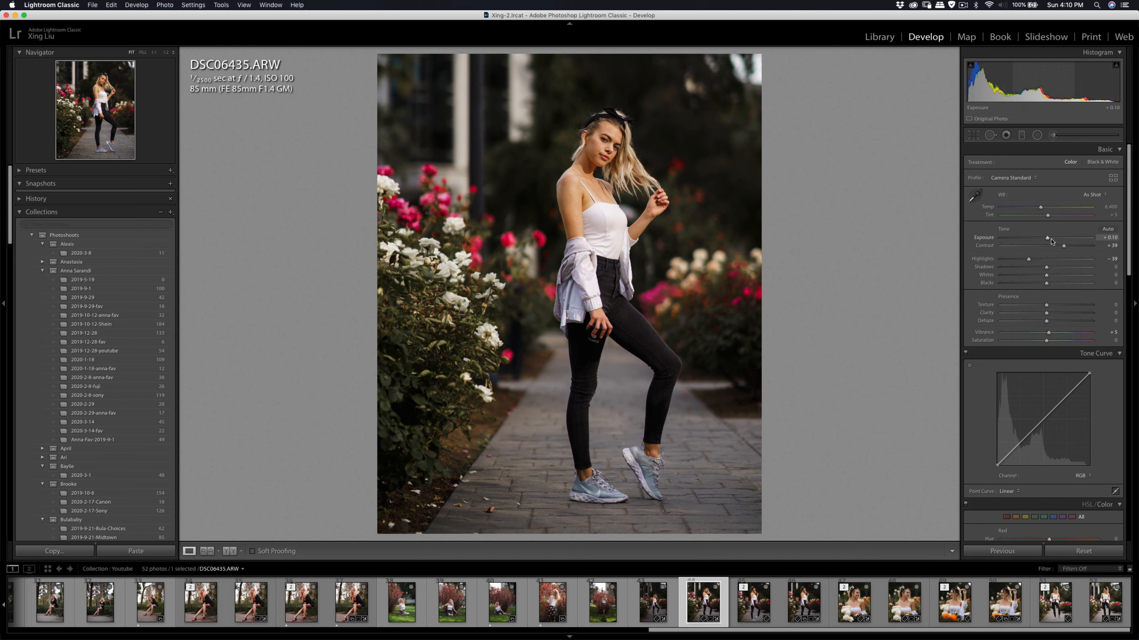
left_click_drag(1050, 240, 1047, 240)
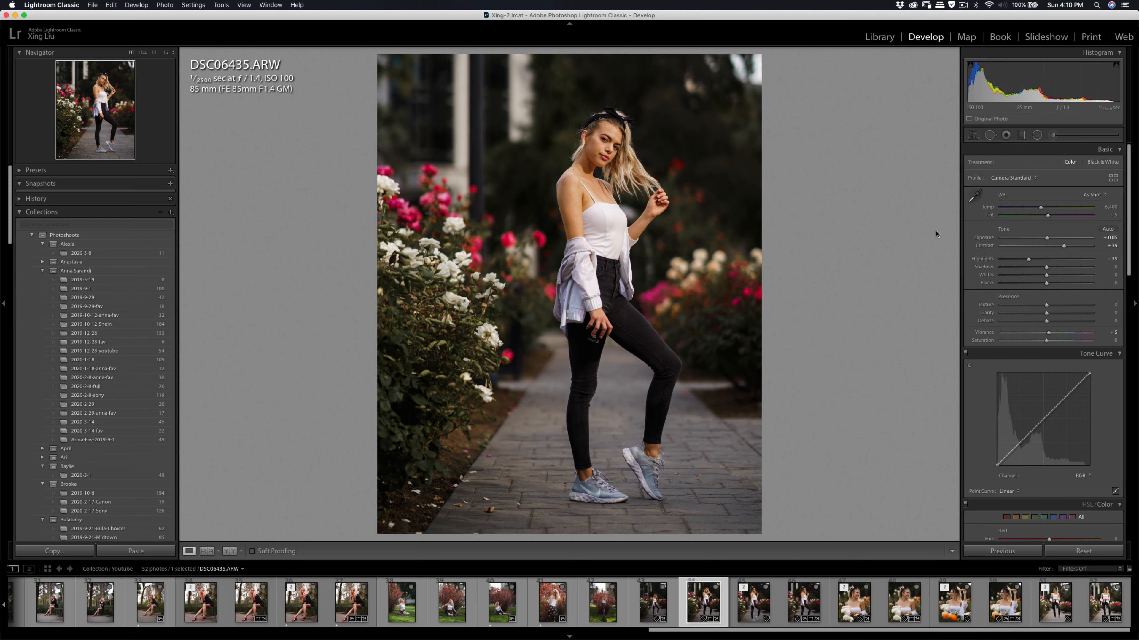
right_click(665, 242)
mouse_move(727, 322)
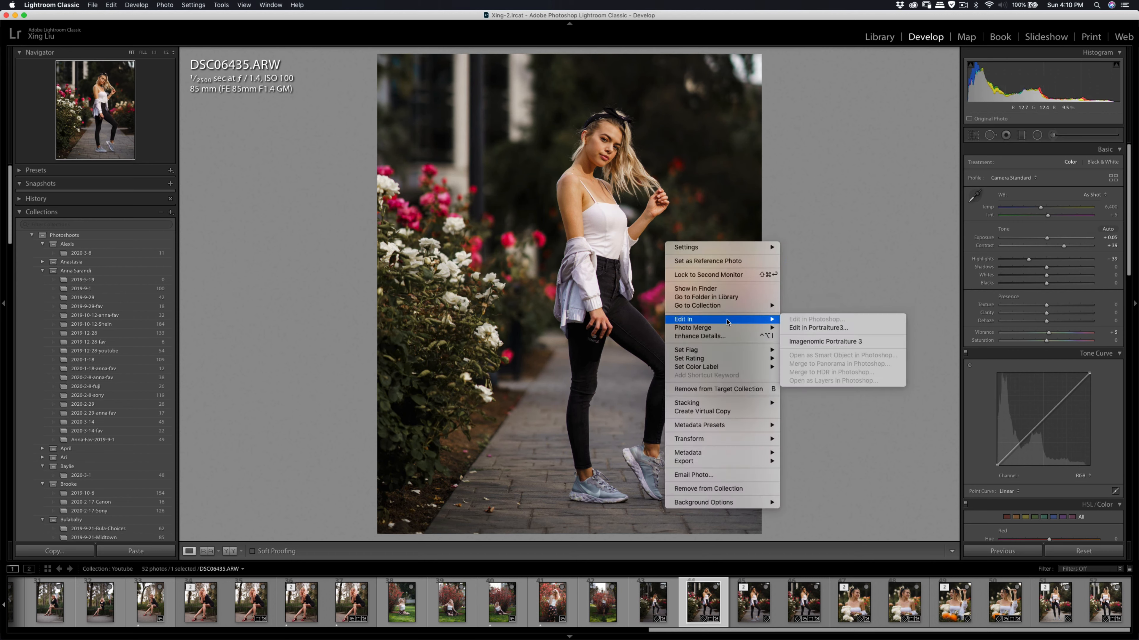
left_click(821, 328)
left_click(770, 295)
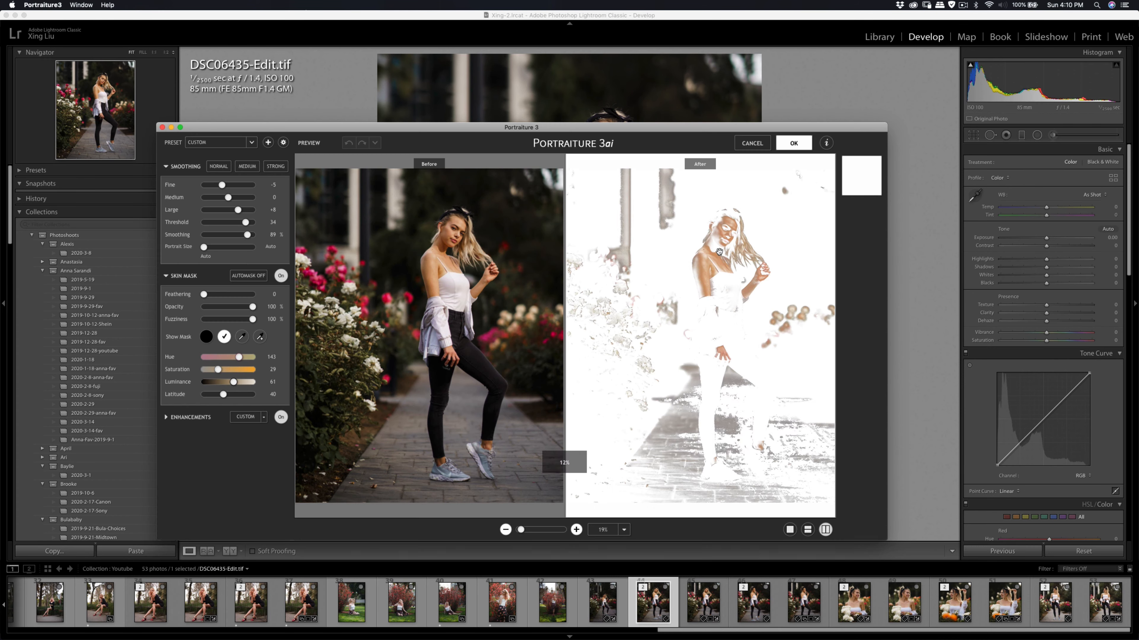
- Refine the Portraiture skin mask by sampling the skin color on the woman's face, and apply the smoothing
left_click(243, 339)
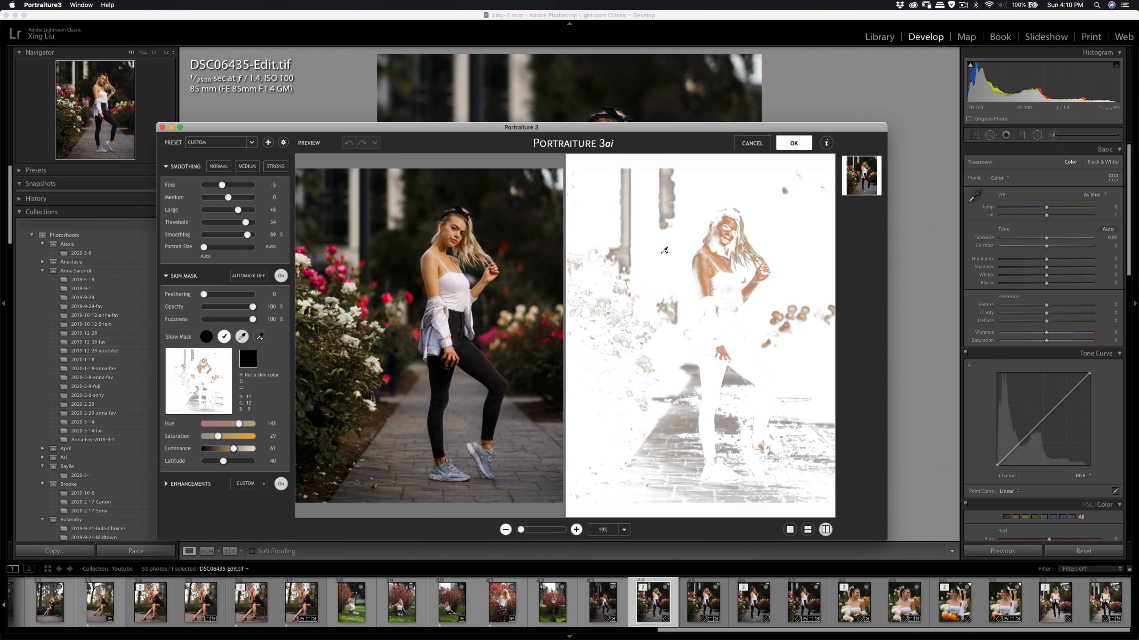
left_click(723, 232)
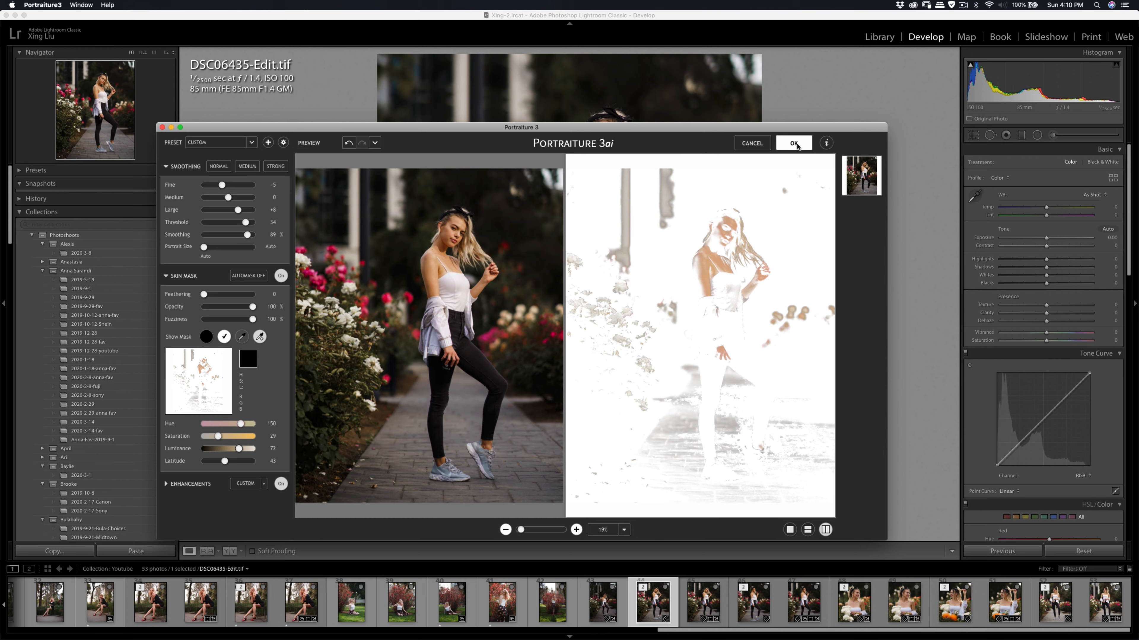
left_click(793, 143)
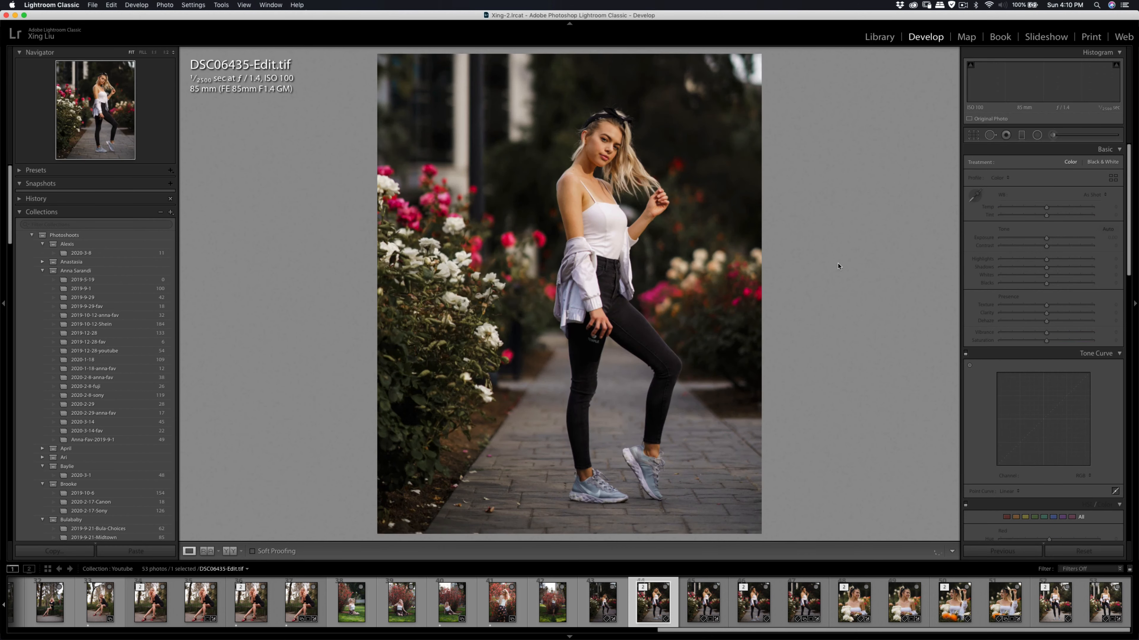
- Export DSC06435-Edit.tif to the hard drive with the existing export settings
key("super+shift+e")
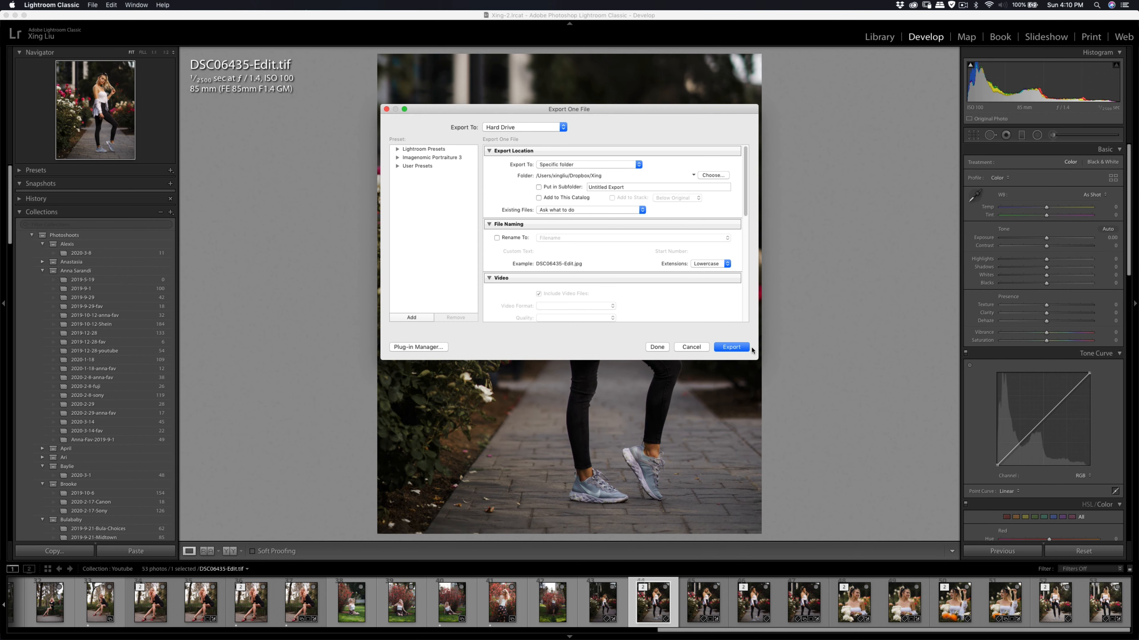
key("Return")
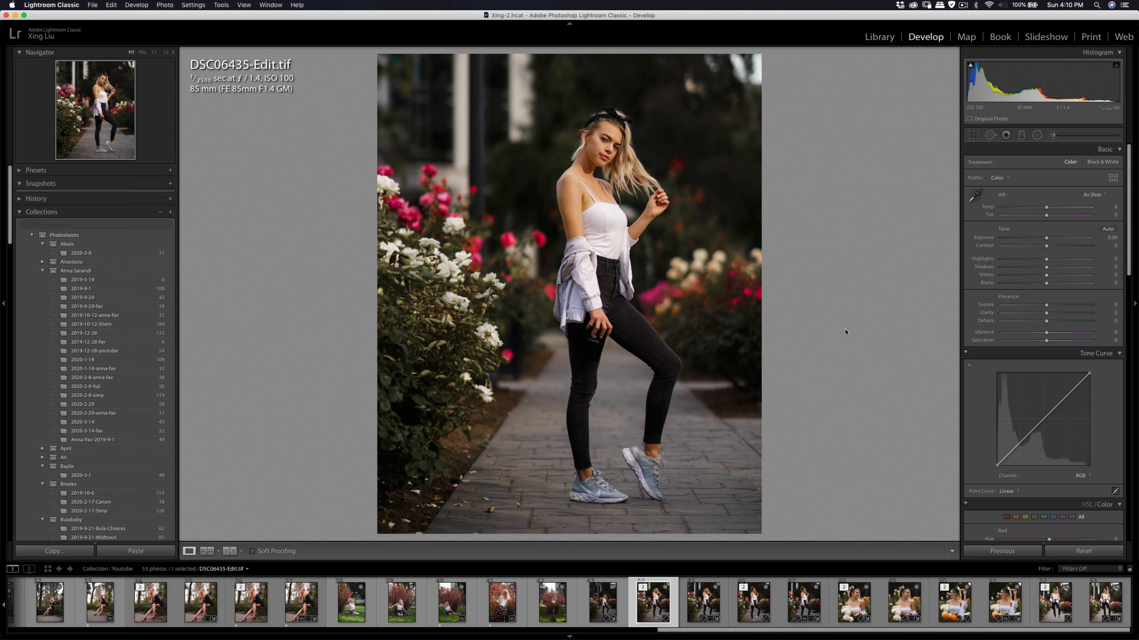